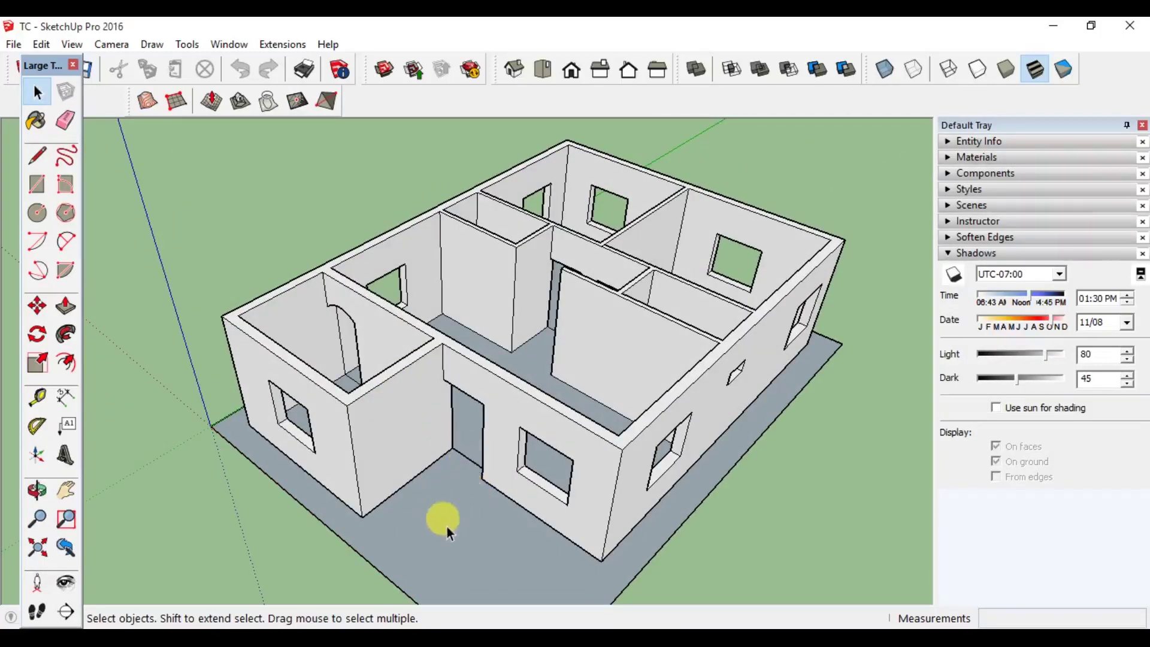
Step: Try selecting the house walls by single click, window drag and triple-click
{"action": "left_click", "coordinate": [398, 436]}
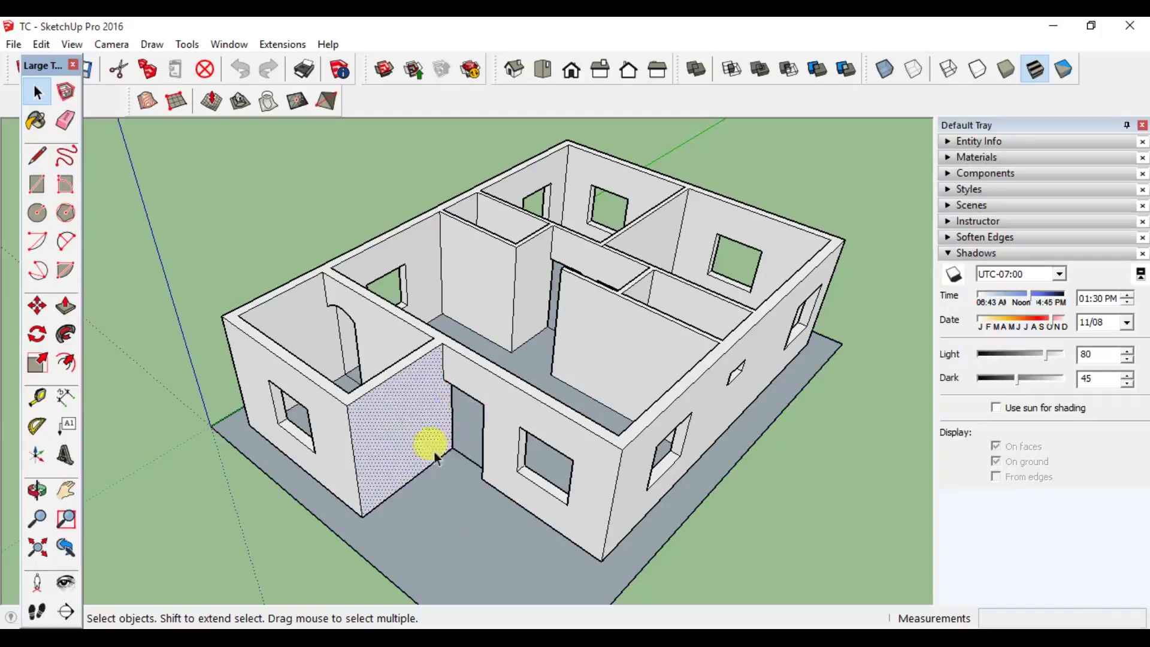
{"action": "scroll", "coordinate": [479, 371], "scroll_direction": "down", "scroll_amount": 3}
{"action": "left_click", "coordinate": [365, 267]}
{"action": "mouse_move", "coordinate": [202, 152]}
{"action": "left_mouse_down"}
{"action": "mouse_move", "coordinate": [745, 434]}
{"action": "mouse_move", "coordinate": [857, 509]}
{"action": "left_mouse_up"}
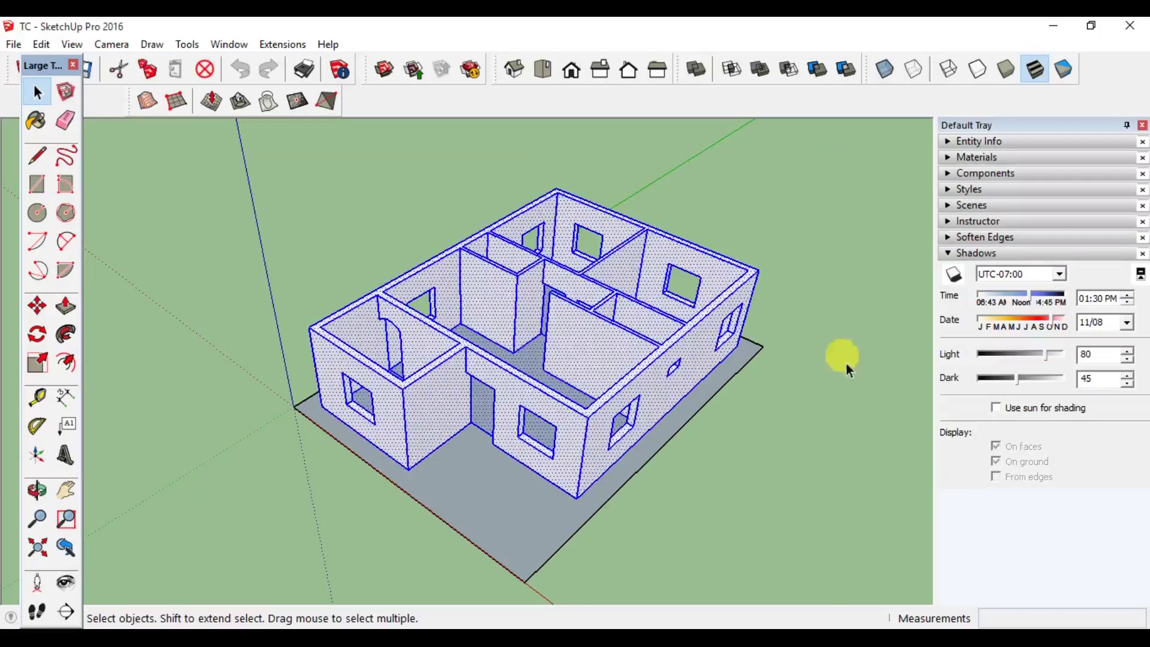
{"action": "left_click", "coordinate": [832, 303]}
{"action": "scroll", "coordinate": [404, 377], "scroll_direction": "up", "scroll_amount": 3}
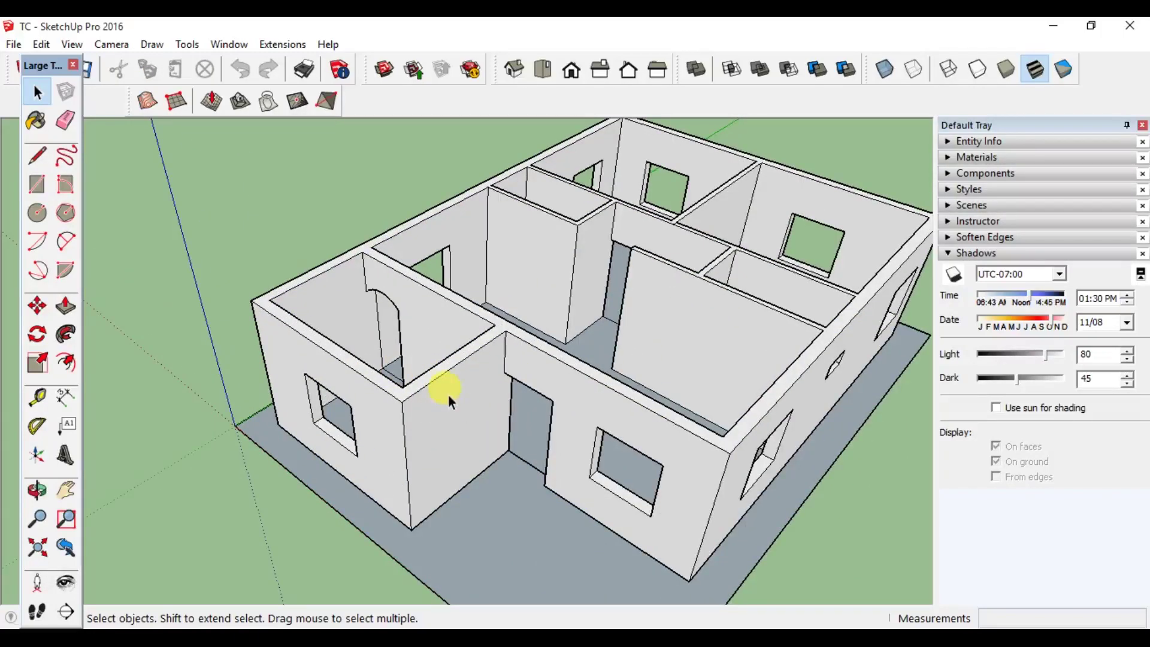
{"action": "triple_click", "coordinate": [479, 408]}
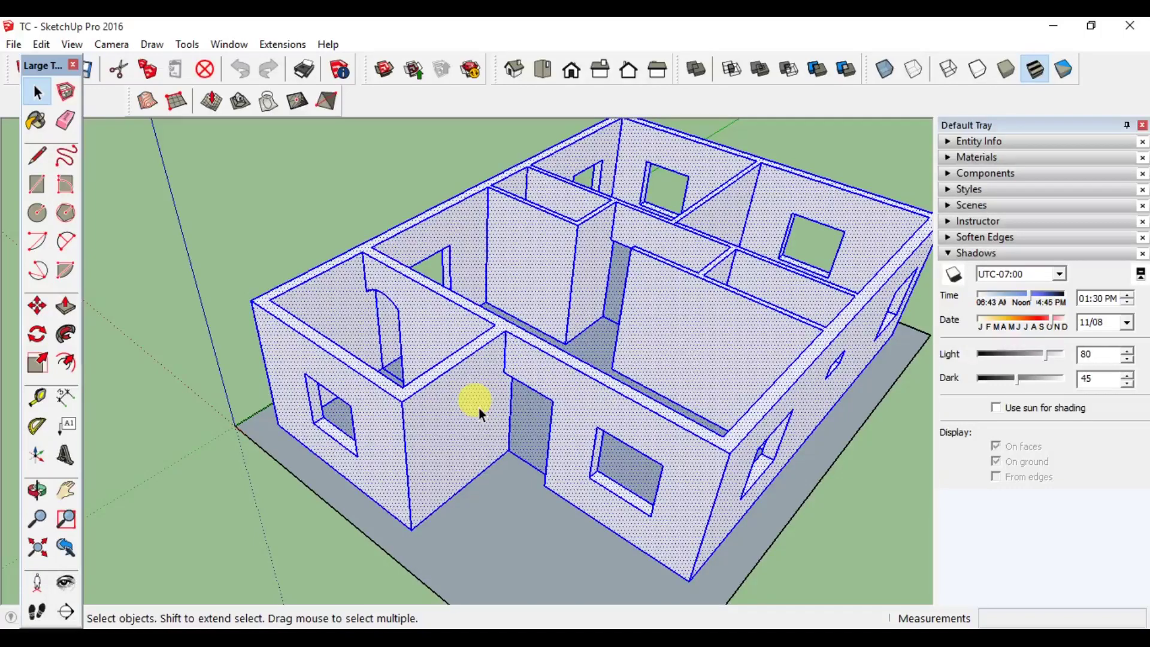
{"action": "left_click", "coordinate": [300, 214]}
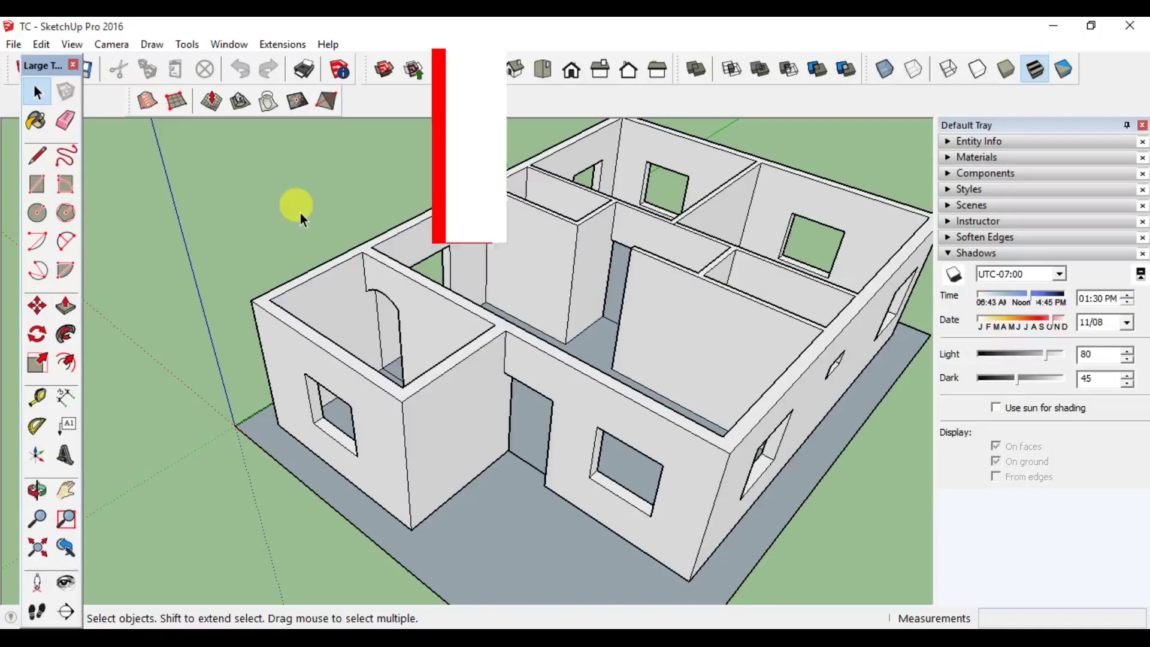
Step: Select the entire house model and turn it into a single group
{"action": "left_click", "coordinate": [464, 411]}
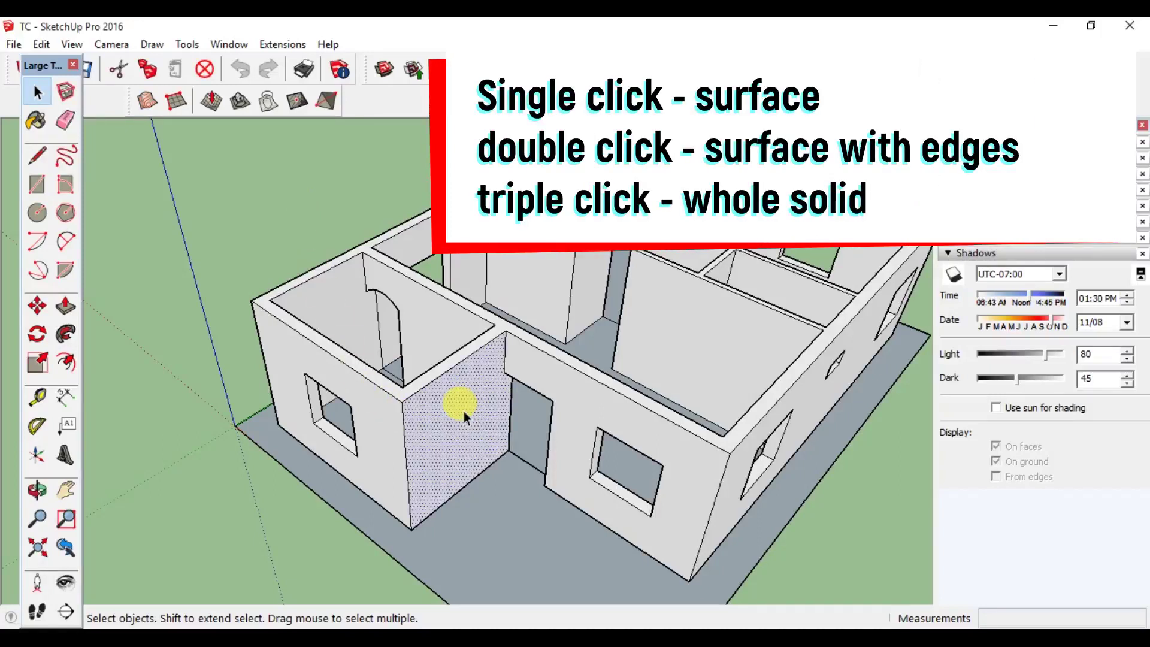
{"action": "left_click", "coordinate": [214, 221]}
{"action": "double_click", "coordinate": [444, 403]}
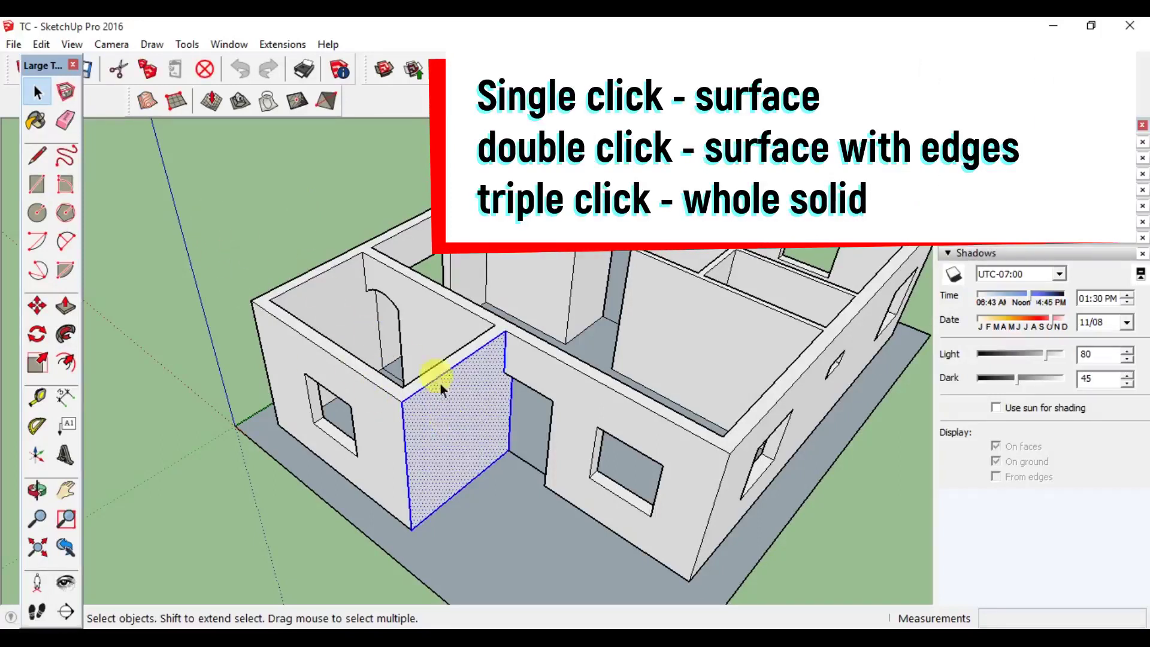
{"action": "left_click", "coordinate": [303, 221]}
{"action": "double_click", "coordinate": [452, 427]}
{"action": "left_click", "coordinate": [451, 427]}
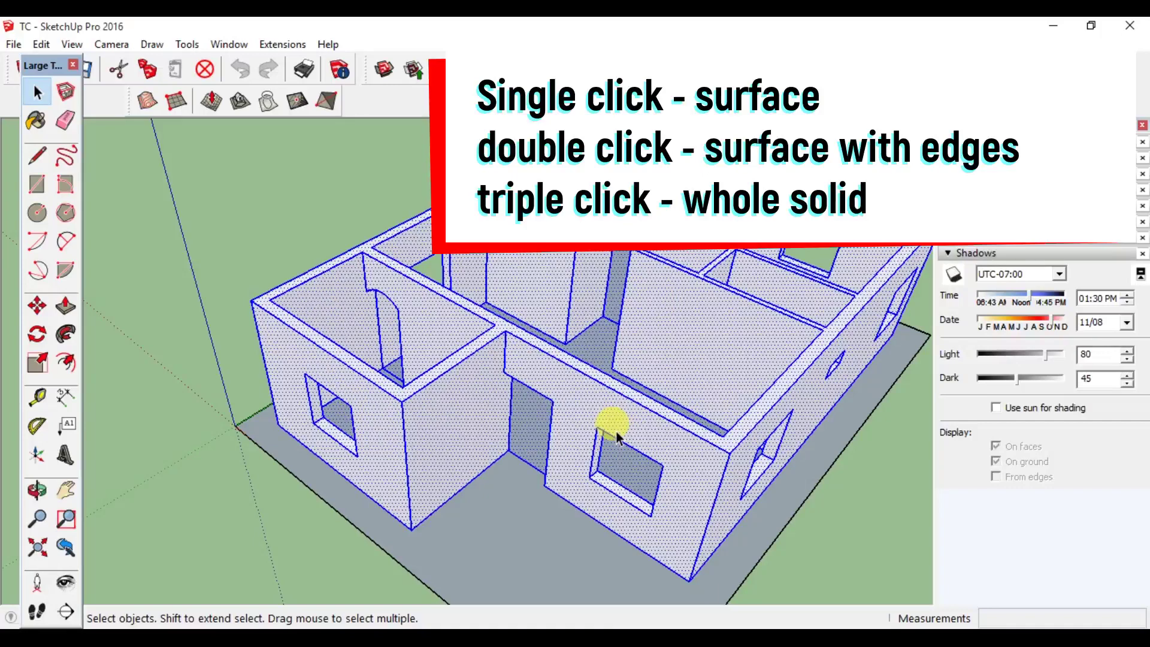
{"action": "right_click", "coordinate": [551, 386]}
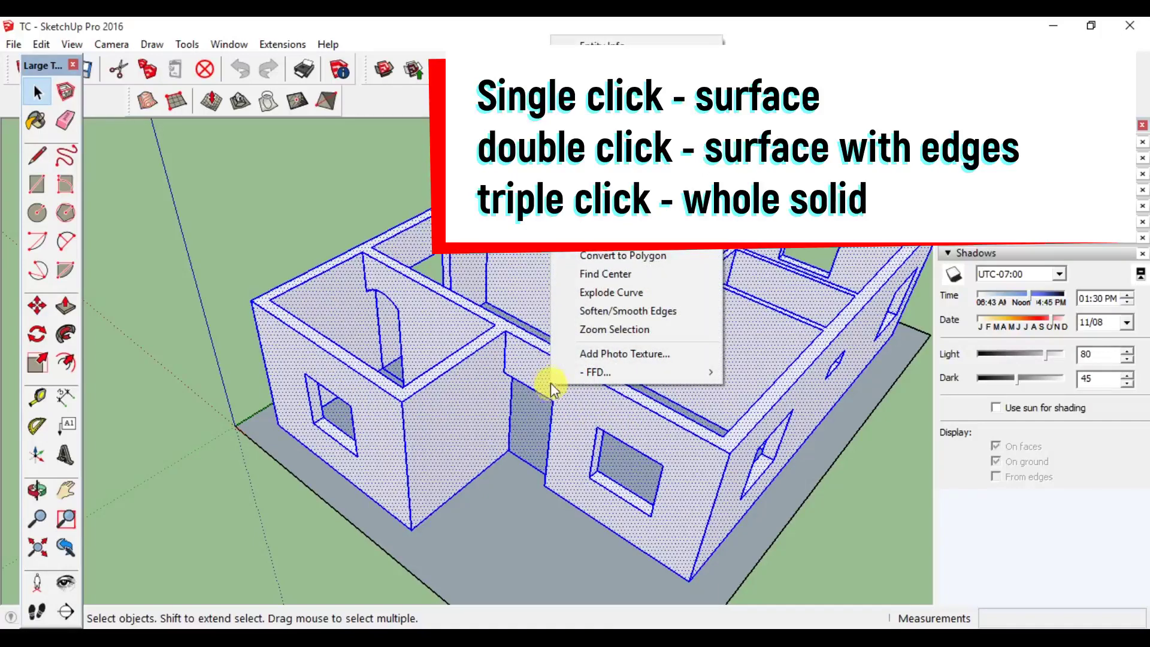
{"action": "left_click", "coordinate": [606, 182]}
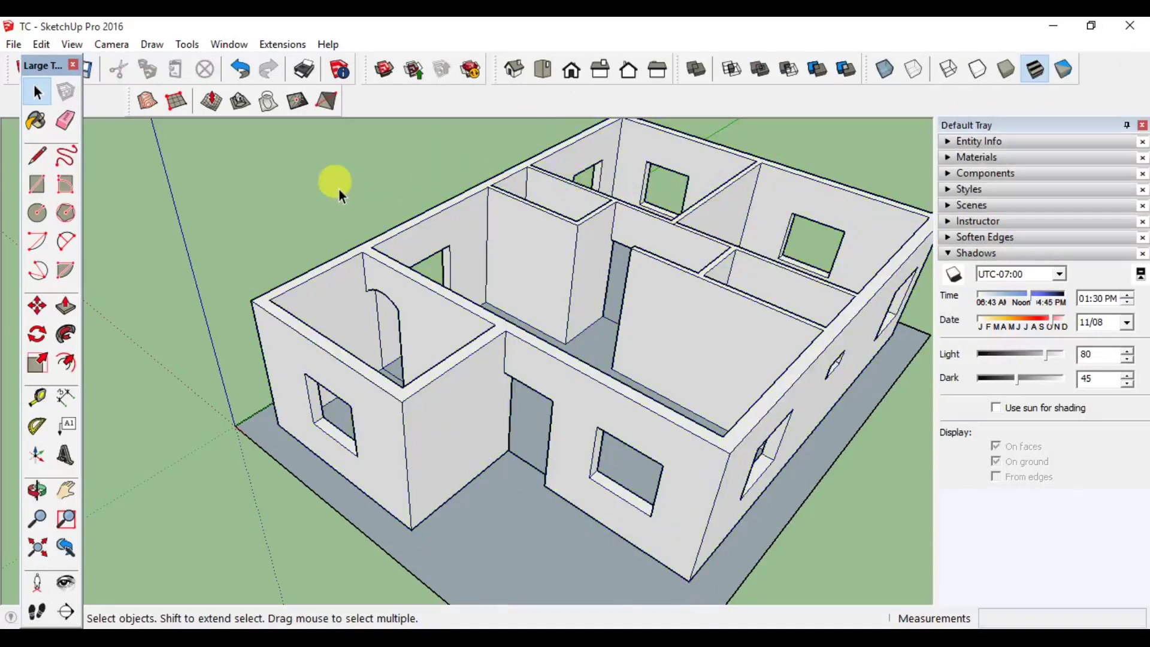
{"action": "middle_click_drag", "start_coordinate": [339, 189], "coordinate": [328, 365]}
{"action": "scroll", "coordinate": [328, 365], "scroll_direction": "up", "scroll_amount": 3}
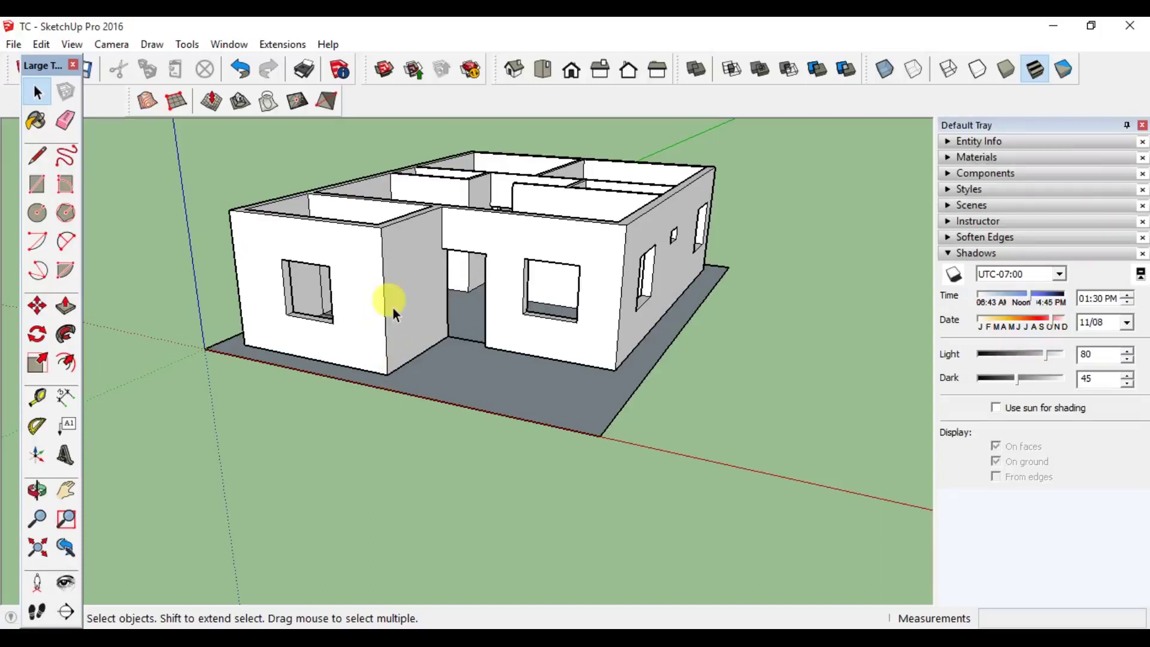
Step: Move the house group 3 feet straight up the blue axis from its base corner
{"action": "left_click", "coordinate": [383, 350]}
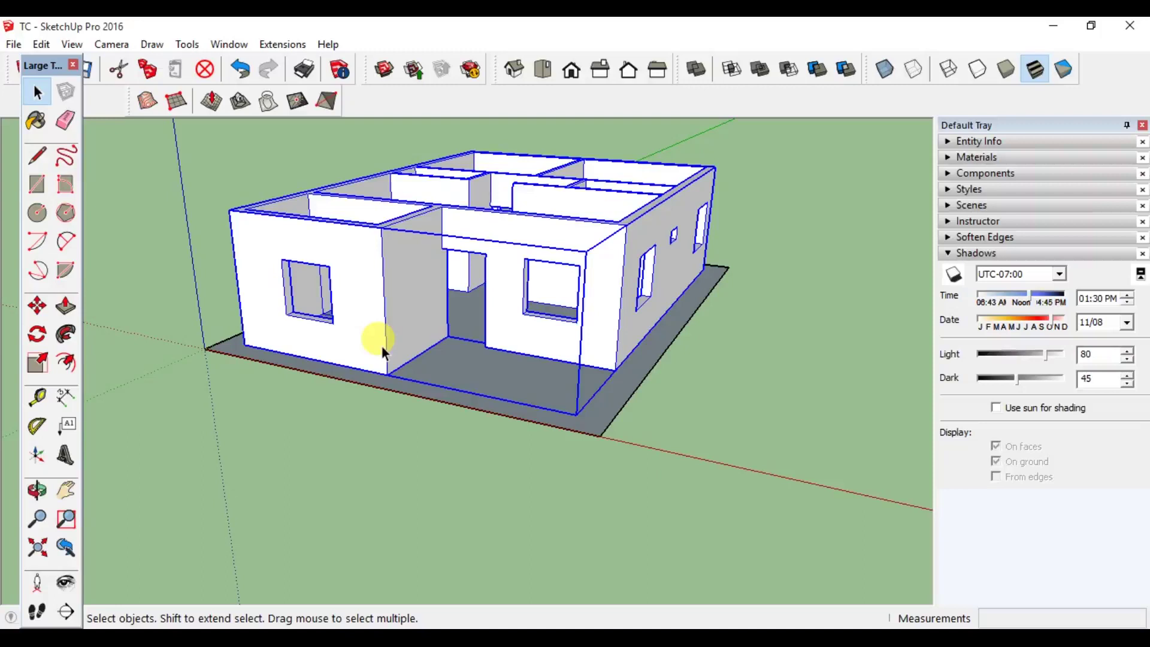
{"action": "key", "text": "m"}
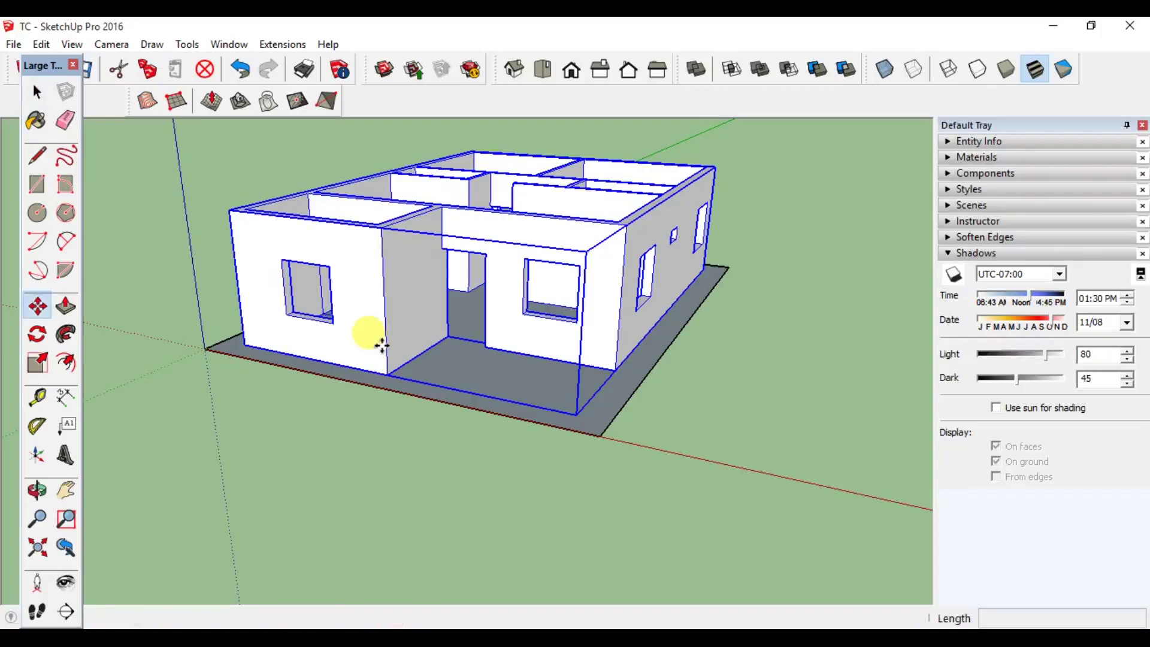
{"action": "left_click", "coordinate": [391, 377]}
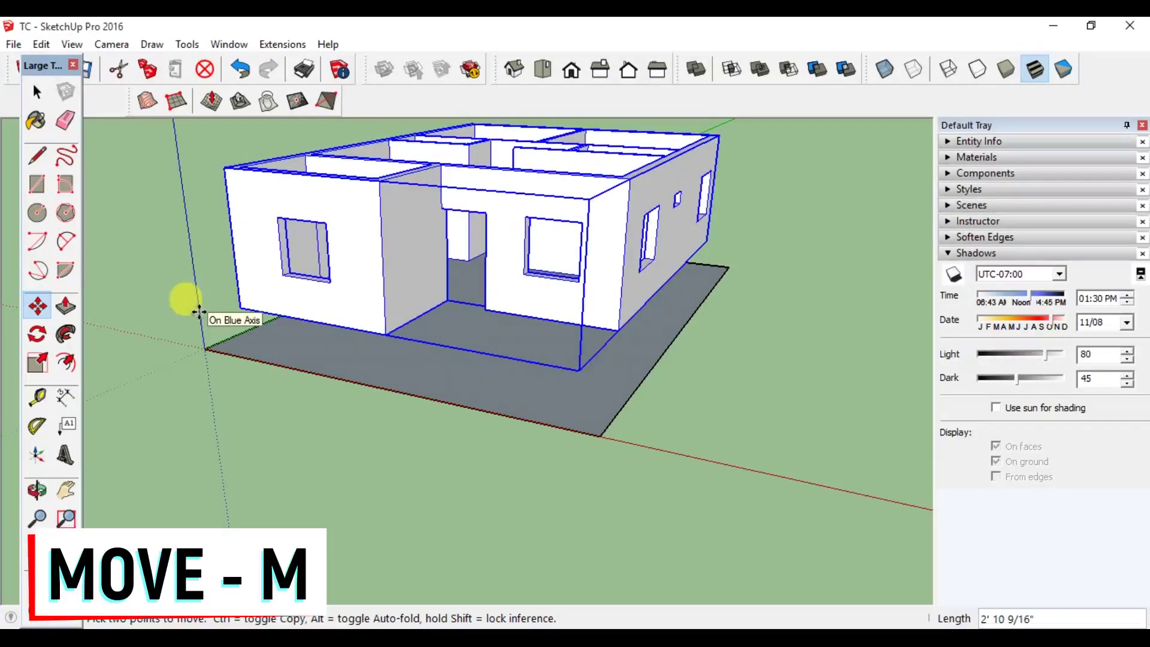
{"action": "key", "text": "Escape"}
{"action": "scroll", "coordinate": [367, 441], "scroll_direction": "up", "scroll_amount": 5}
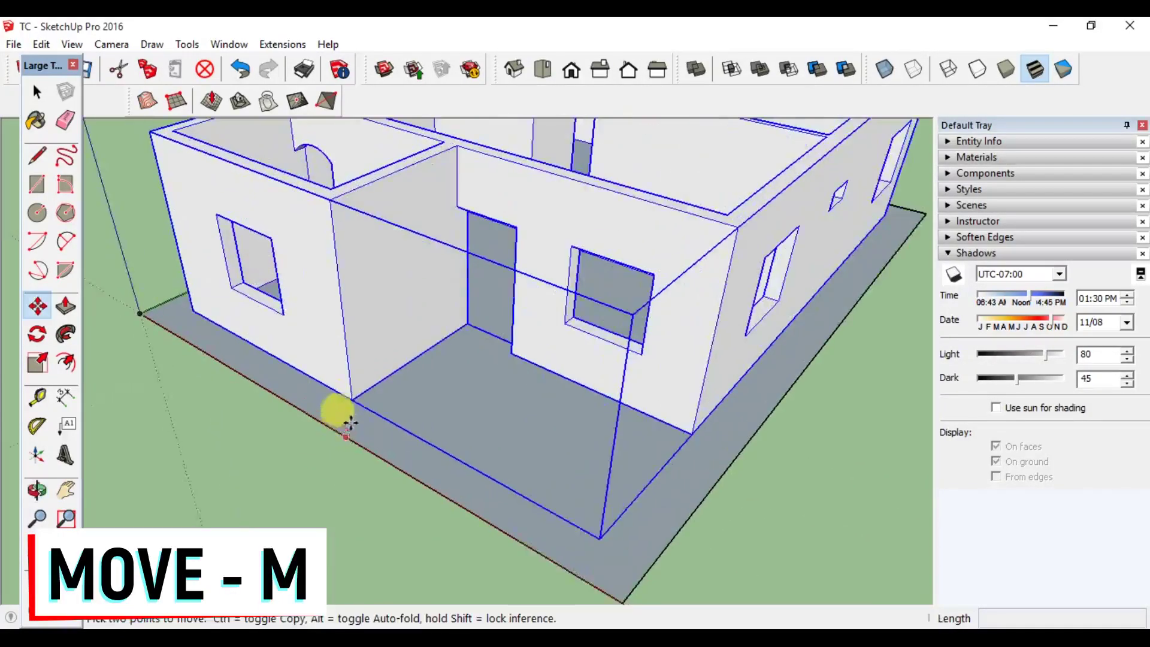
{"action": "scroll", "coordinate": [359, 389], "scroll_direction": "down", "scroll_amount": 5}
{"action": "scroll", "coordinate": [333, 403], "scroll_direction": "up", "scroll_amount": 3}
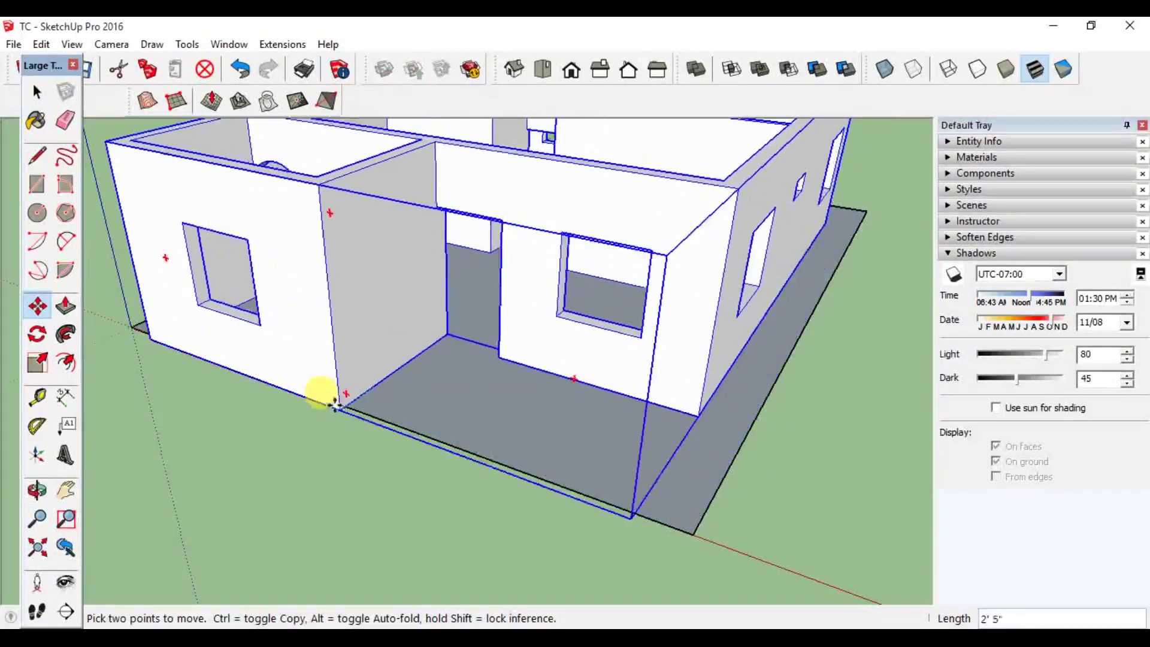
{"action": "left_click", "coordinate": [389, 390]}
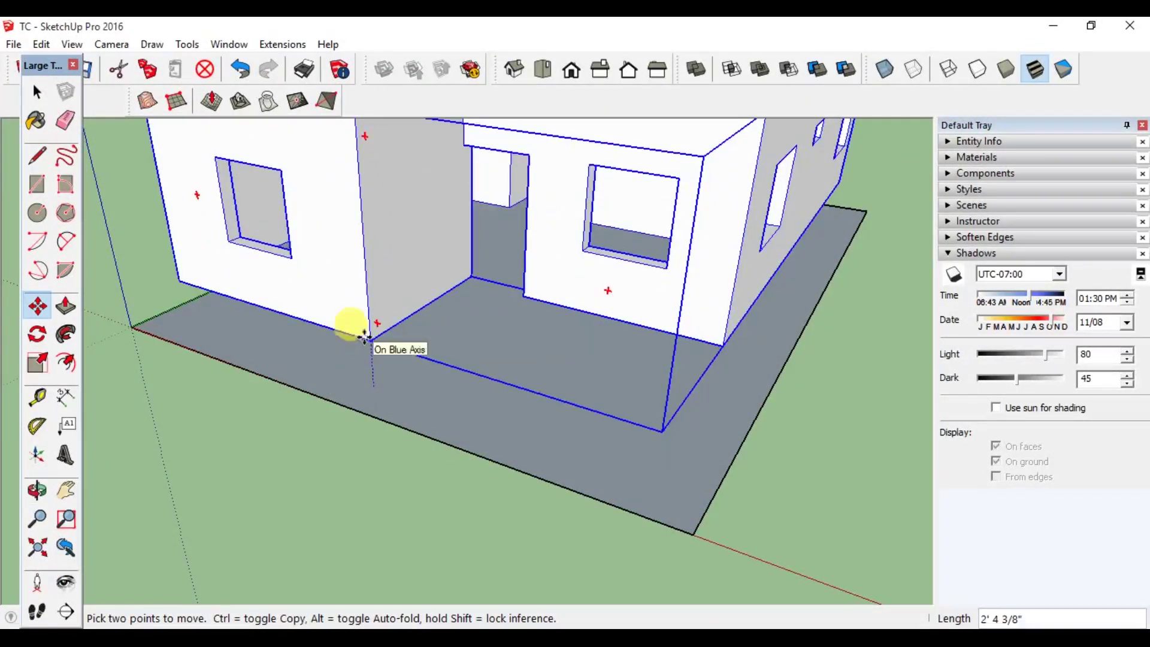
{"action": "key", "text": "Escape"}
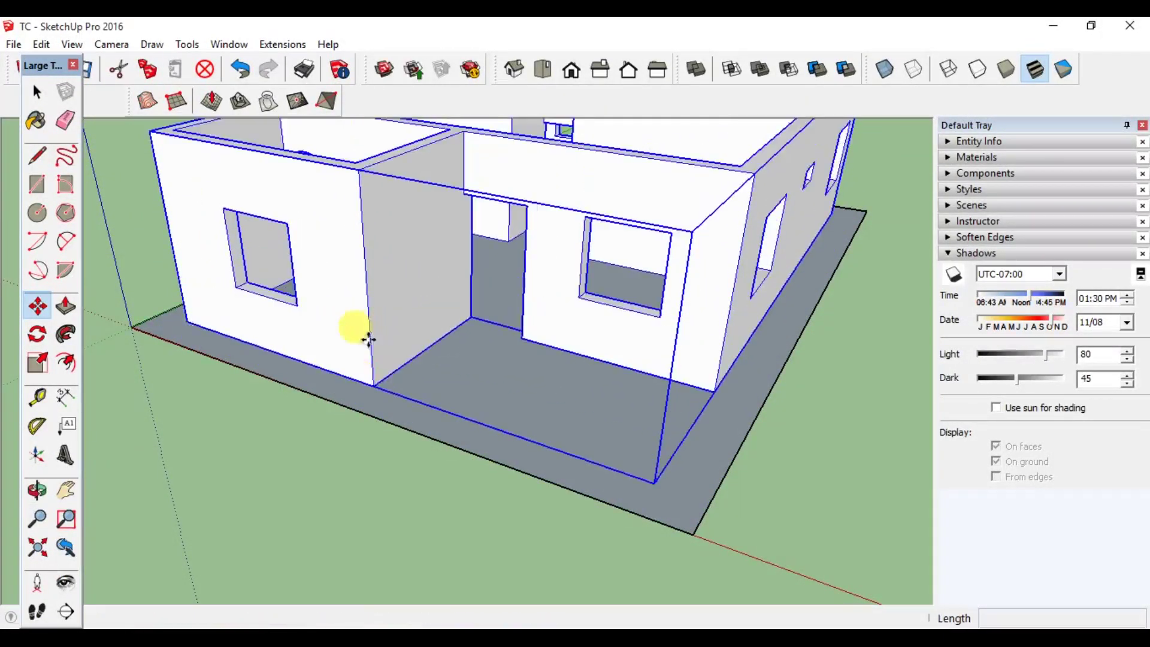
{"action": "left_click", "coordinate": [135, 326]}
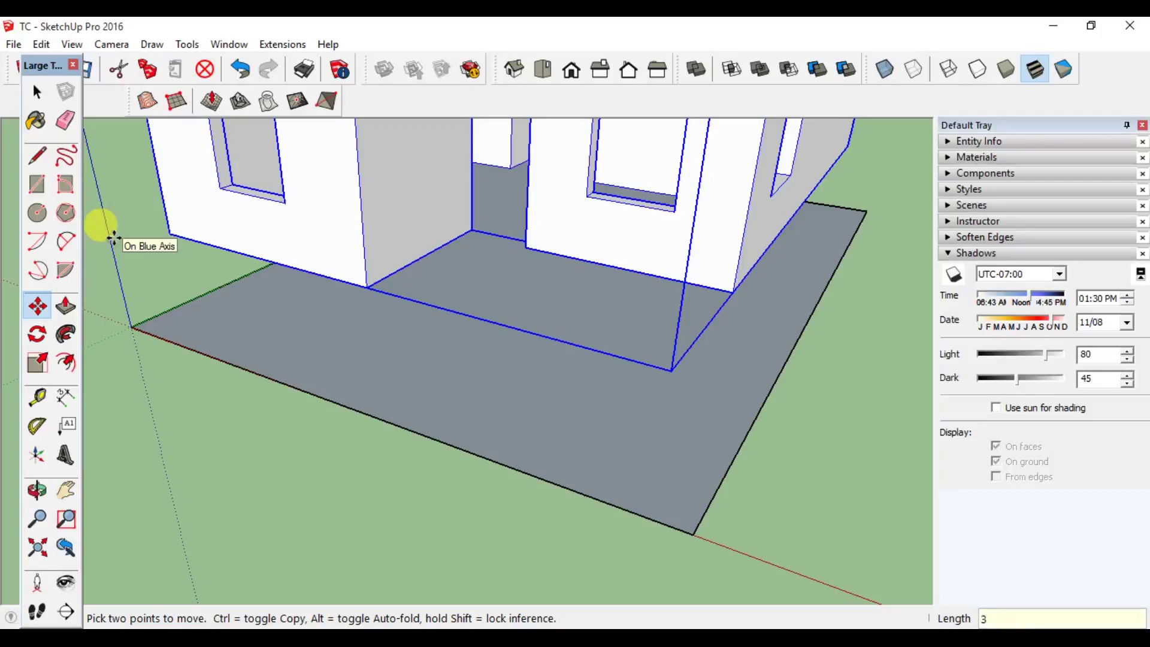
{"action": "key", "text": "Return"}
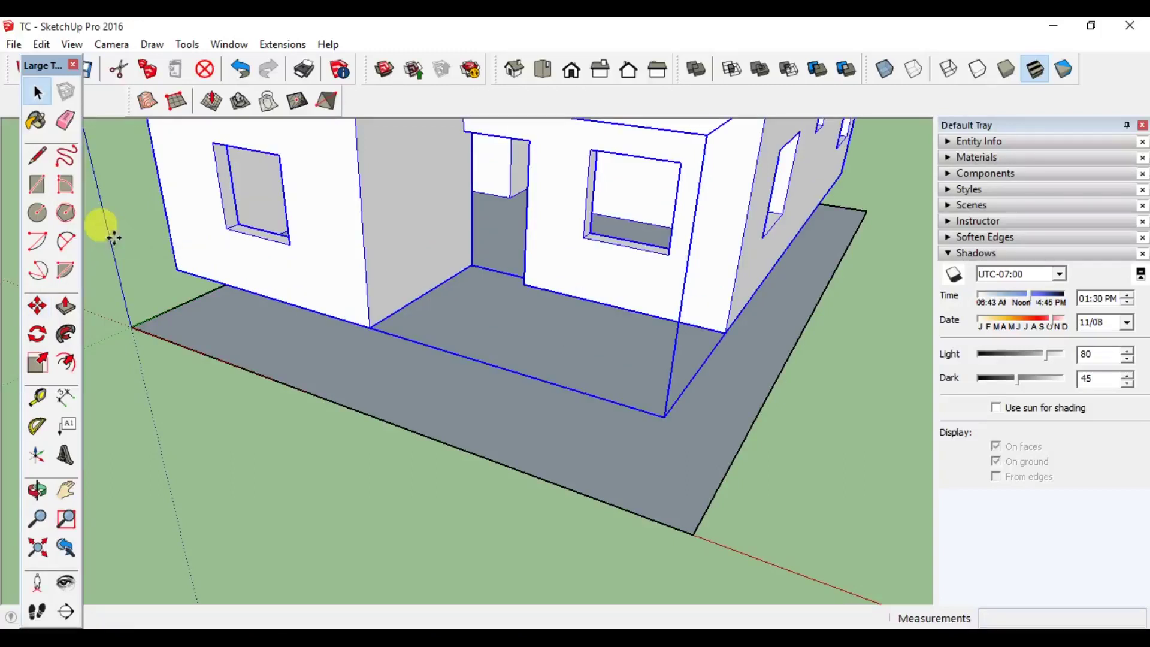
{"action": "key", "text": "space"}
Step: Orbit around and beneath the house to check it floats above the slab
{"action": "middle_click_drag", "start_coordinate": [185, 257], "coordinate": [362, 225]}
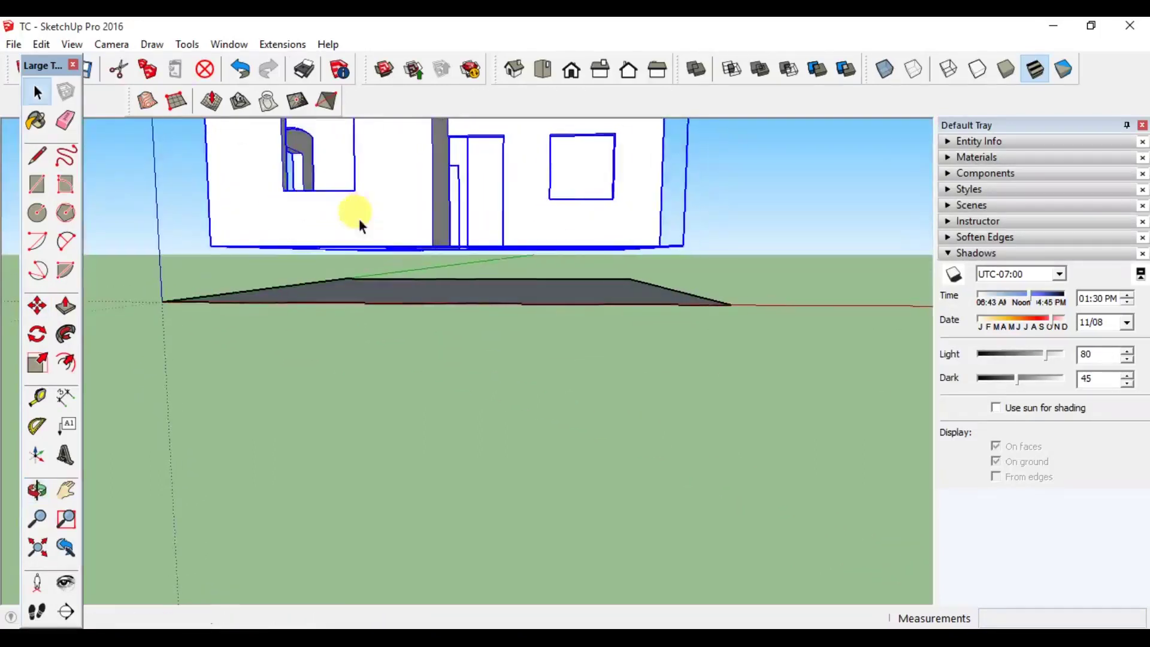
{"action": "middle_click_drag", "start_coordinate": [288, 278], "coordinate": [414, 311]}
{"action": "middle_click_drag", "start_coordinate": [514, 341], "coordinate": [479, 492]}
{"action": "middle_click_drag", "start_coordinate": [436, 352], "coordinate": [326, 425]}
{"action": "middle_click_drag", "start_coordinate": [441, 329], "coordinate": [524, 282]}
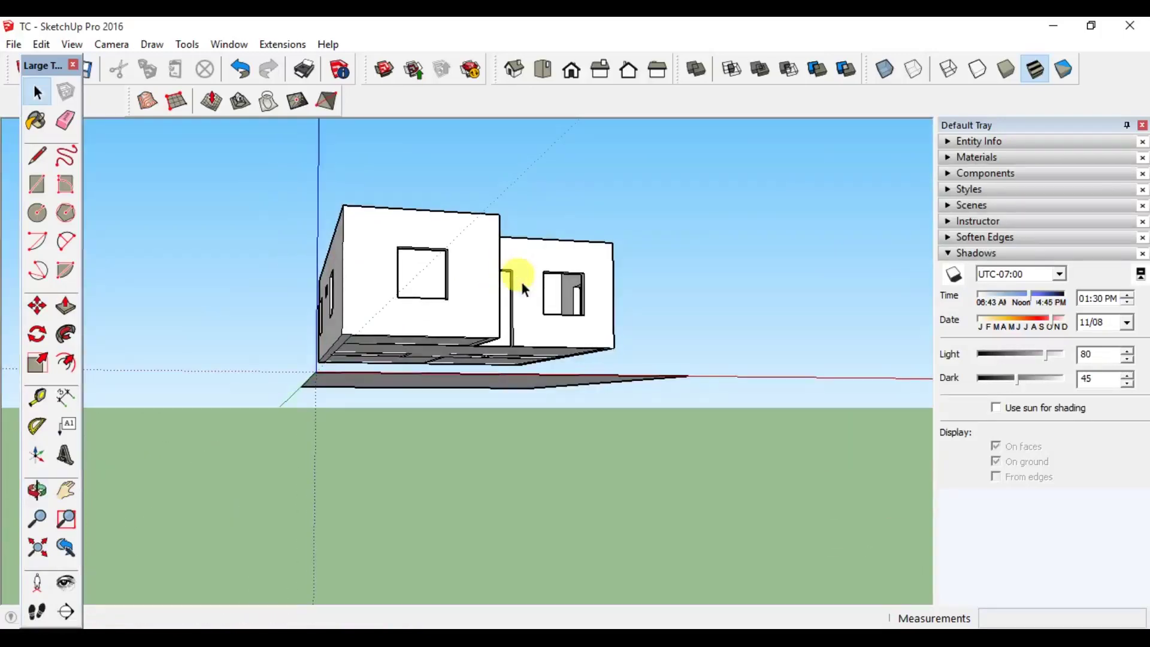
{"action": "middle_click_drag", "start_coordinate": [377, 488], "coordinate": [403, 469]}
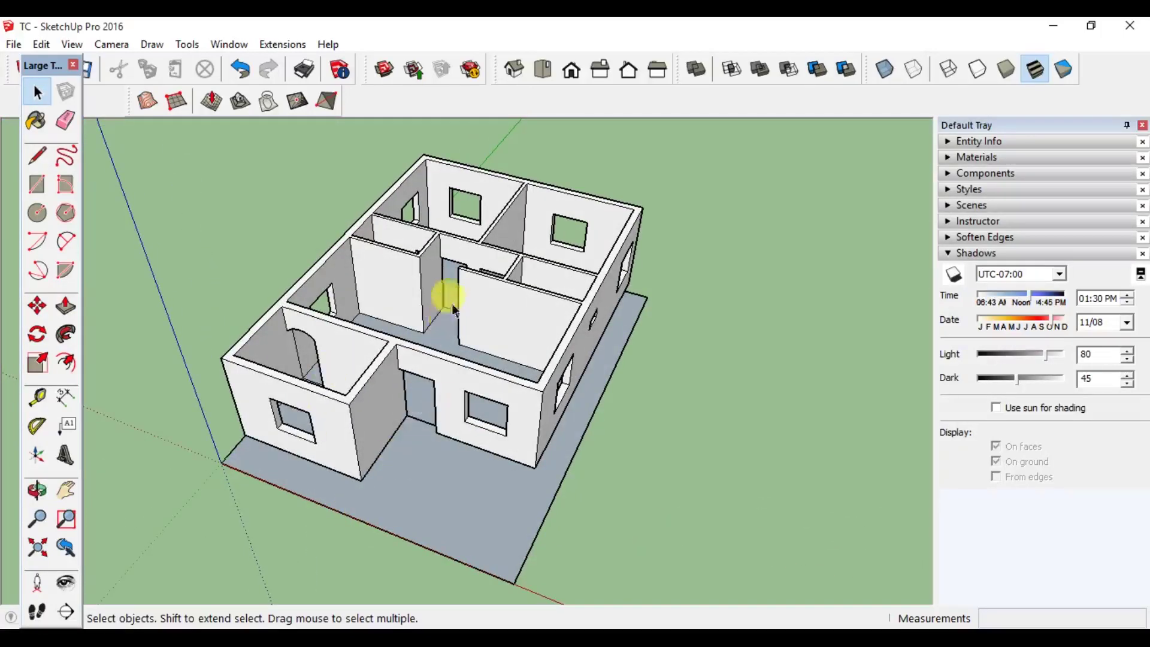
{"action": "scroll", "coordinate": [452, 287], "scroll_direction": "up", "scroll_amount": 1}
Step: Draw a rectangle face spanning the house from wall corner to wall corner
{"action": "left_click", "coordinate": [48, 193]}
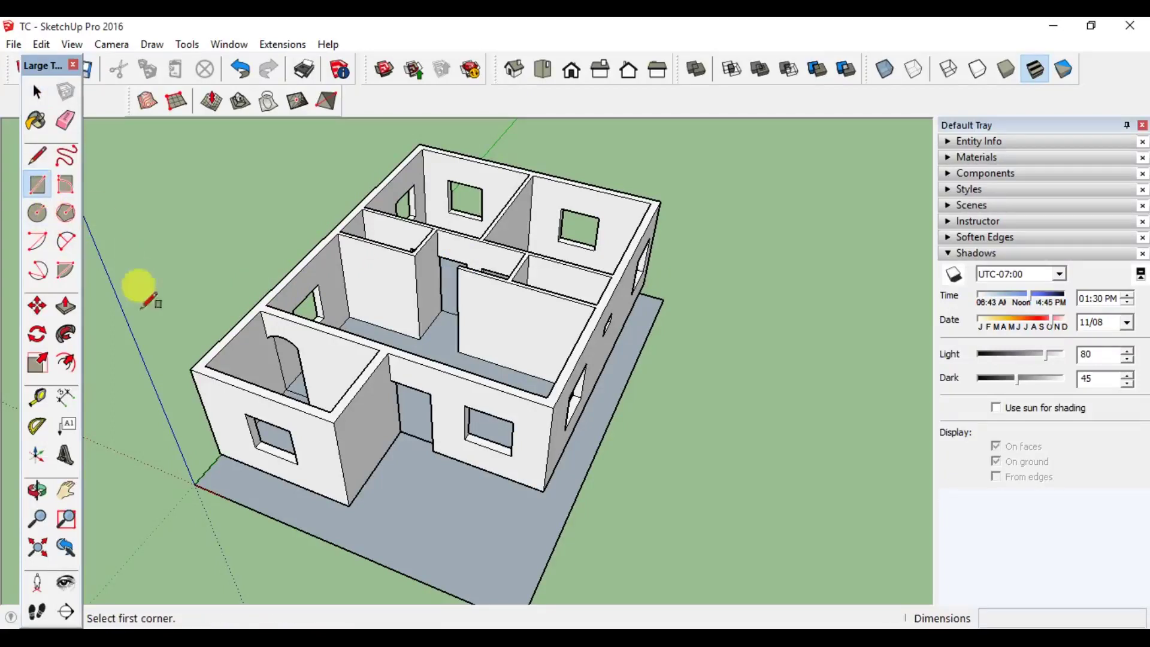
{"action": "left_click", "coordinate": [191, 369]}
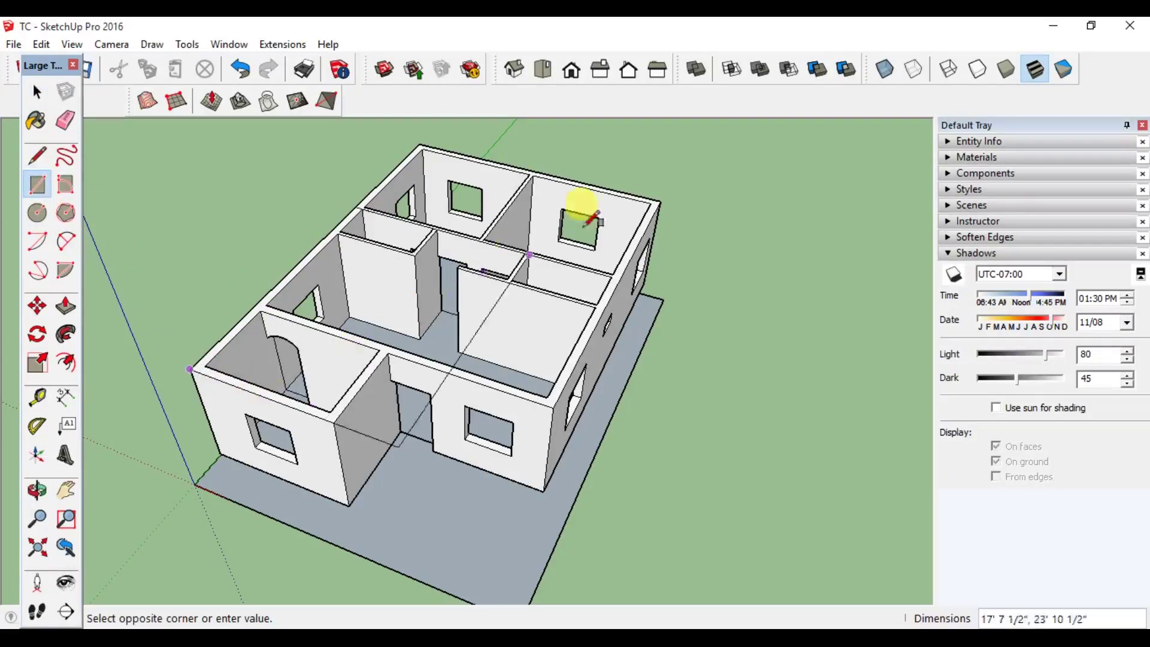
{"action": "left_click", "coordinate": [660, 200]}
{"action": "key", "text": "space"}
{"action": "middle_click_drag", "start_coordinate": [545, 321], "coordinate": [487, 470]}
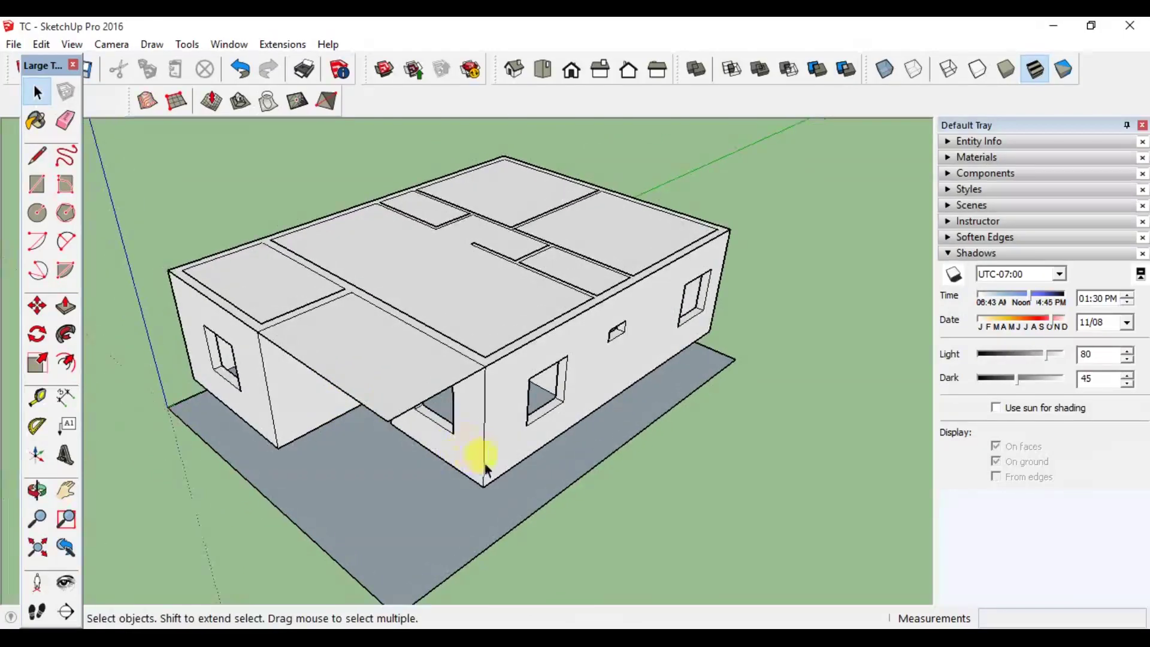
{"action": "left_click", "coordinate": [407, 366]}
{"action": "left_click", "coordinate": [257, 184]}
{"action": "triple_click", "coordinate": [275, 378]}
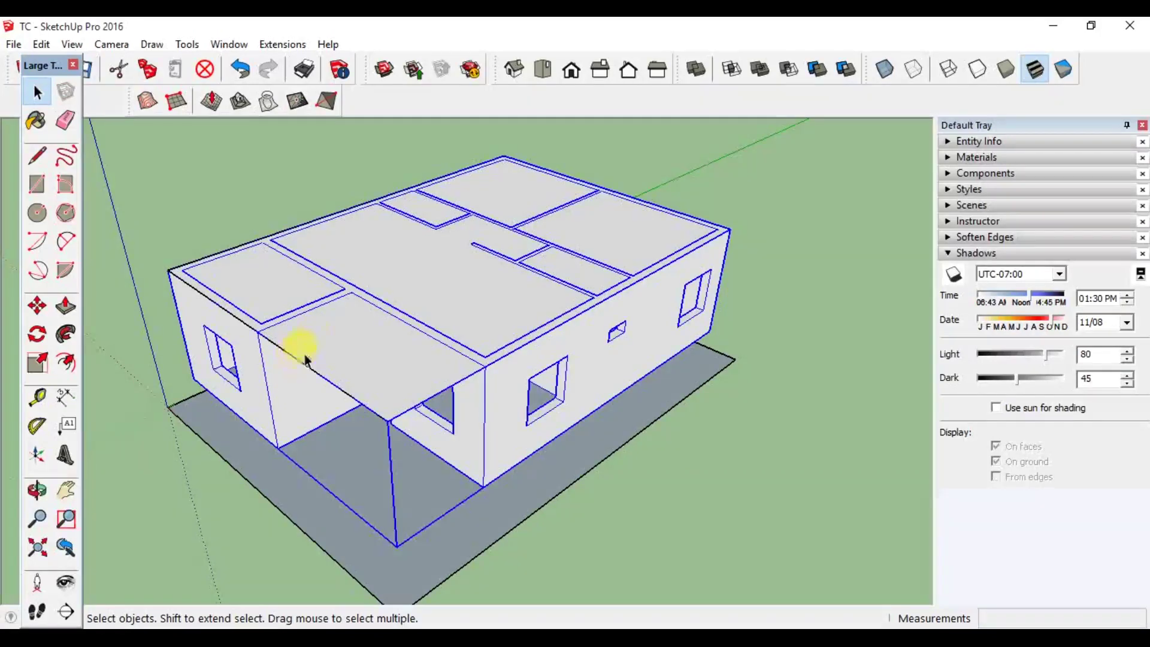
{"action": "left_click", "coordinate": [225, 182]}
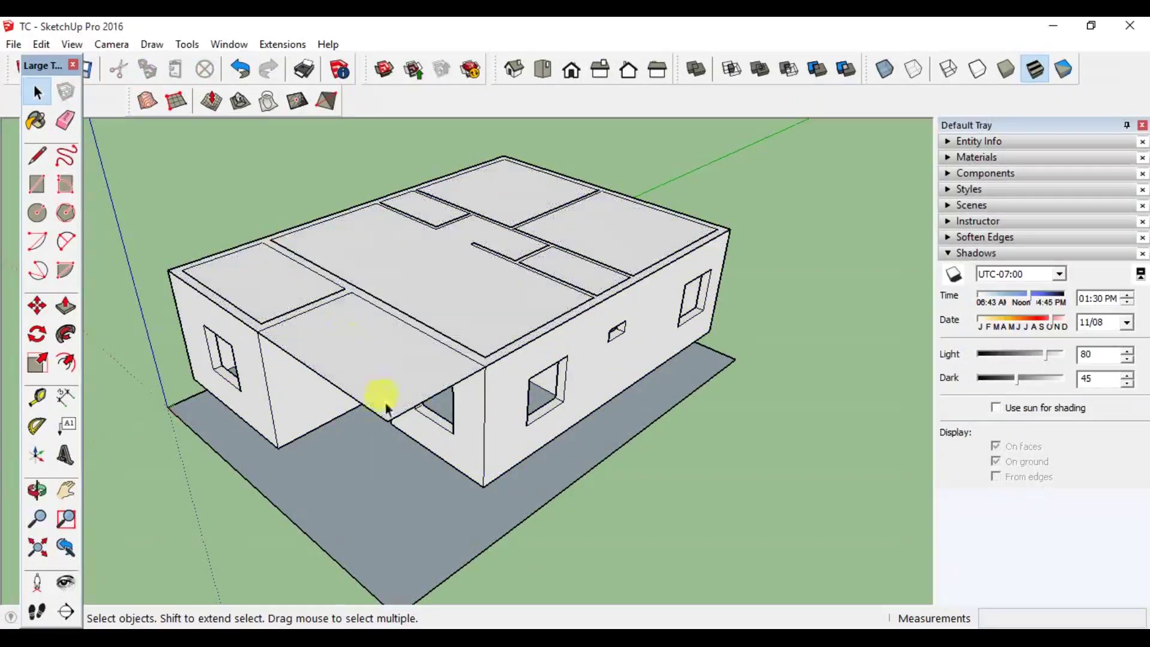
Step: Group the rectangle face and move it 10' down onto the slab as the floor
{"action": "left_click", "coordinate": [365, 361]}
{"action": "right_click", "coordinate": [366, 361]}
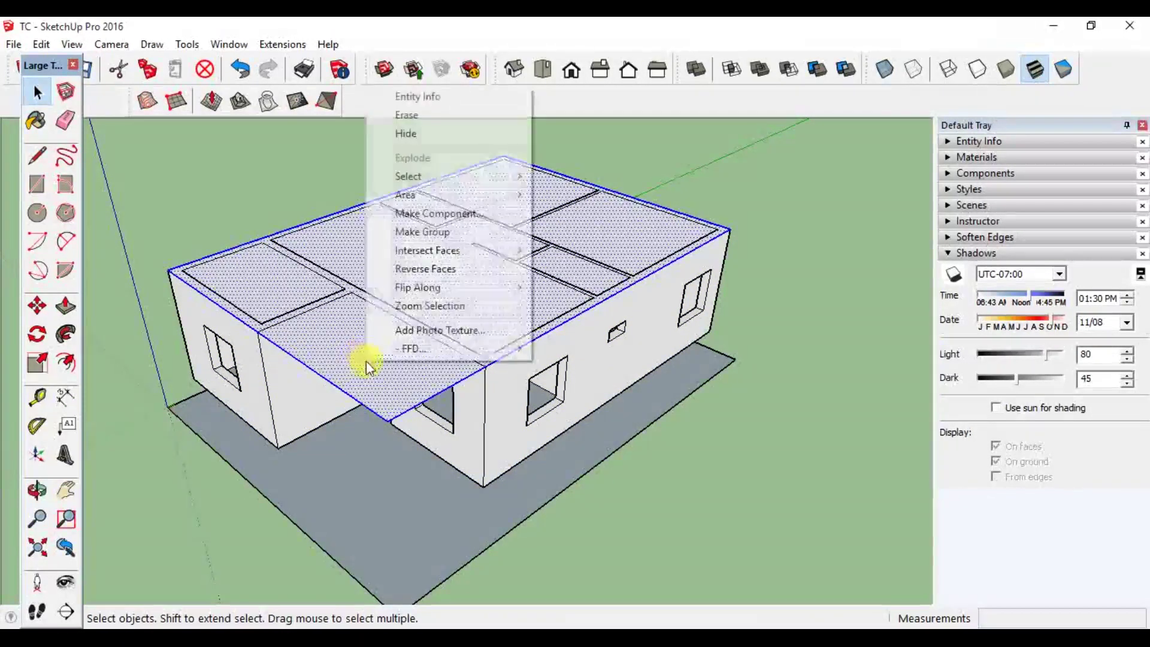
{"action": "left_click", "coordinate": [416, 234]}
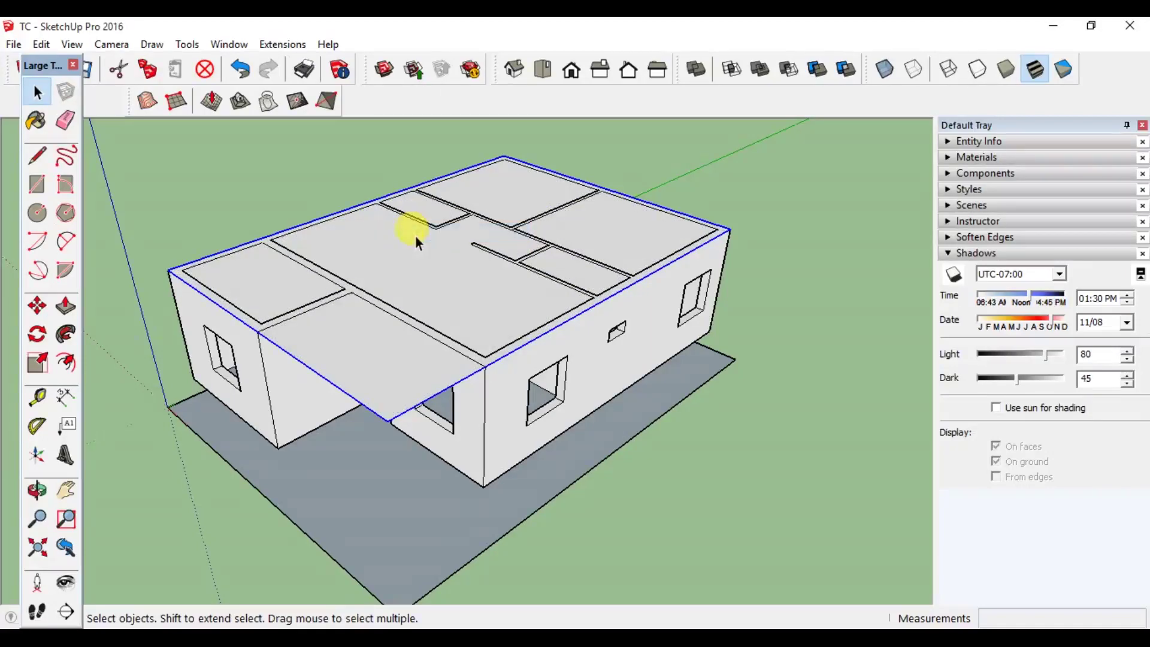
{"action": "key", "text": "m"}
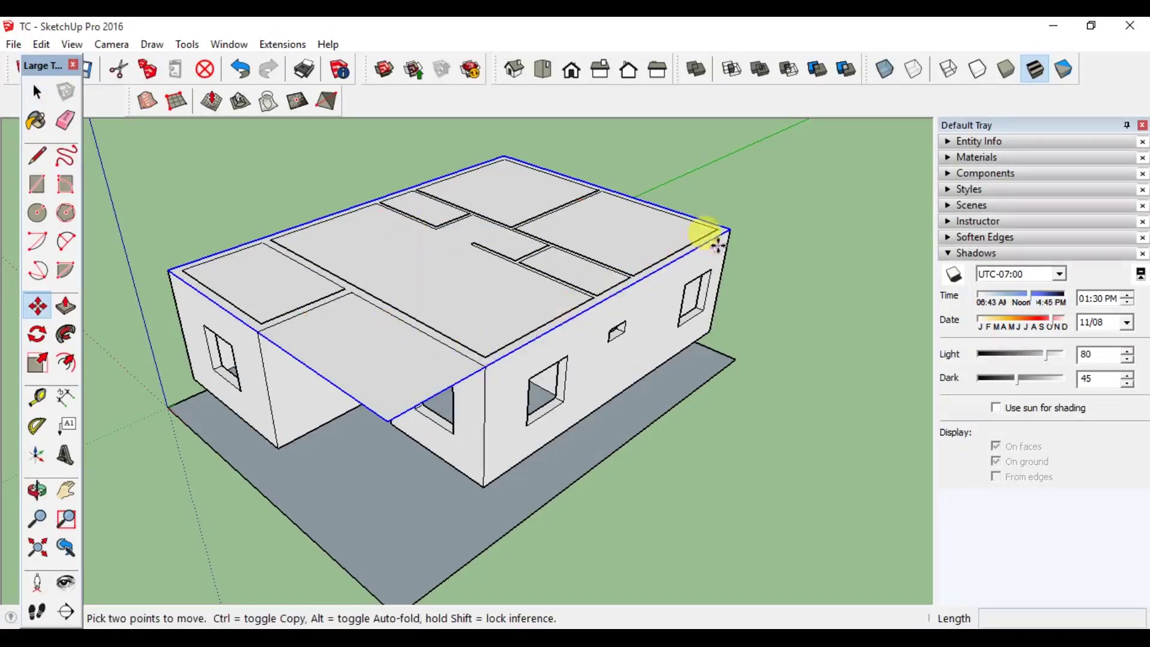
{"action": "left_click", "coordinate": [728, 229]}
{"action": "left_click", "coordinate": [708, 334]}
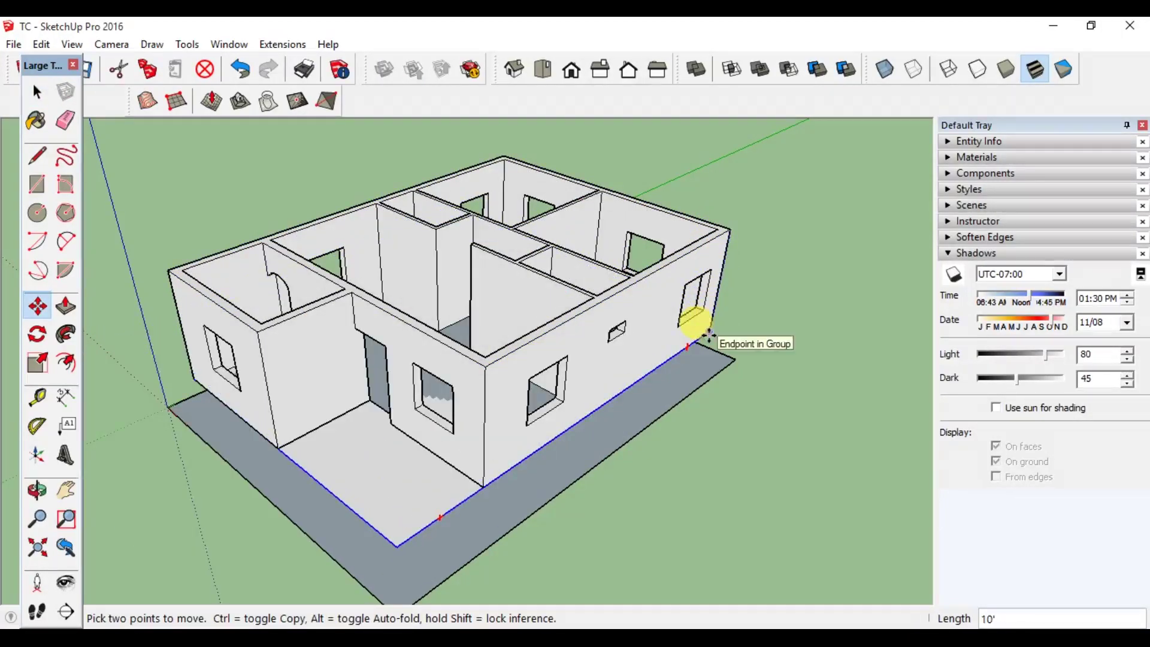
{"action": "key", "text": "space"}
{"action": "middle_click_drag", "start_coordinate": [343, 510], "coordinate": [390, 418]}
{"action": "scroll", "coordinate": [390, 418], "scroll_direction": "up", "scroll_amount": 4}
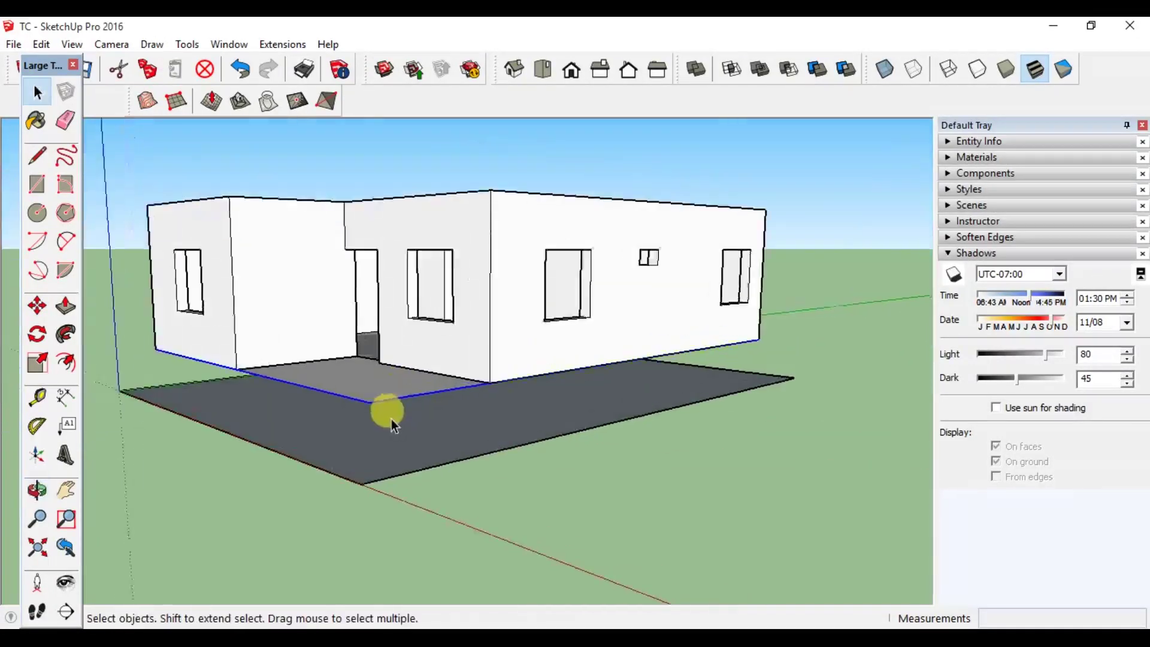
Step: Edit the slab group and select the wall-base edges along the slab
{"action": "scroll", "coordinate": [368, 369], "scroll_direction": "down", "scroll_amount": 2}
{"action": "double_click", "coordinate": [380, 429]}
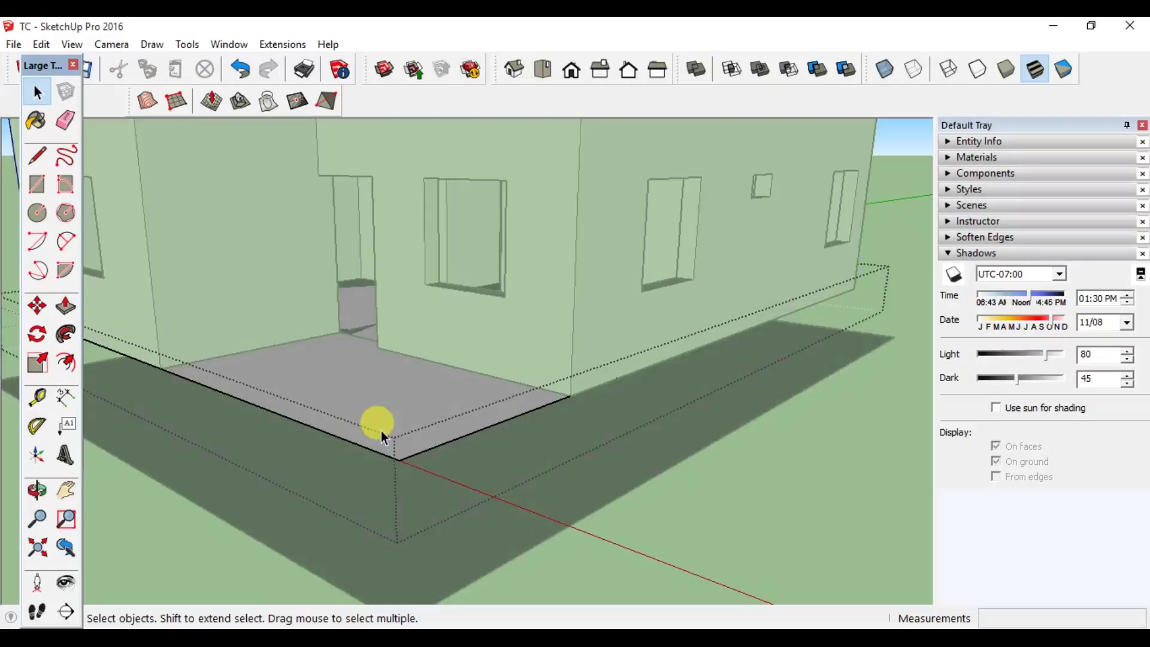
{"action": "scroll", "coordinate": [381, 430], "scroll_direction": "down", "scroll_amount": 3}
{"action": "left_click", "coordinate": [692, 523]}
{"action": "triple_click", "coordinate": [562, 349]}
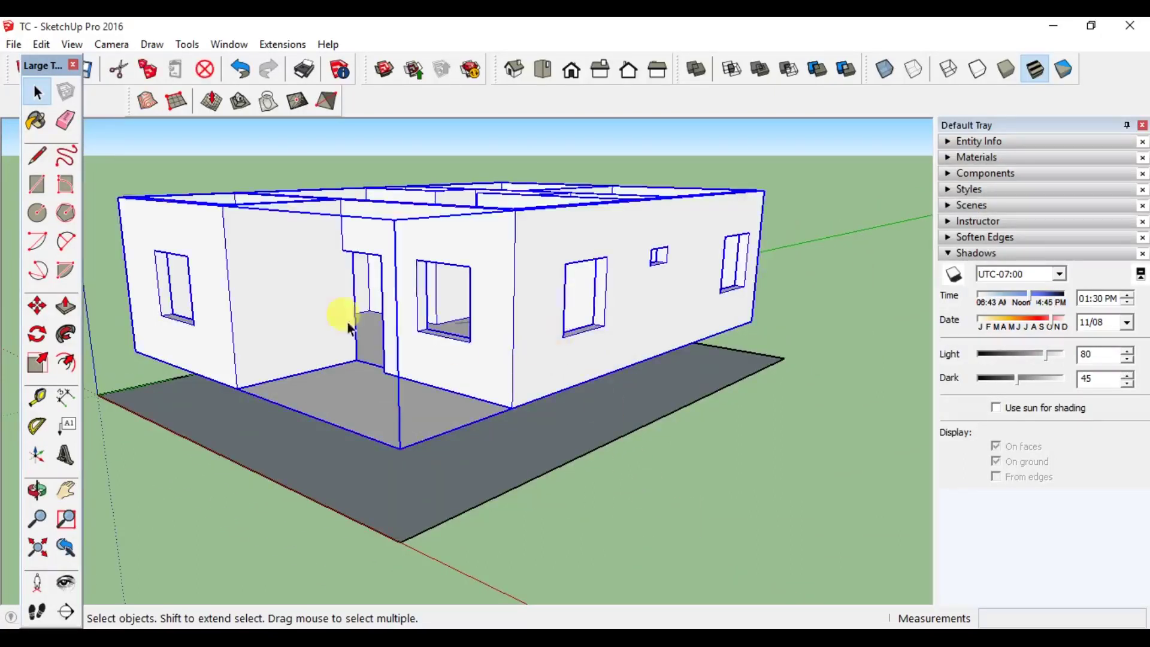
{"action": "left_click", "coordinate": [350, 443]}
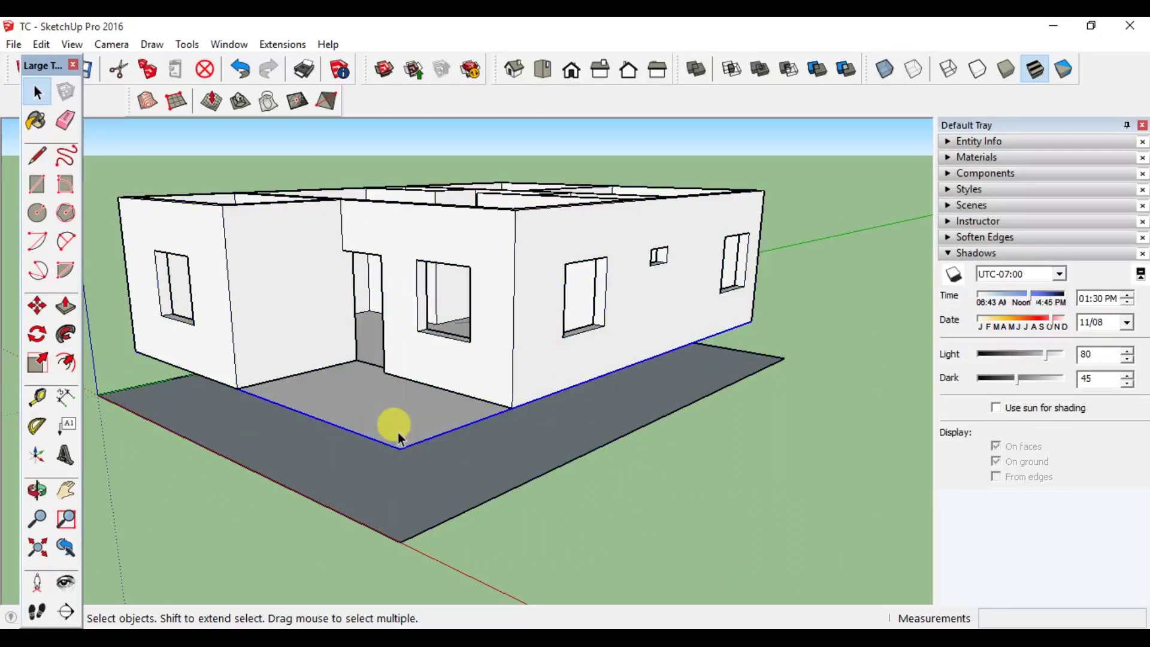
{"action": "middle_click_drag", "start_coordinate": [300, 390], "coordinate": [453, 306]}
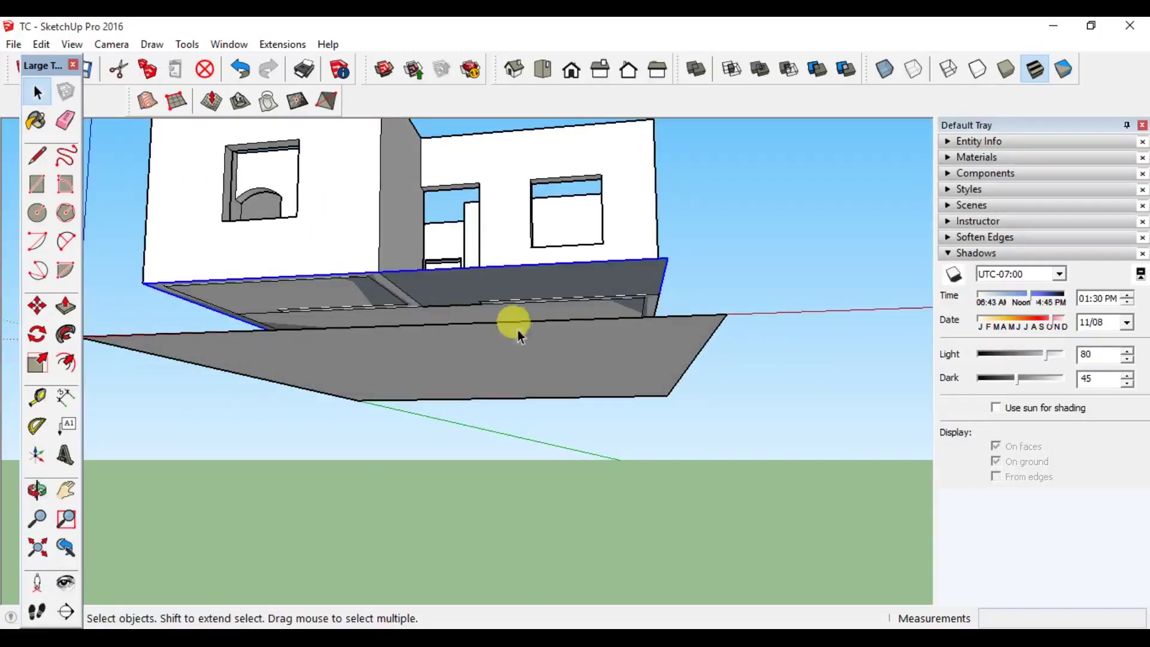
{"action": "middle_click_drag", "start_coordinate": [512, 336], "coordinate": [467, 371]}
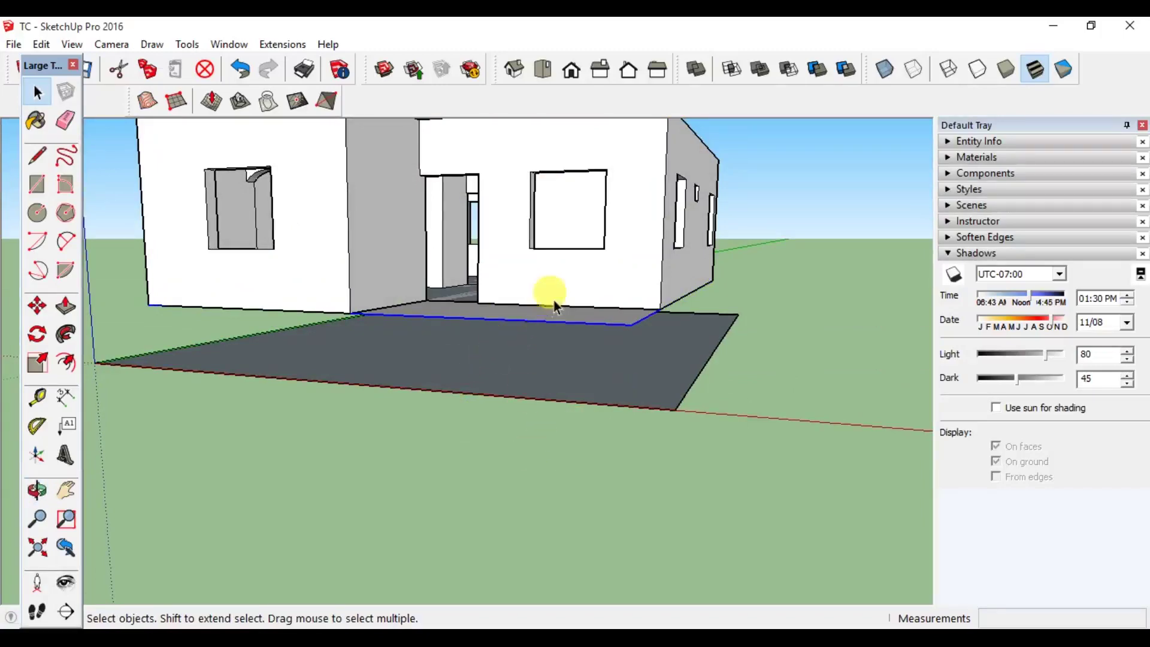
{"action": "middle_click_drag", "start_coordinate": [556, 310], "coordinate": [560, 344]}
{"action": "scroll", "coordinate": [581, 303], "scroll_direction": "up", "scroll_amount": 5}
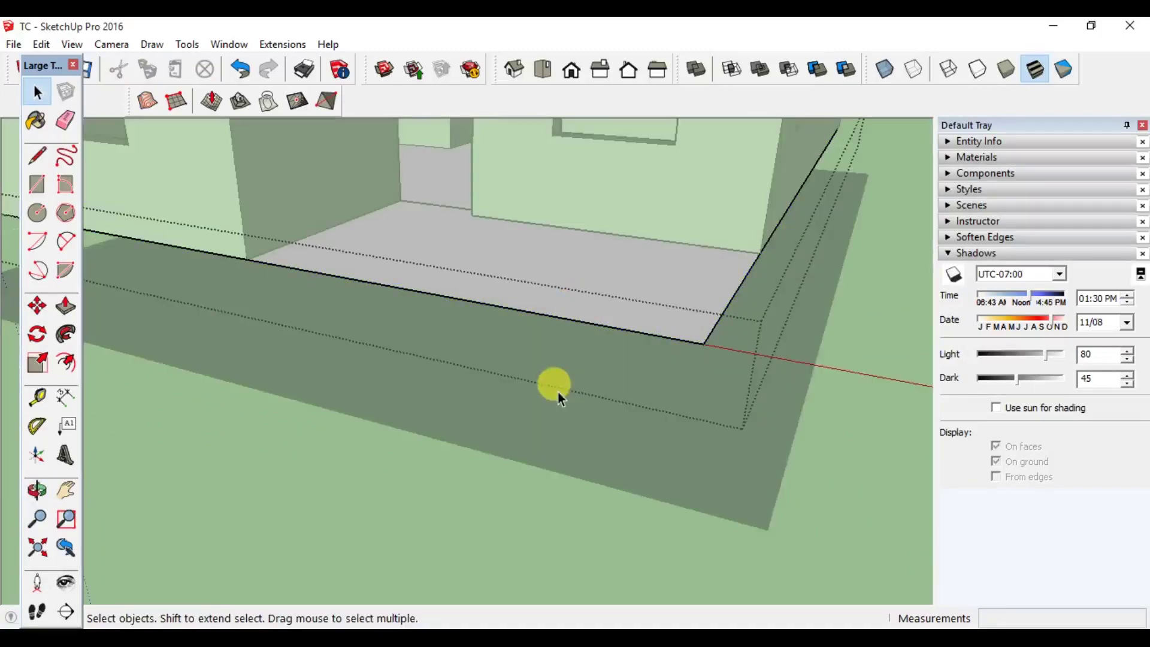
{"action": "middle_click_drag", "start_coordinate": [559, 399], "coordinate": [586, 243]}
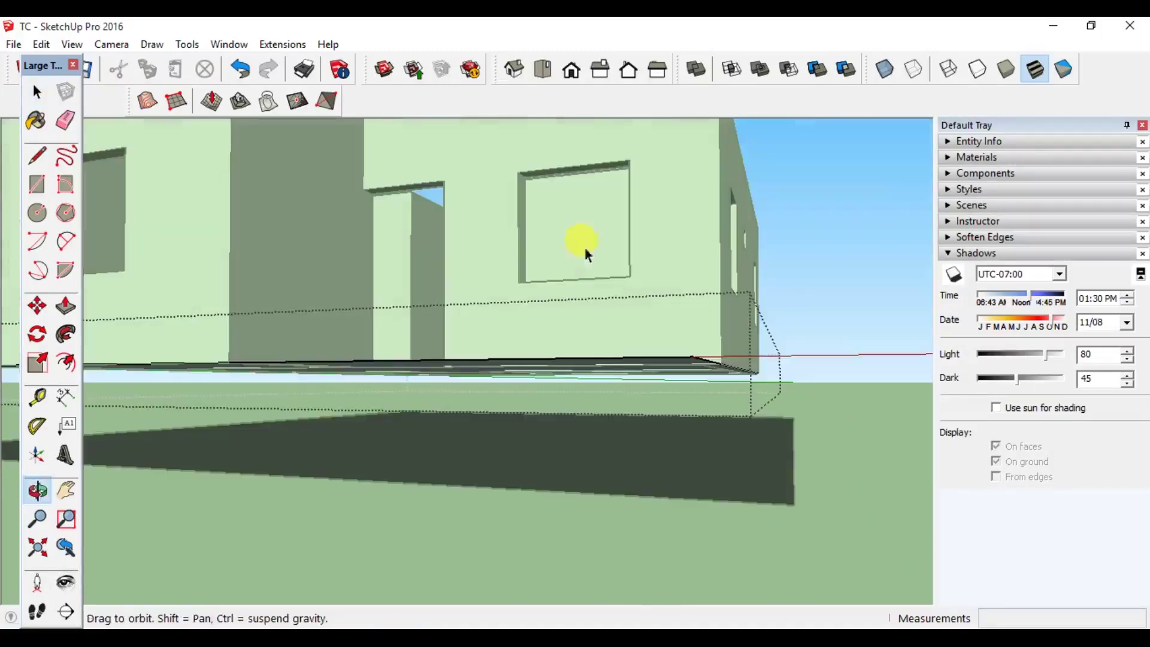
Step: Push/Pull the base face down 3' into a solid plinth
{"action": "left_click", "coordinate": [65, 306]}
{"action": "left_click_drag", "start_coordinate": [457, 375], "coordinate": [455, 431]}
{"action": "middle_click_drag", "start_coordinate": [455, 432], "coordinate": [416, 521]}
{"action": "left_click_drag", "start_coordinate": [415, 521], "coordinate": [414, 560]}
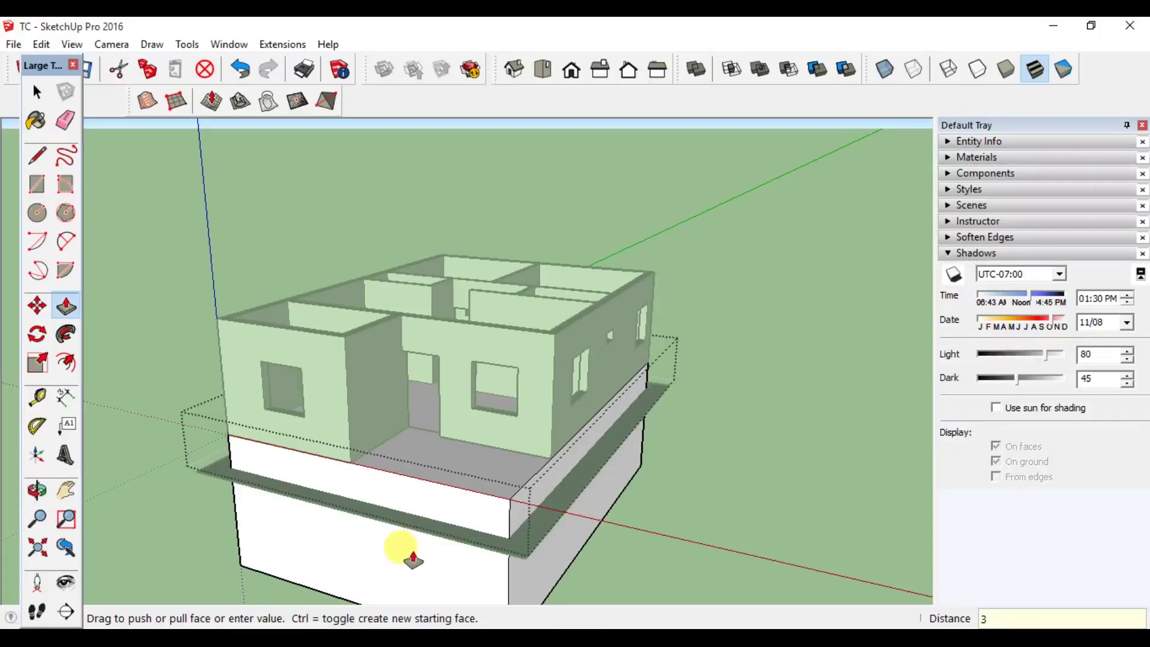
{"action": "type", "text": "3'"}
{"action": "key", "text": "Return"}
{"action": "key", "text": "space"}
{"action": "middle_click_drag", "start_coordinate": [295, 469], "coordinate": [415, 466]}
Step: Outline the porch floor with lines from the front floor edge to the door corners
{"action": "scroll", "coordinate": [389, 473], "scroll_direction": "up", "scroll_amount": 3}
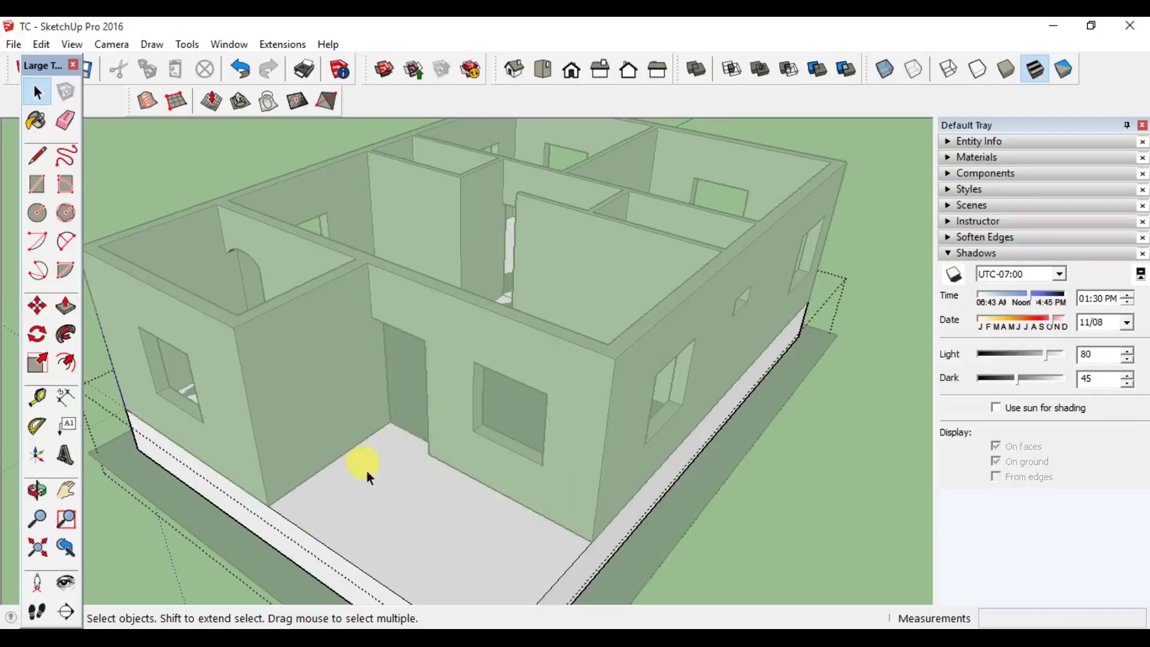
{"action": "key", "text": "l"}
{"action": "scroll", "coordinate": [305, 488], "scroll_direction": "up", "scroll_amount": 3}
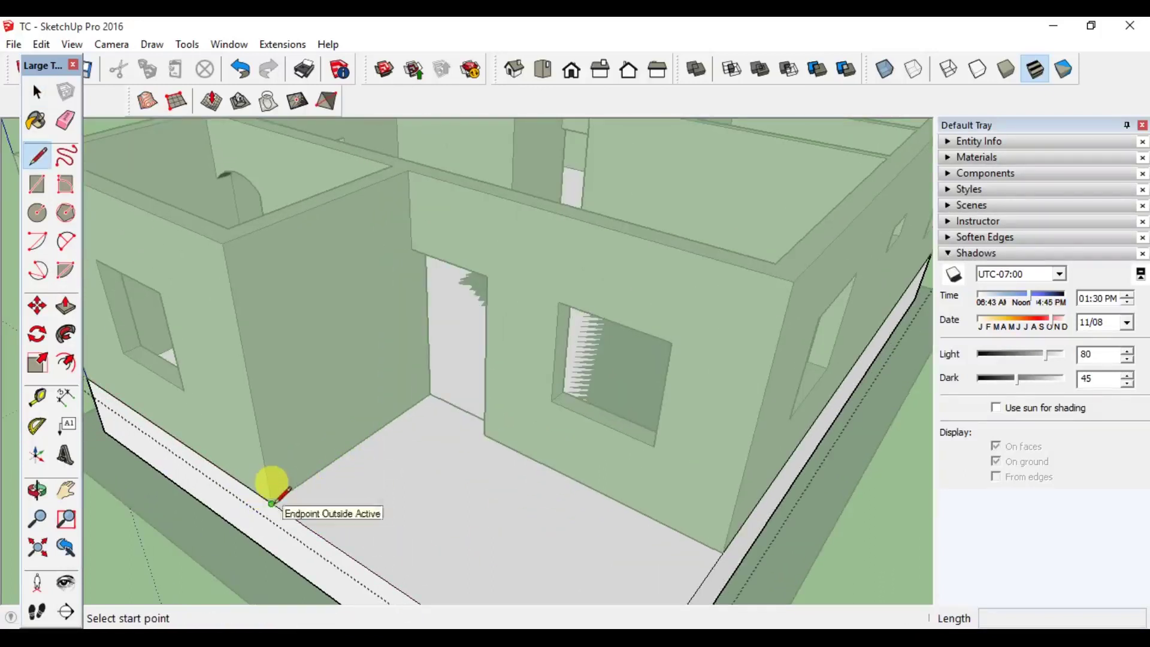
{"action": "left_click", "coordinate": [272, 503]}
{"action": "left_click", "coordinate": [428, 396]}
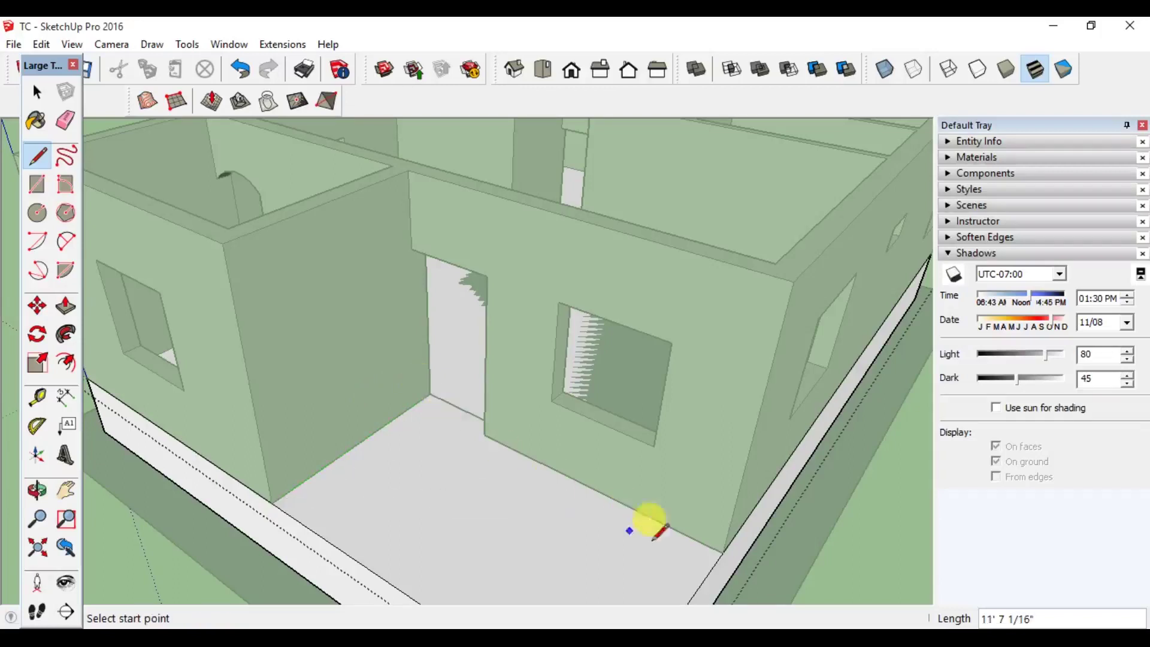
{"action": "left_click", "coordinate": [723, 551]}
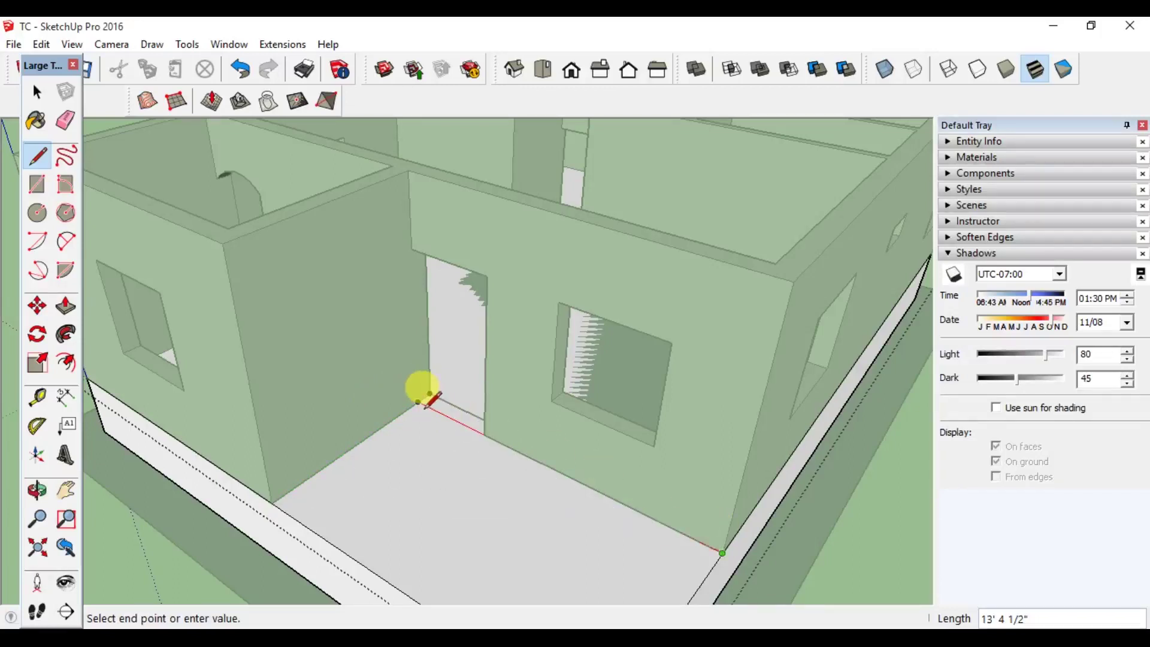
{"action": "left_click", "coordinate": [419, 401]}
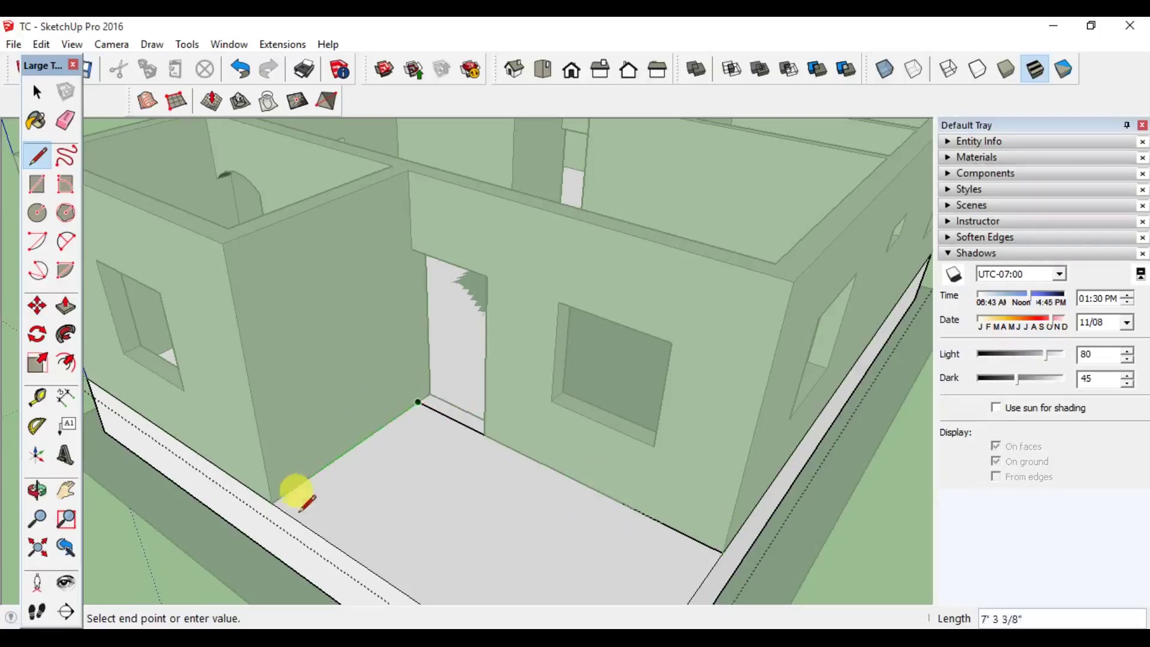
{"action": "left_click", "coordinate": [271, 482]}
{"action": "scroll", "coordinate": [383, 492], "scroll_direction": "down", "scroll_amount": 5}
{"action": "key", "text": "space"}
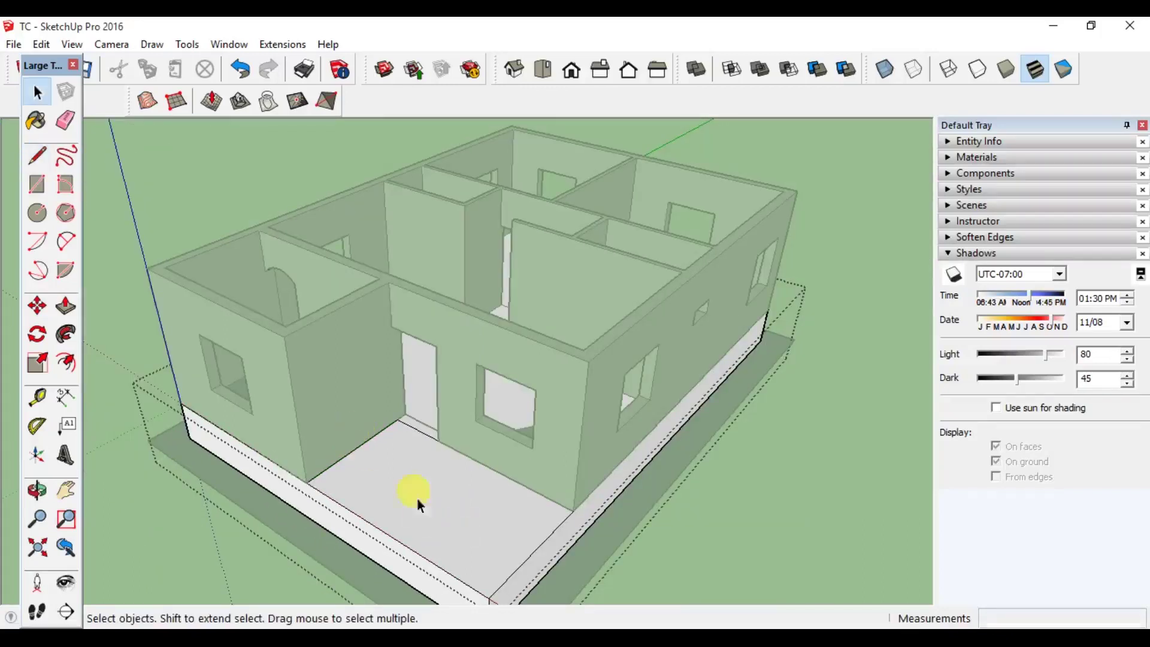
{"action": "scroll", "coordinate": [438, 512], "scroll_direction": "down", "scroll_amount": 2}
Step: Push the porch floor face 3 feet down into the plinth
{"action": "key", "text": "p"}
{"action": "left_click", "coordinate": [418, 530]}
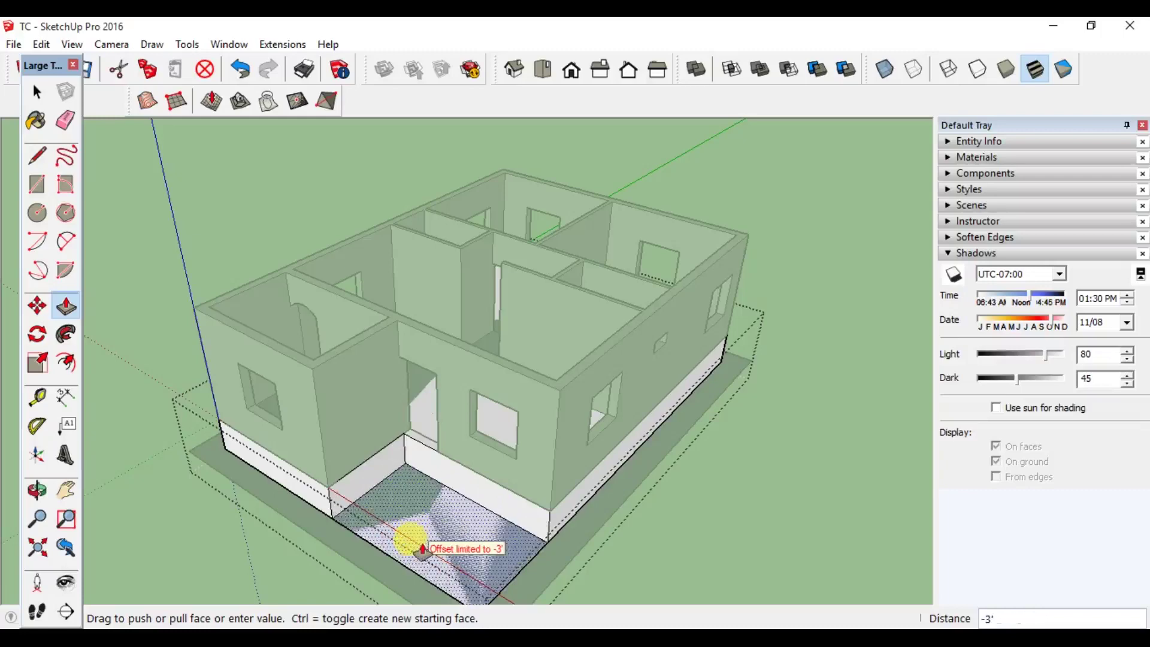
{"action": "left_click", "coordinate": [333, 520]}
{"action": "key", "text": "space"}
{"action": "scroll", "coordinate": [499, 520], "scroll_direction": "down", "scroll_amount": 2}
{"action": "middle_click_drag", "start_coordinate": [692, 476], "coordinate": [490, 490]}
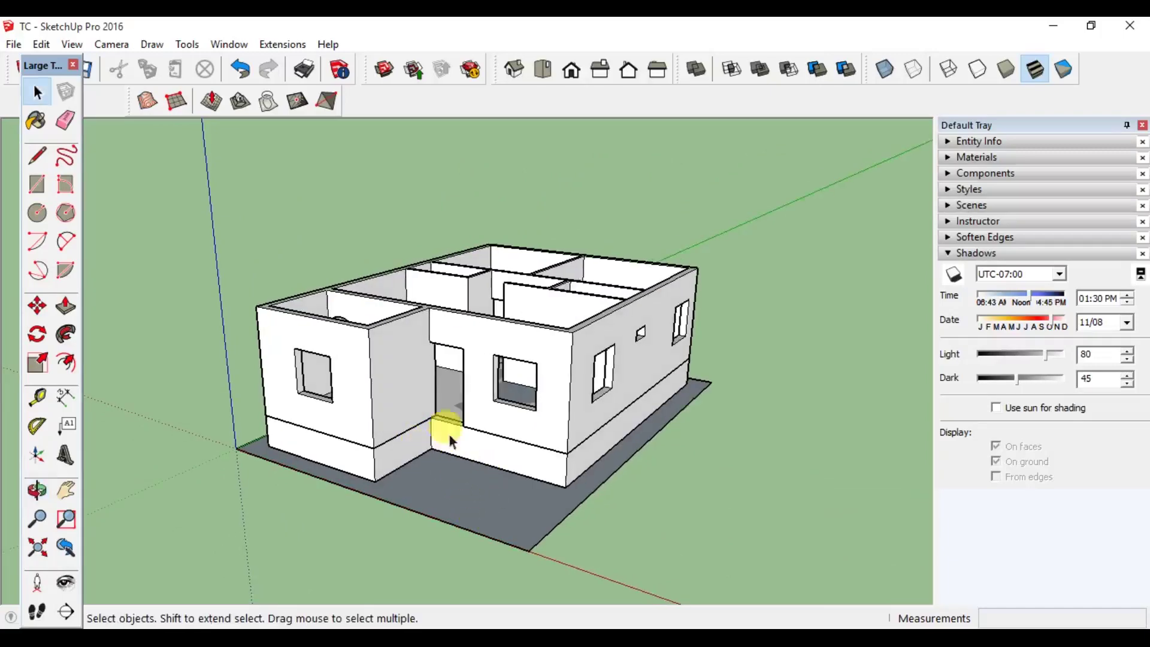
{"action": "middle_click_drag", "start_coordinate": [441, 457], "coordinate": [475, 530]}
{"action": "scroll", "coordinate": [454, 414], "scroll_direction": "up", "scroll_amount": 3}
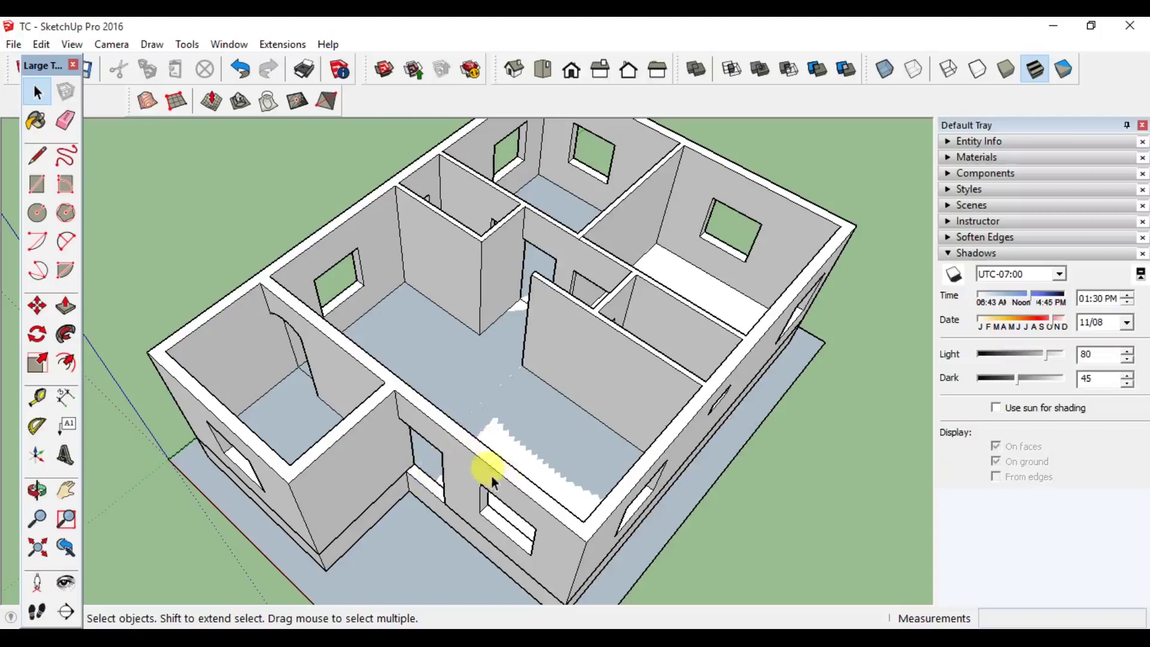
{"action": "scroll", "coordinate": [493, 479], "scroll_direction": "up", "scroll_amount": 3}
{"action": "middle_click_drag", "start_coordinate": [475, 483], "coordinate": [470, 482]}
{"action": "scroll", "coordinate": [380, 475], "scroll_direction": "up", "scroll_amount": 3}
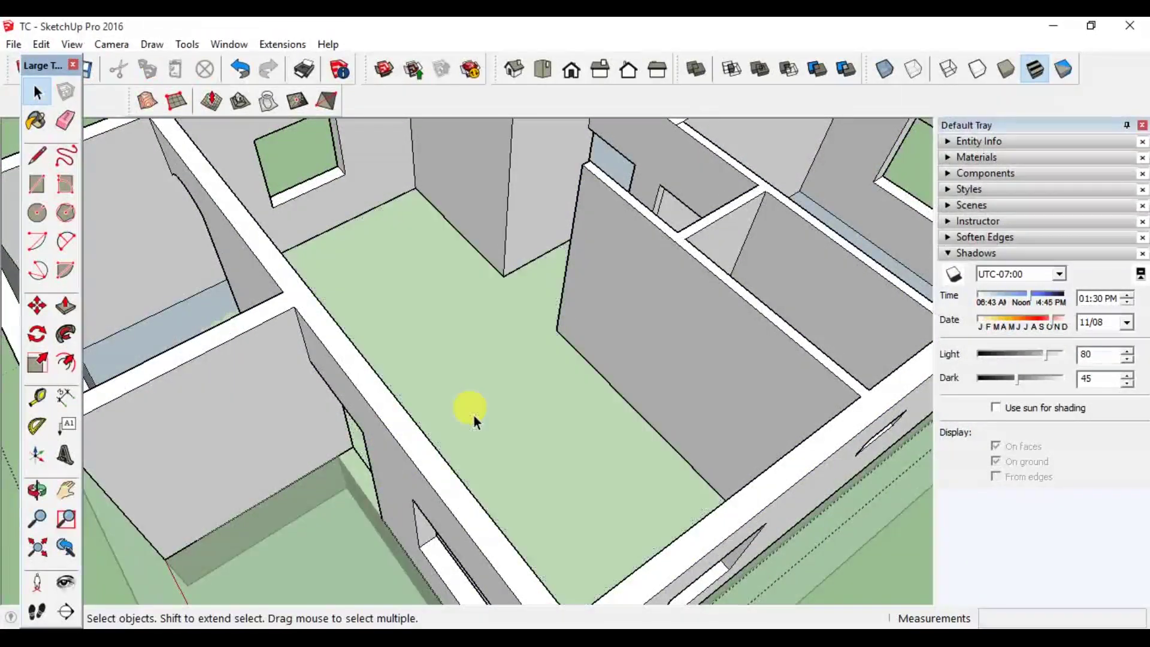
{"action": "scroll", "coordinate": [474, 420], "scroll_direction": "down", "scroll_amount": 4}
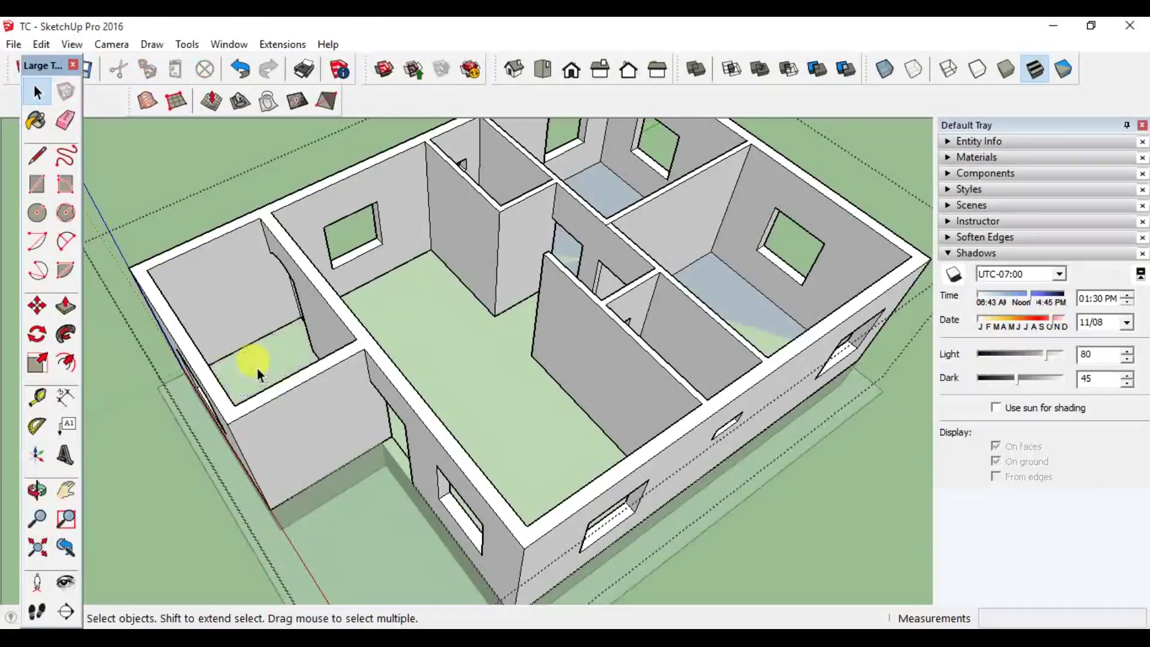
{"action": "middle_click_drag", "start_coordinate": [701, 269], "coordinate": [608, 203]}
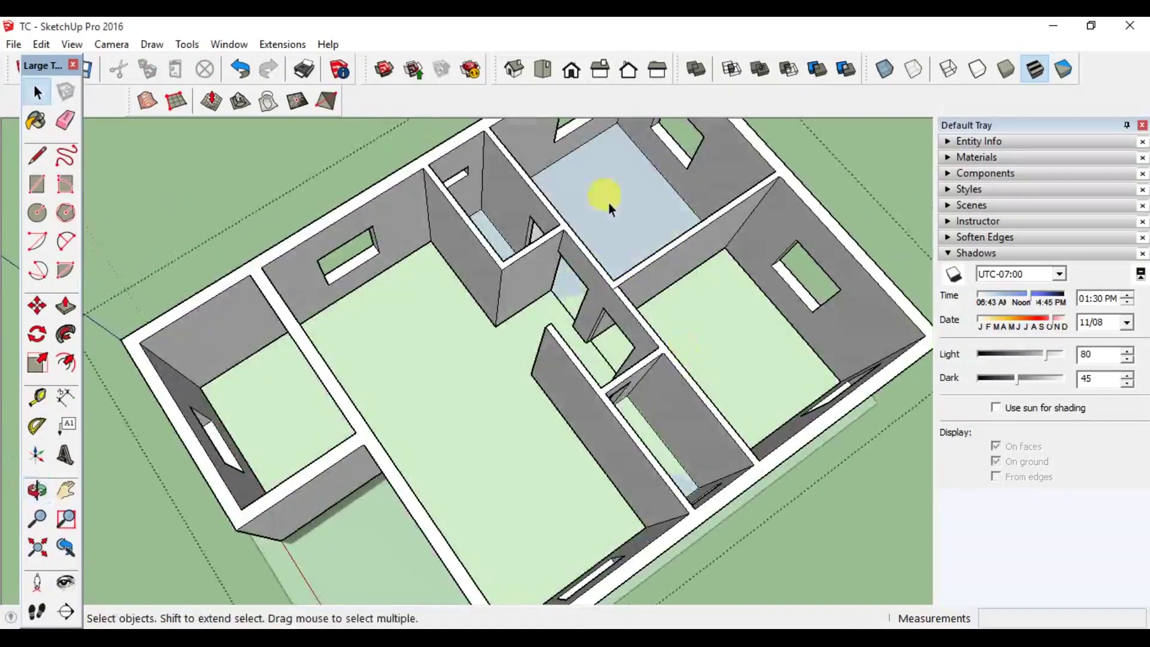
{"action": "scroll", "coordinate": [491, 239], "scroll_direction": "up", "scroll_amount": 3}
{"action": "left_click", "coordinate": [489, 237]}
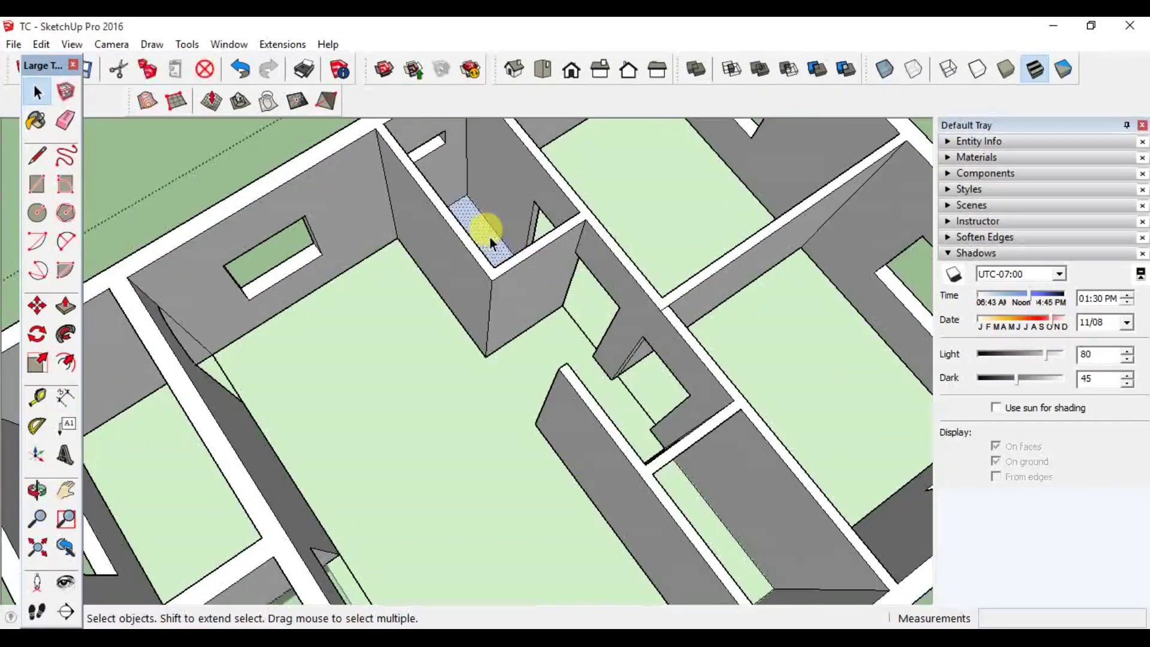
{"action": "key", "text": "Escape"}
{"action": "scroll", "coordinate": [501, 249], "scroll_direction": "down", "scroll_amount": 3}
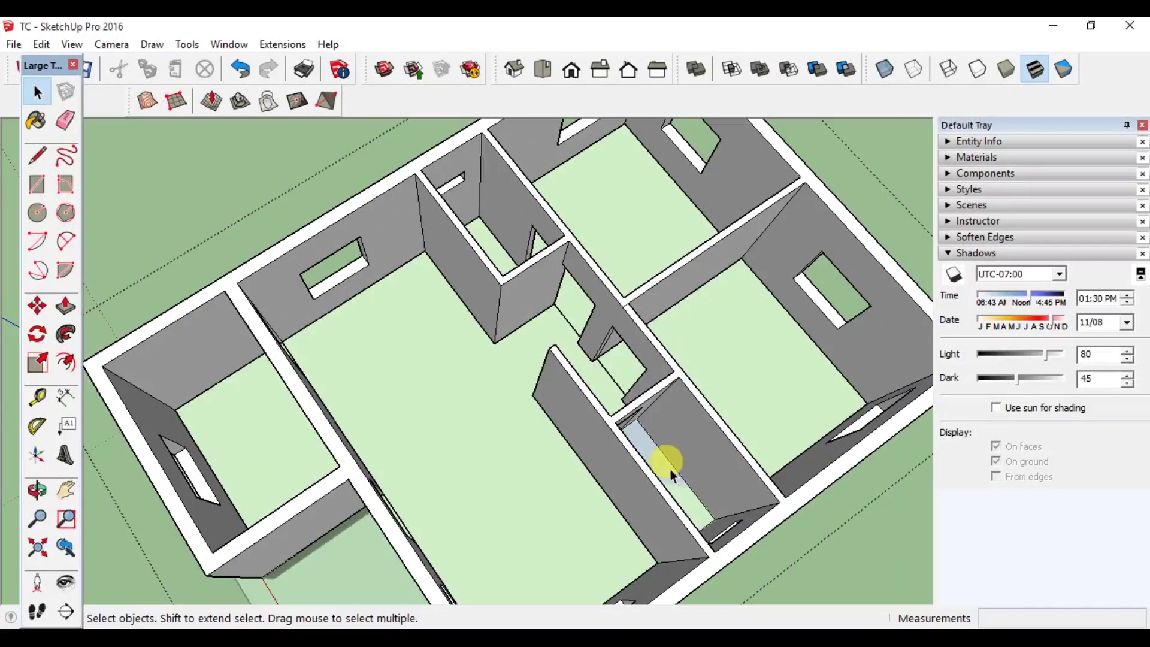
{"action": "scroll", "coordinate": [572, 327], "scroll_direction": "down", "scroll_amount": 3}
{"action": "mouse_move", "coordinate": [355, 222]}
{"action": "middle_mouse_down"}
{"action": "mouse_move", "coordinate": [476, 443]}
{"action": "mouse_move", "coordinate": [542, 369]}
{"action": "mouse_move", "coordinate": [490, 255]}
{"action": "middle_mouse_up"}
{"action": "left_click", "coordinate": [563, 375]}
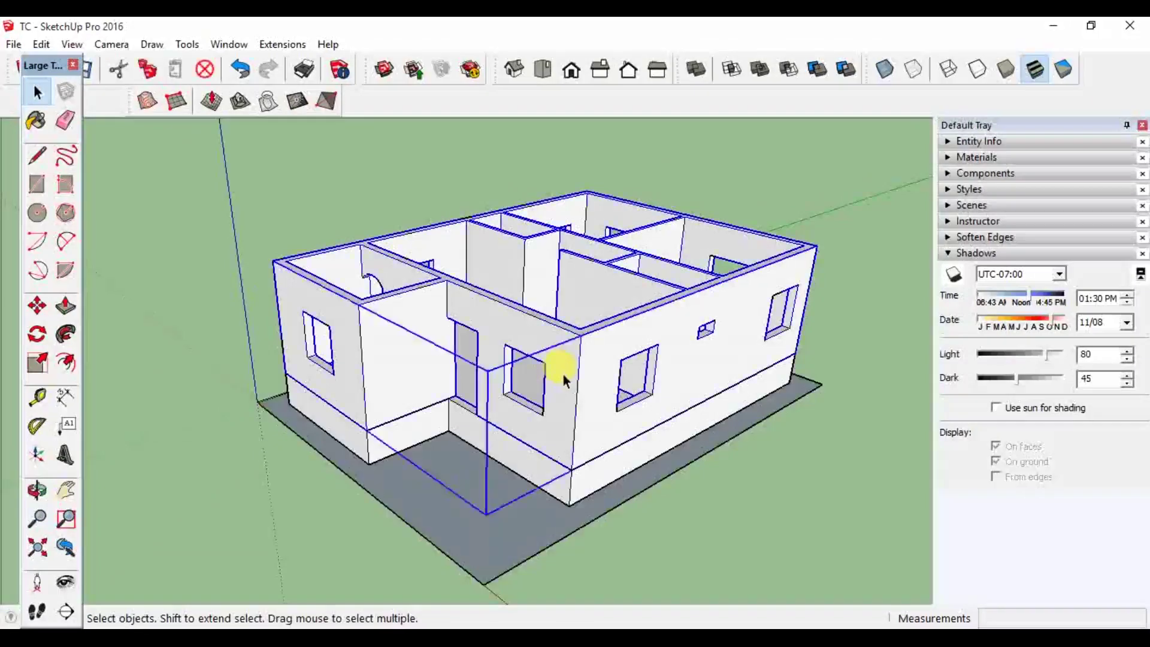
{"action": "double_click", "coordinate": [563, 375]}
{"action": "middle_click_drag", "start_coordinate": [536, 318], "coordinate": [461, 320]}
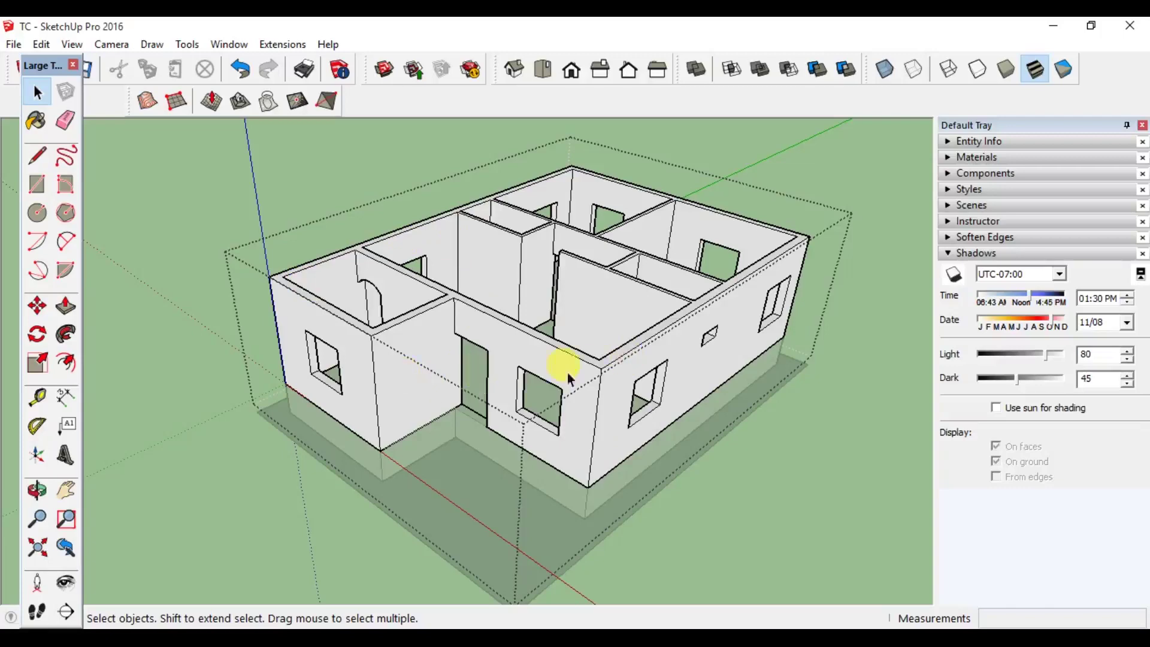
{"action": "left_click", "coordinate": [136, 344]}
{"action": "middle_click_drag", "start_coordinate": [372, 419], "coordinate": [578, 458]}
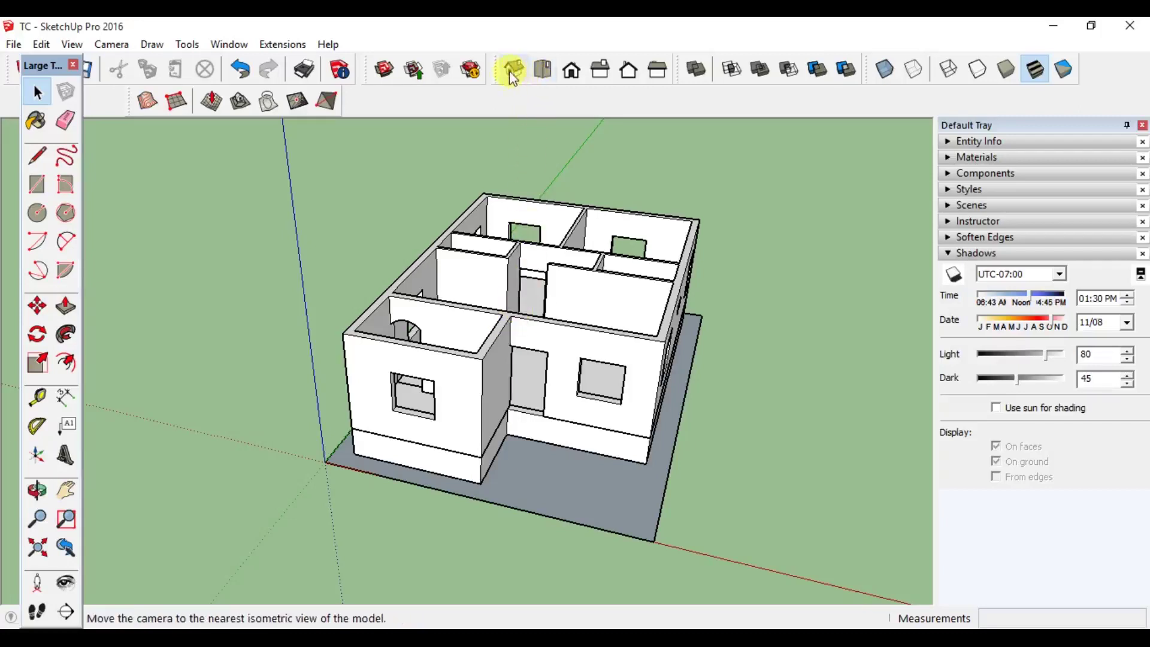
{"action": "left_click", "coordinate": [571, 72]}
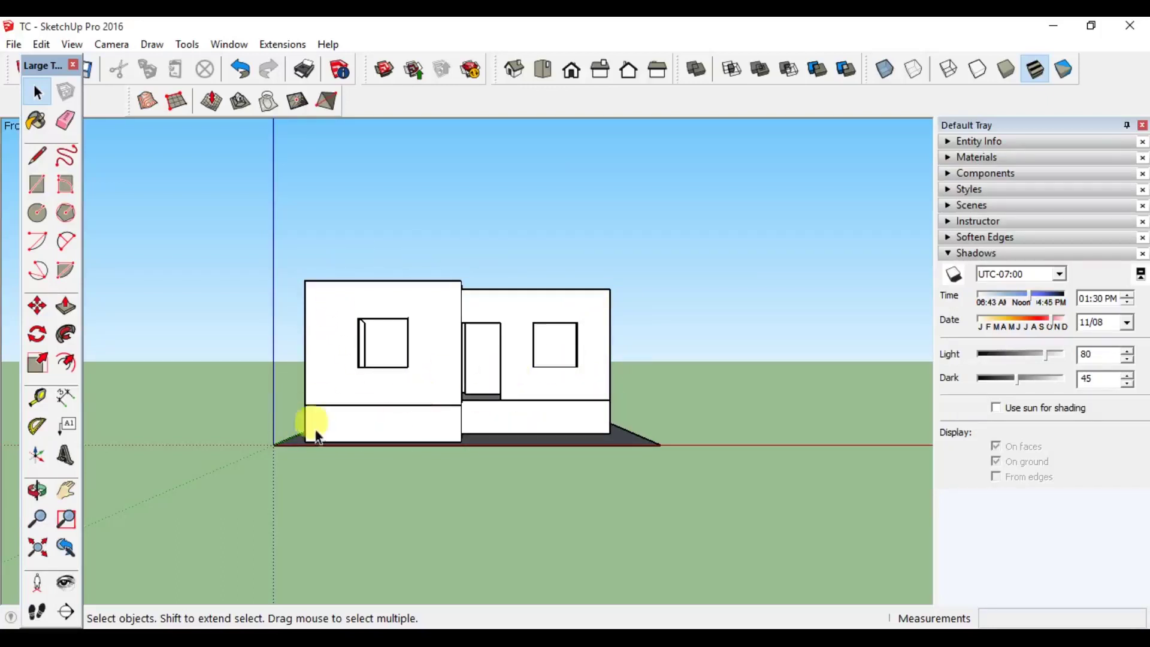
{"action": "middle_click_drag", "start_coordinate": [434, 362], "coordinate": [487, 403]}
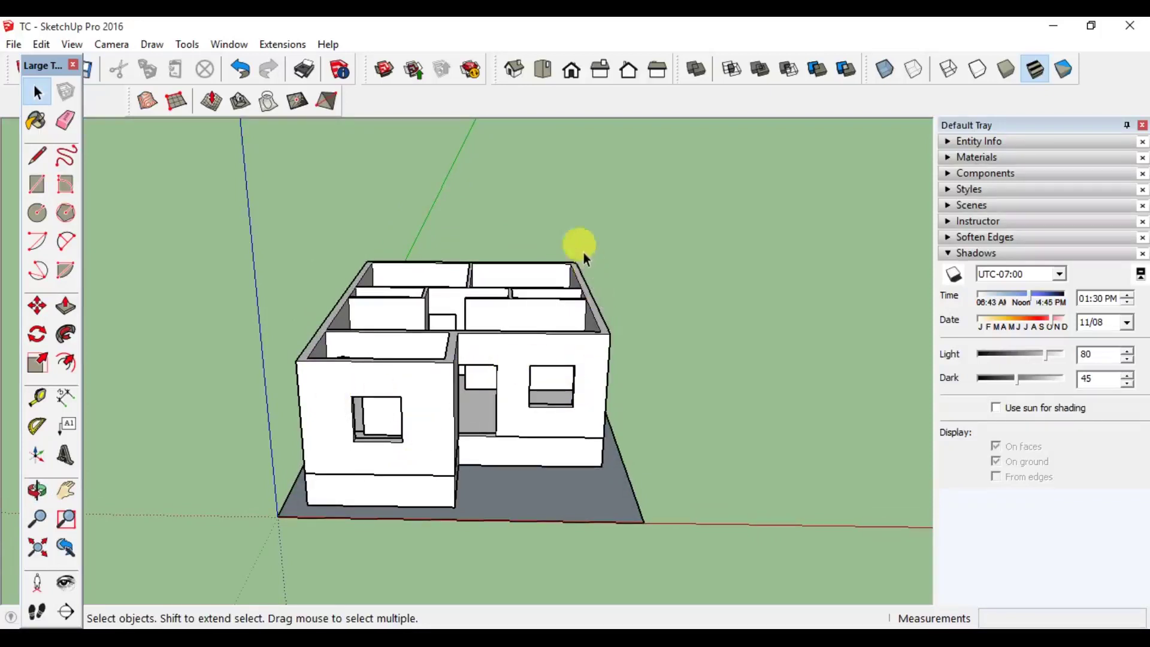
{"action": "left_click", "coordinate": [631, 74]}
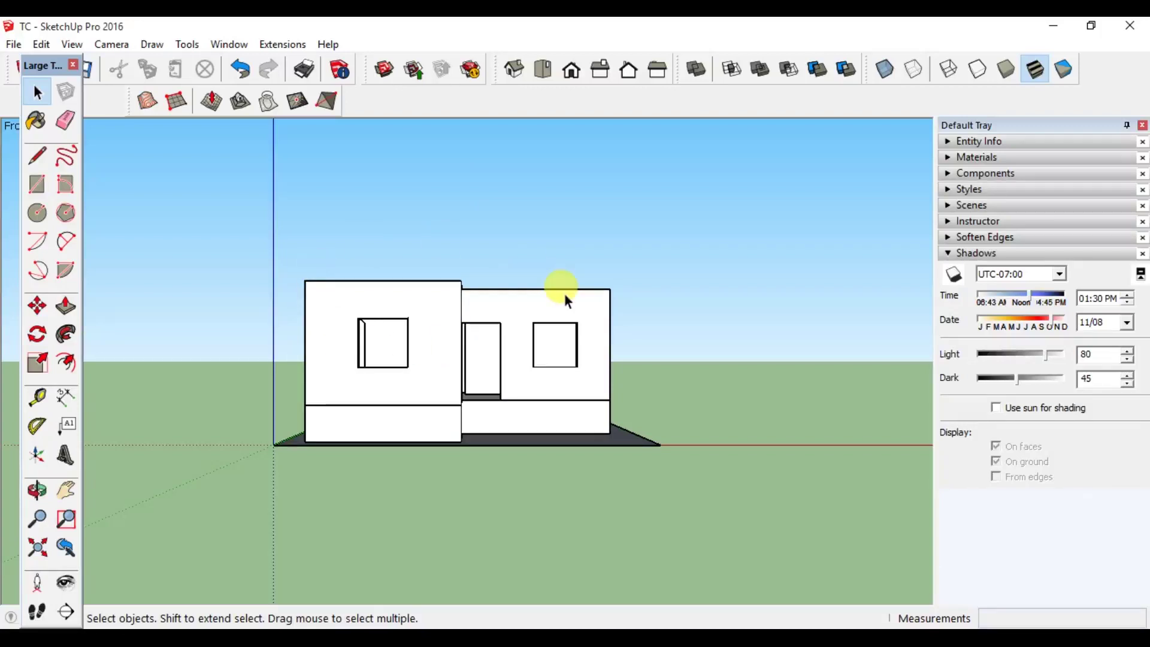
{"action": "left_click", "coordinate": [112, 46]}
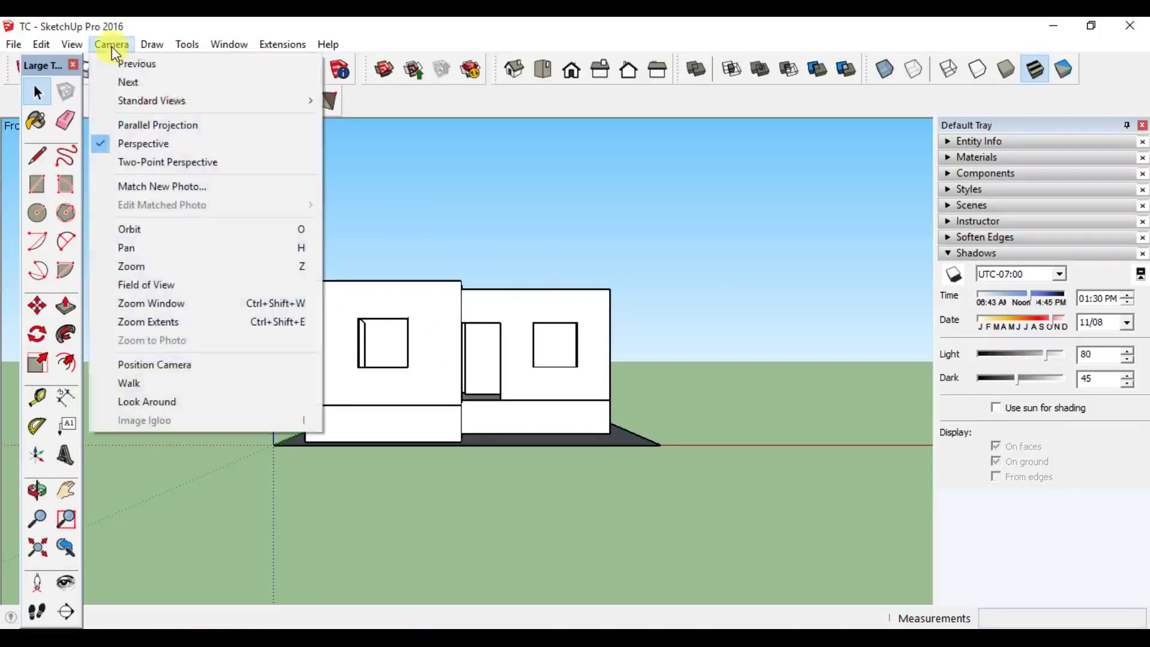
{"action": "left_click", "coordinate": [207, 131]}
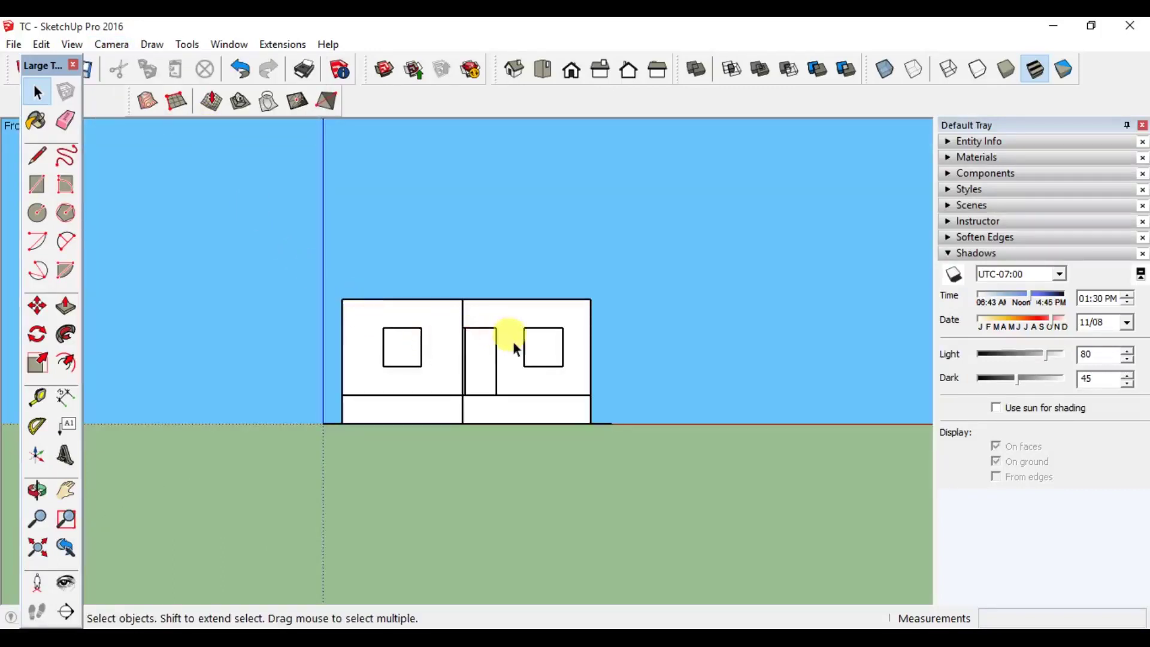
{"action": "scroll", "coordinate": [513, 340], "scroll_direction": "up", "scroll_amount": 2}
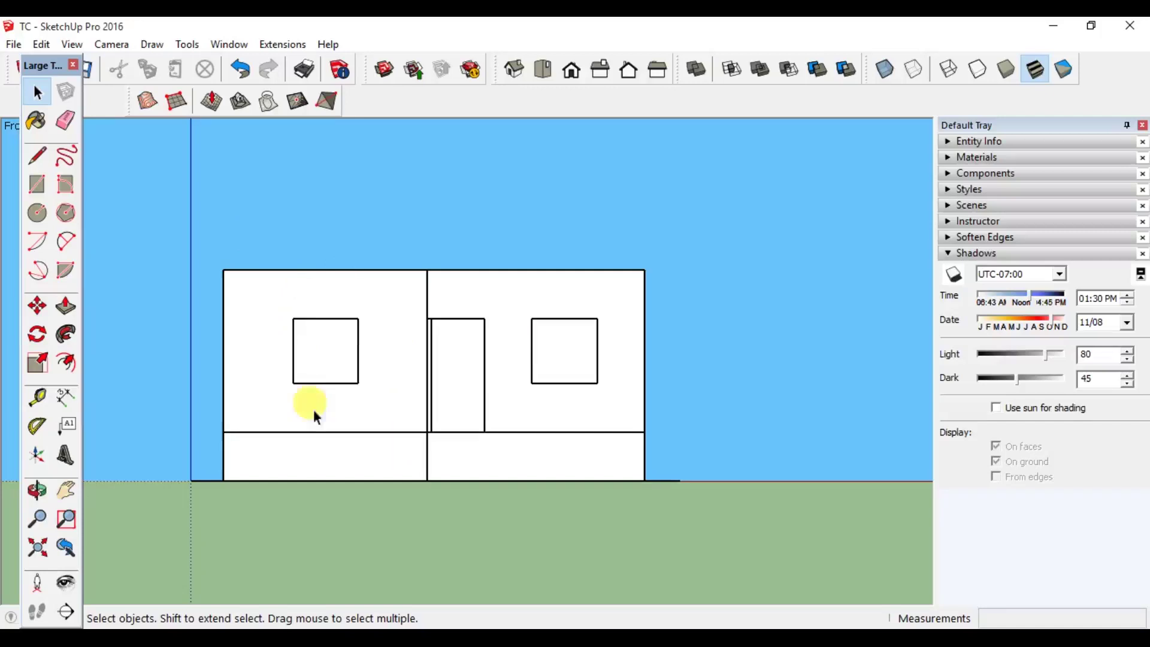
Step: Draw a 4'×4' square beside the house
{"action": "left_click", "coordinate": [37, 184]}
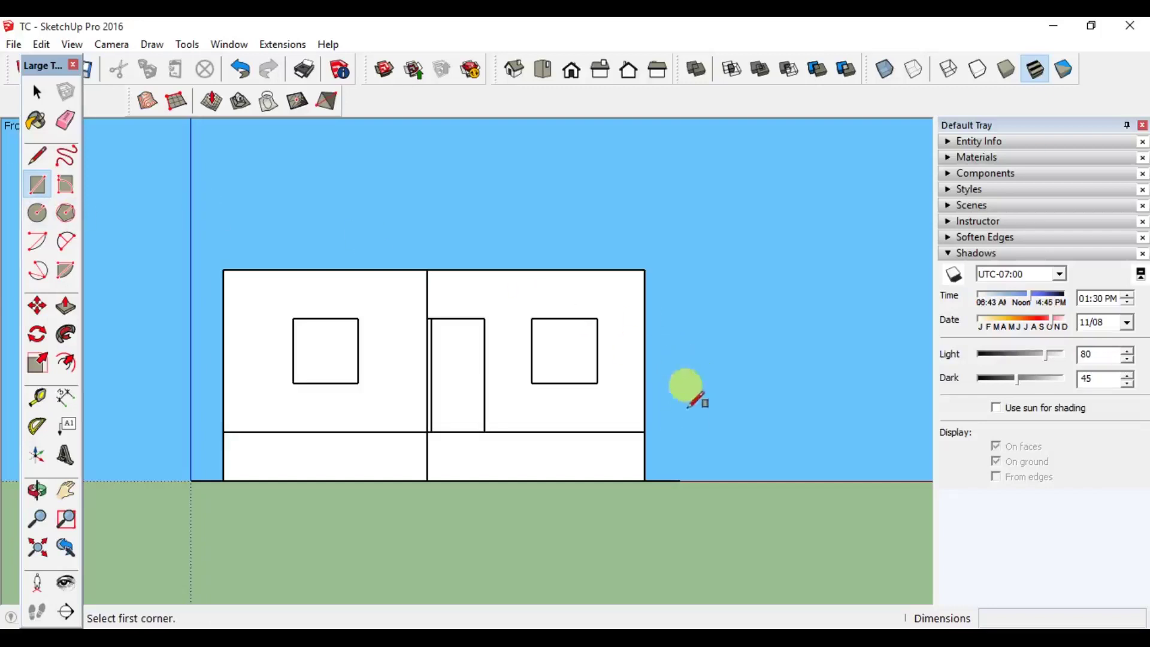
{"action": "left_click", "coordinate": [676, 374]}
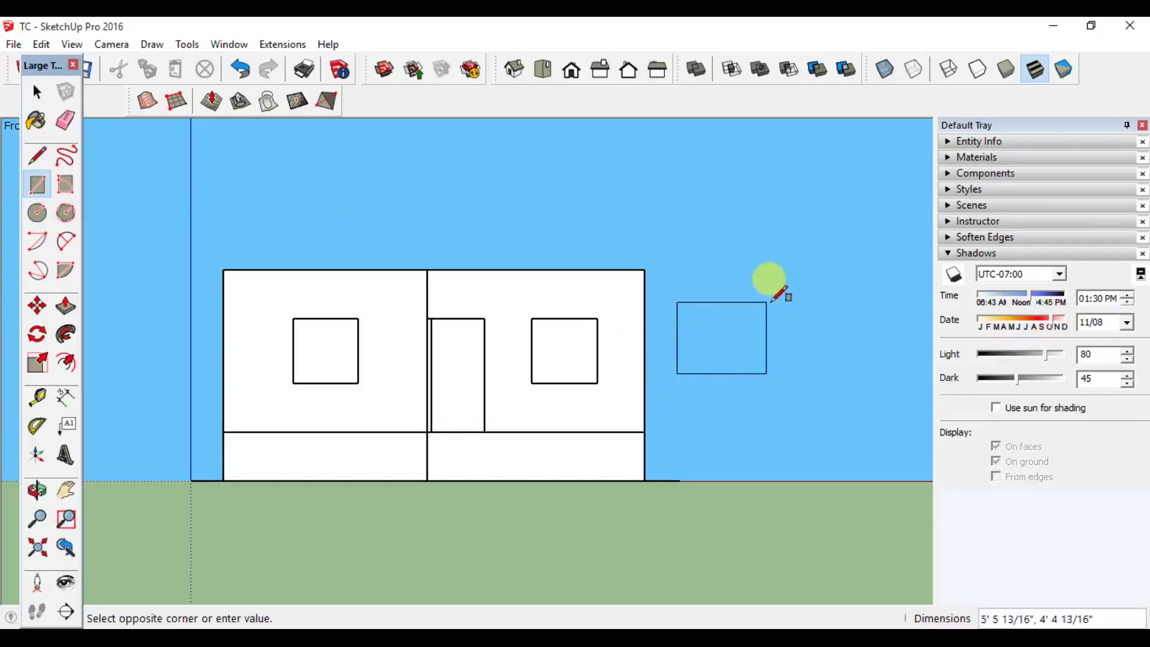
{"action": "type", "text": "4',4'"}
{"action": "key", "text": "Return"}
{"action": "key", "text": "space"}
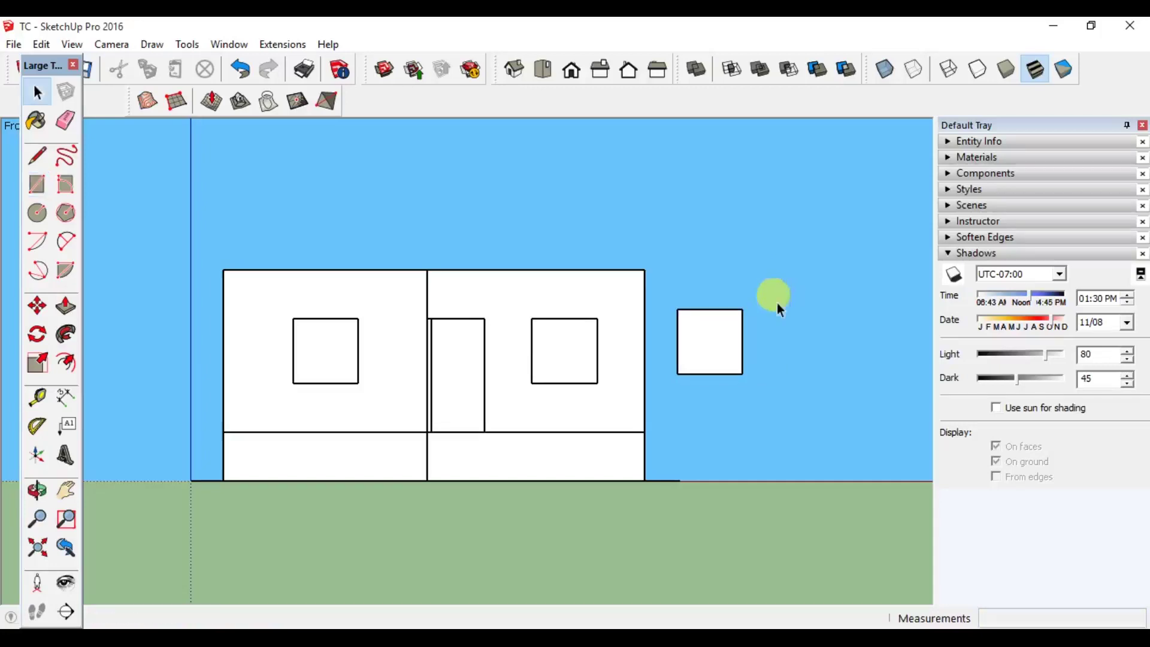
{"action": "scroll", "coordinate": [744, 358], "scroll_direction": "up", "scroll_amount": 2}
{"action": "scroll", "coordinate": [733, 319], "scroll_direction": "up", "scroll_amount": 2}
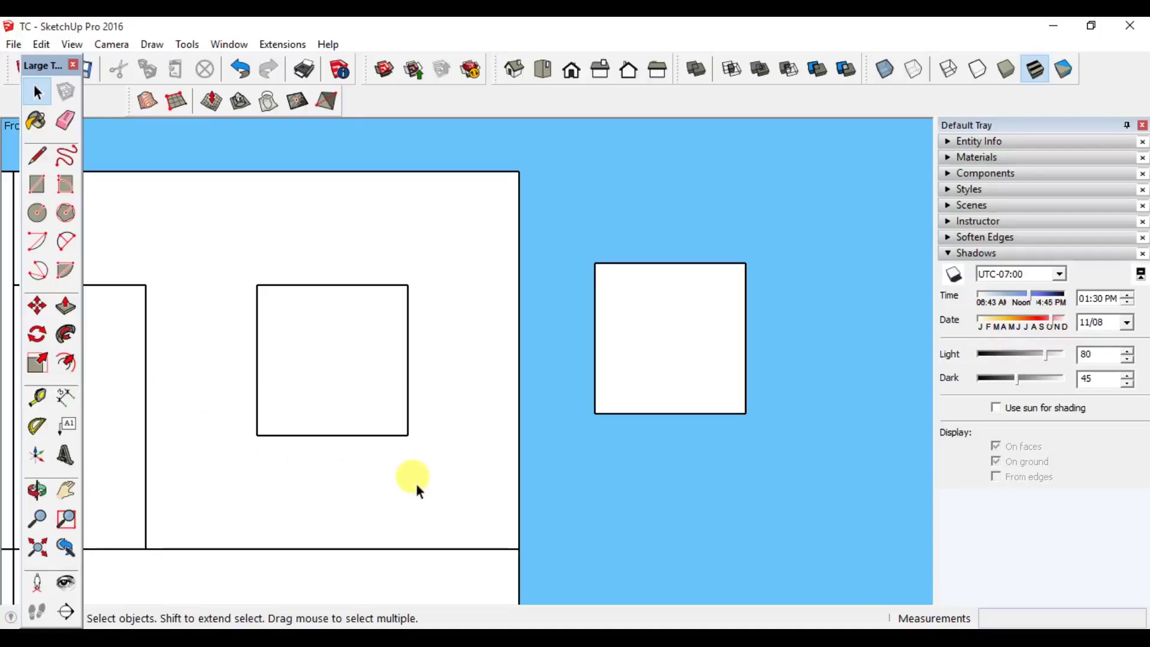
Step: Offset the square's outline inward by 3 to form a narrow frame border
{"action": "key", "text": "f"}
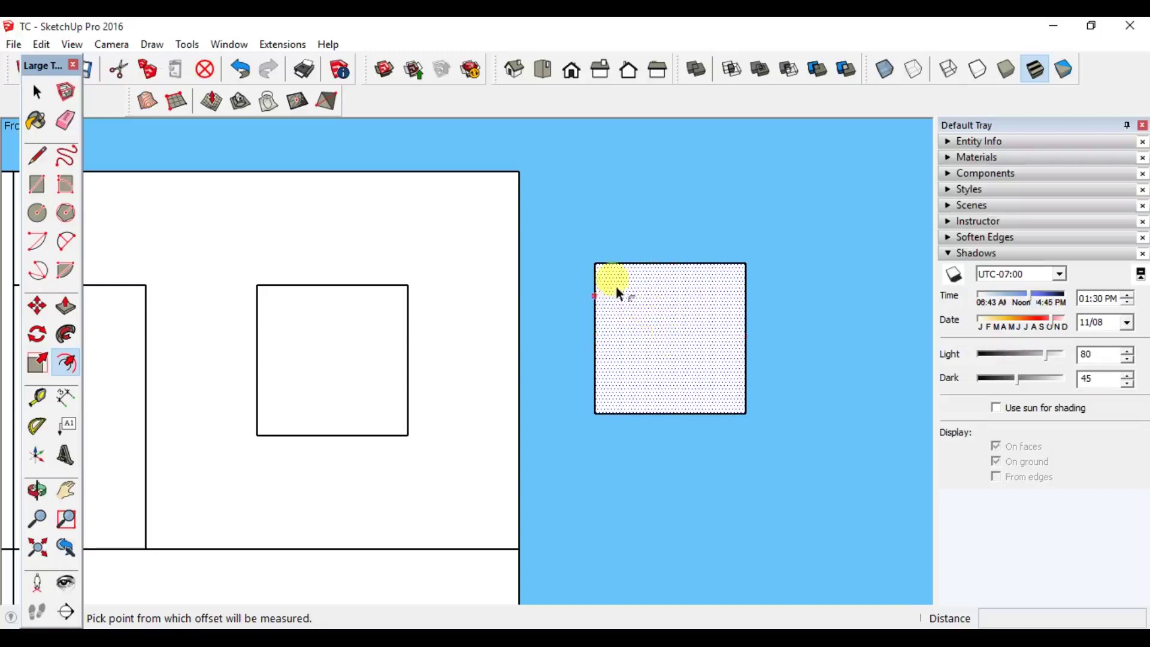
{"action": "left_click", "coordinate": [664, 299]}
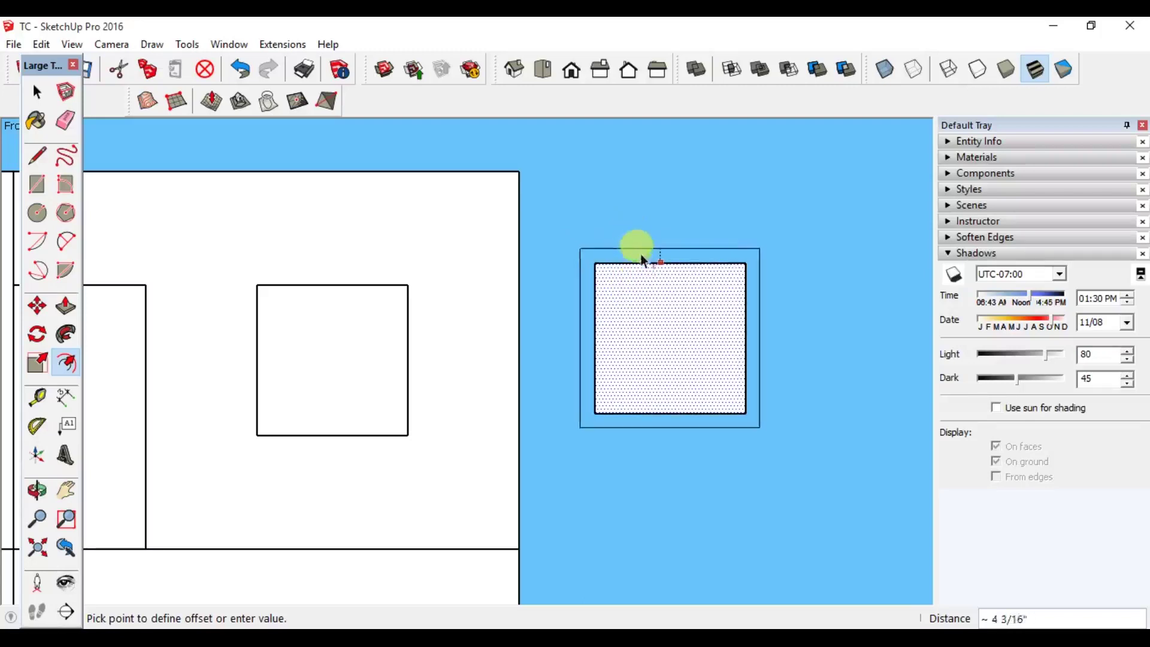
{"action": "type", "text": "3'"}
{"action": "key", "text": "Return"}
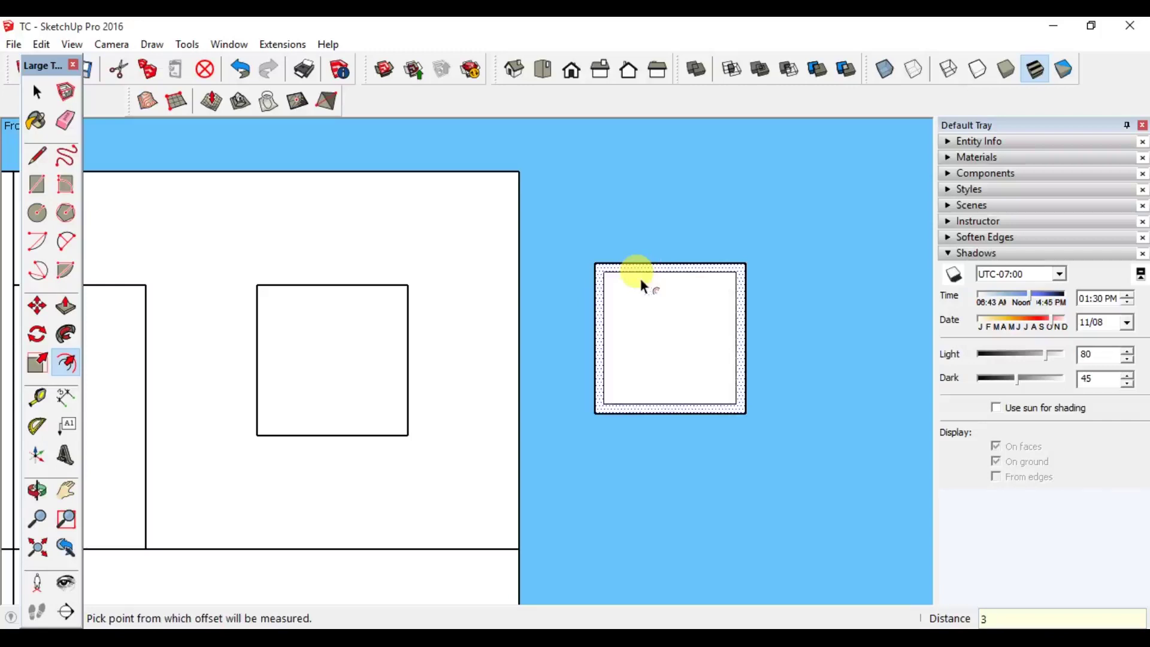
{"action": "key", "text": "space"}
{"action": "scroll", "coordinate": [663, 278], "scroll_direction": "up", "scroll_amount": 2}
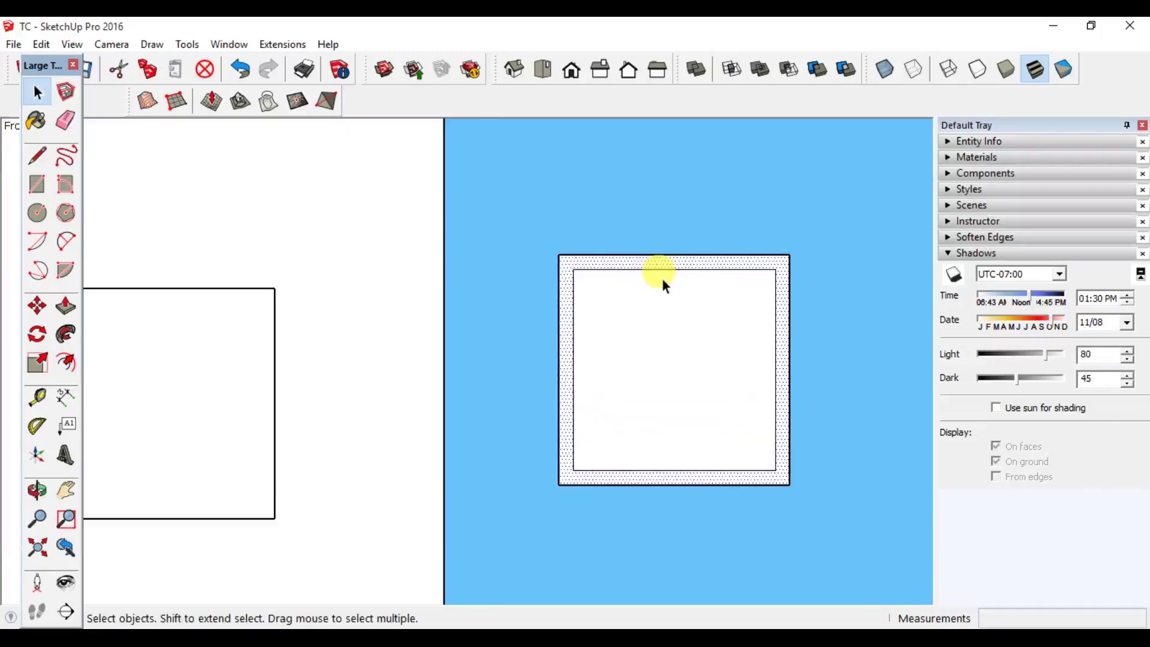
Step: Draw a vertical line from the inner square's top edge to its bottom edge and select it
{"action": "left_click", "coordinate": [835, 327]}
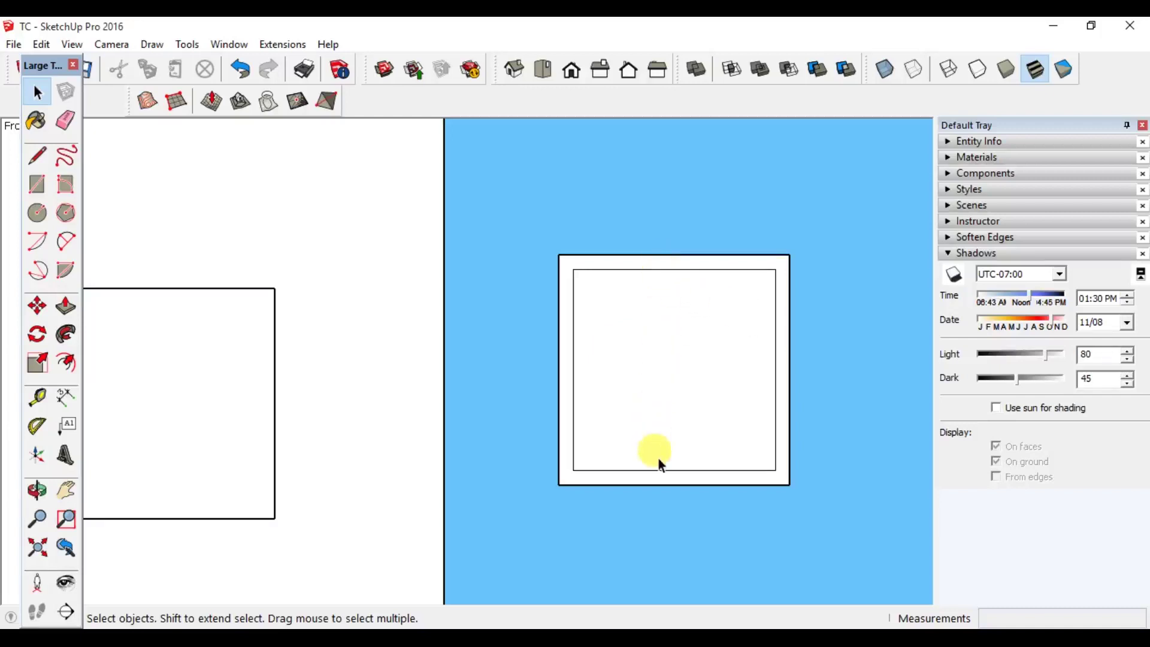
{"action": "key", "text": "l"}
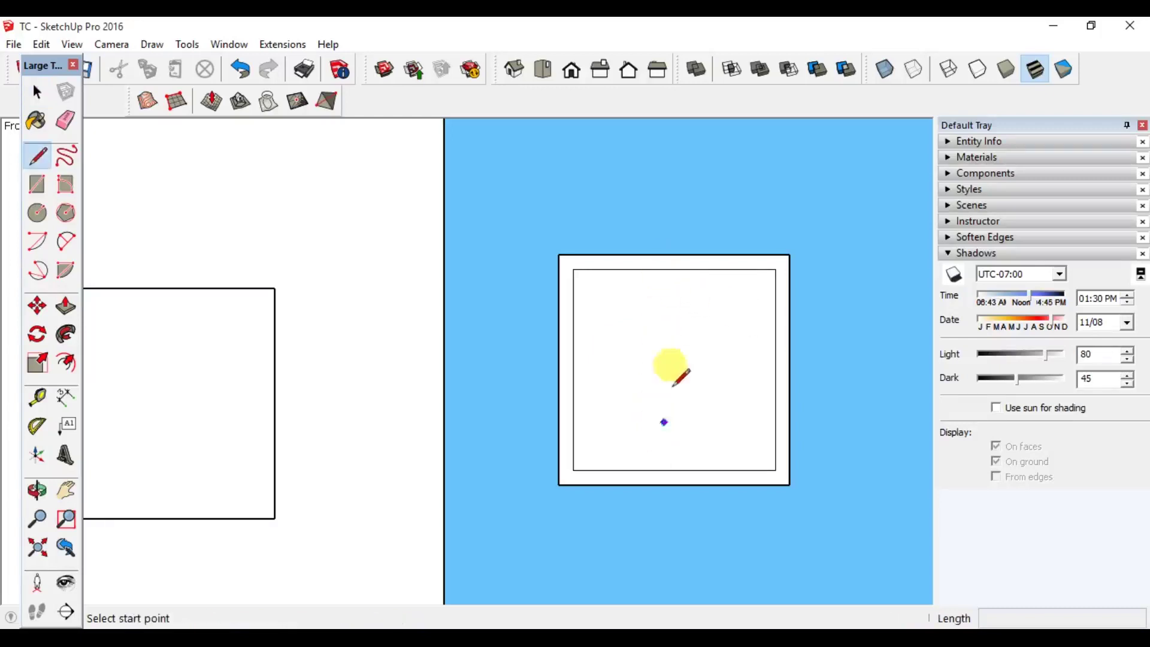
{"action": "left_click", "coordinate": [674, 270]}
{"action": "left_click", "coordinate": [675, 470]}
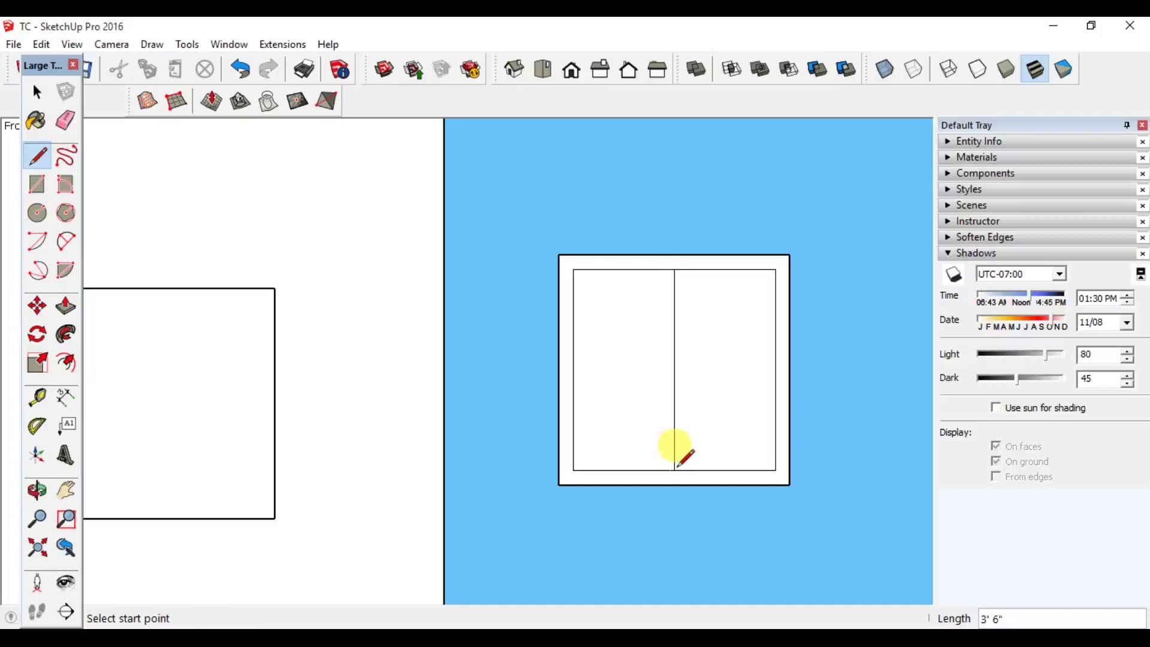
{"action": "key", "text": "space"}
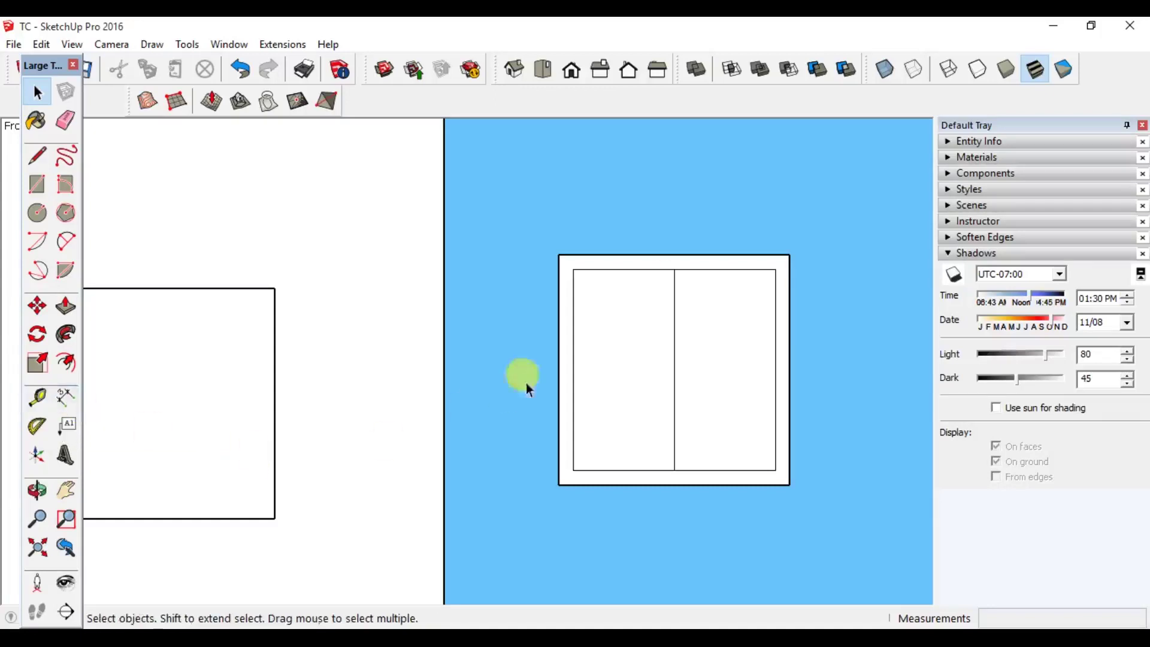
{"action": "left_click", "coordinate": [675, 387]}
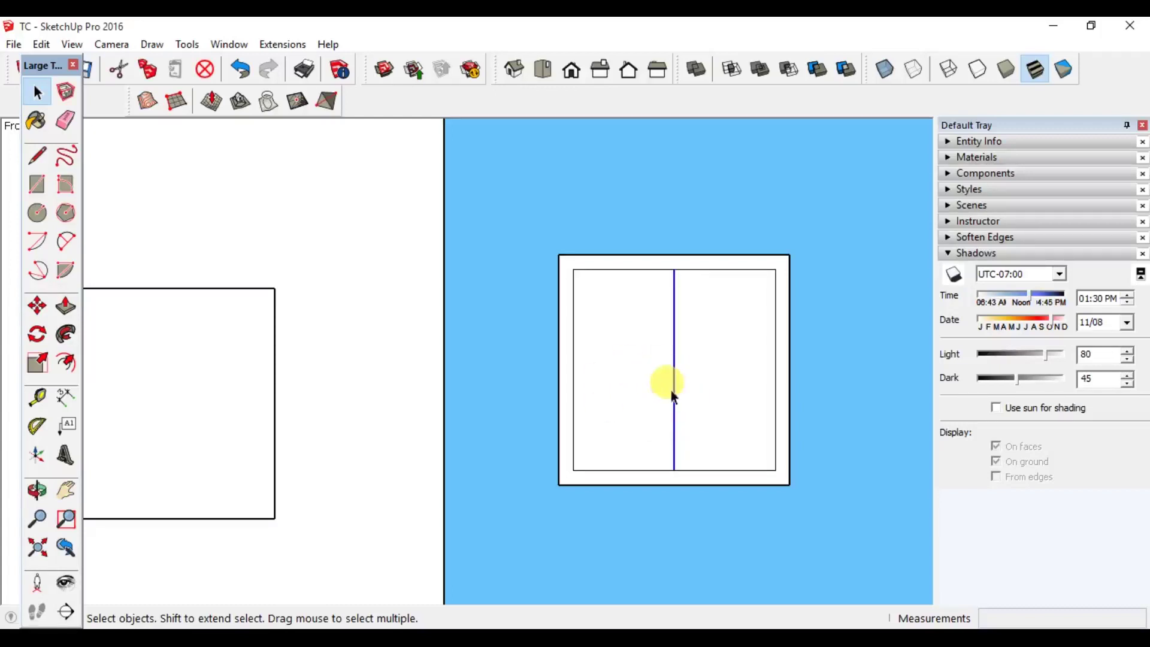
{"action": "left_click", "coordinate": [40, 311]}
Step: Copy the middle line 1.5 to the side
{"action": "left_click", "coordinate": [37, 306]}
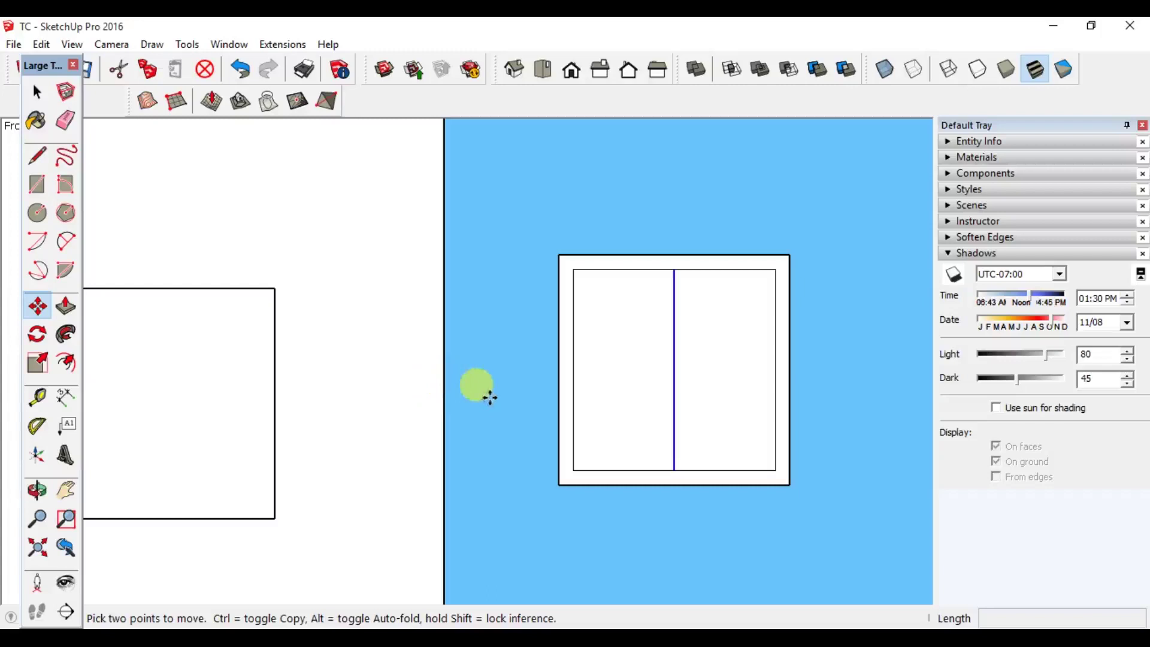
{"action": "left_click", "coordinate": [676, 470]}
{"action": "key", "text": "ctrl"}
{"action": "key", "text": "space"}
{"action": "left_click", "coordinate": [37, 307]}
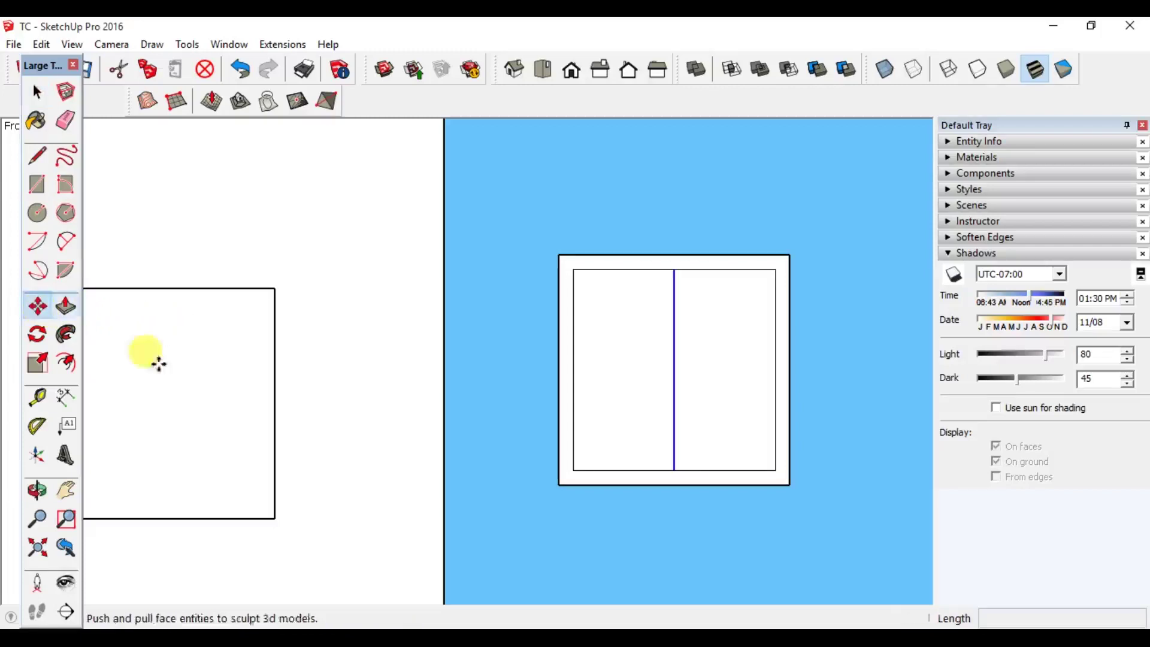
{"action": "left_click", "coordinate": [675, 471]}
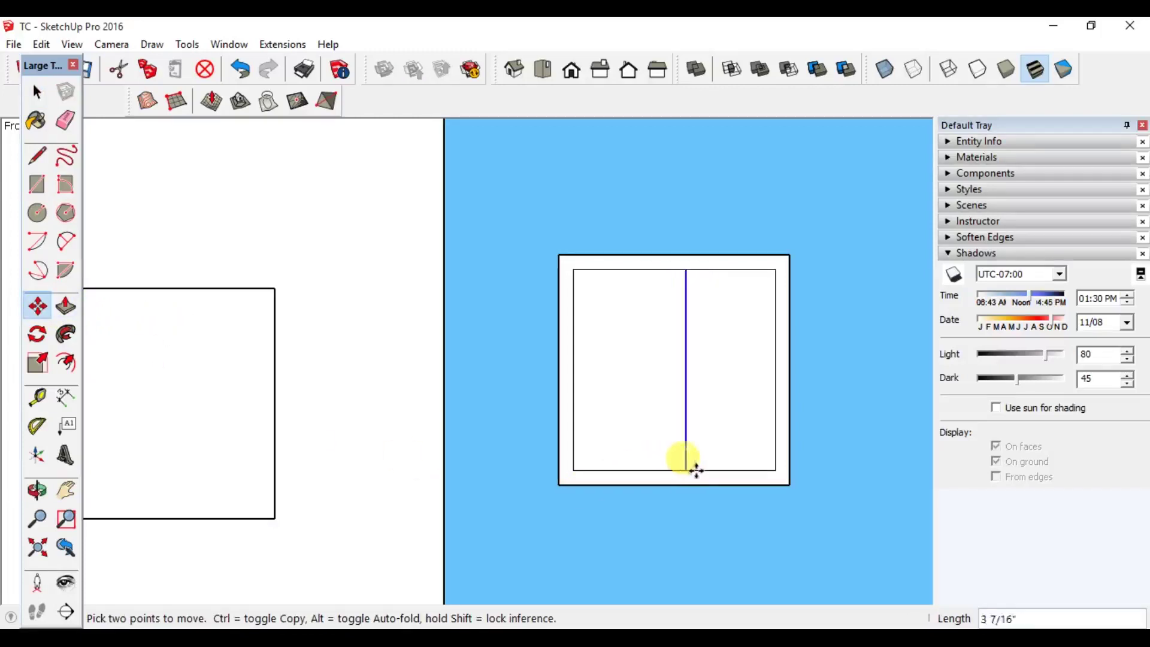
{"action": "key", "text": "ctrl"}
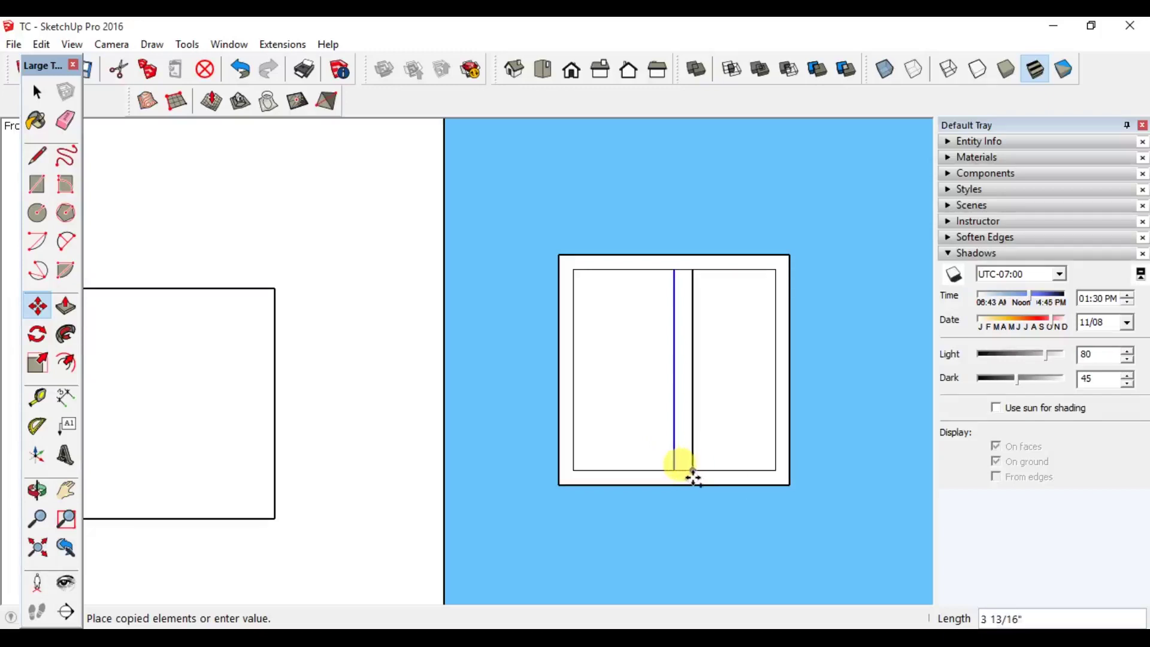
{"action": "type", "text": "1"}
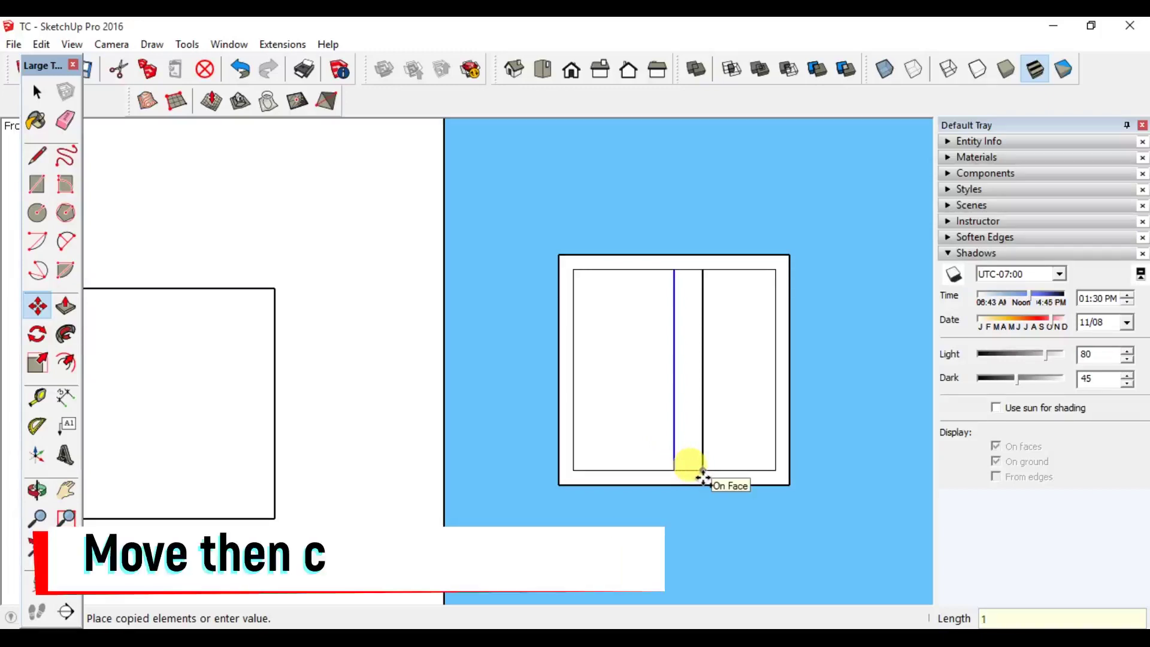
{"action": "type", "text": ".5"}
{"action": "key", "text": "Return"}
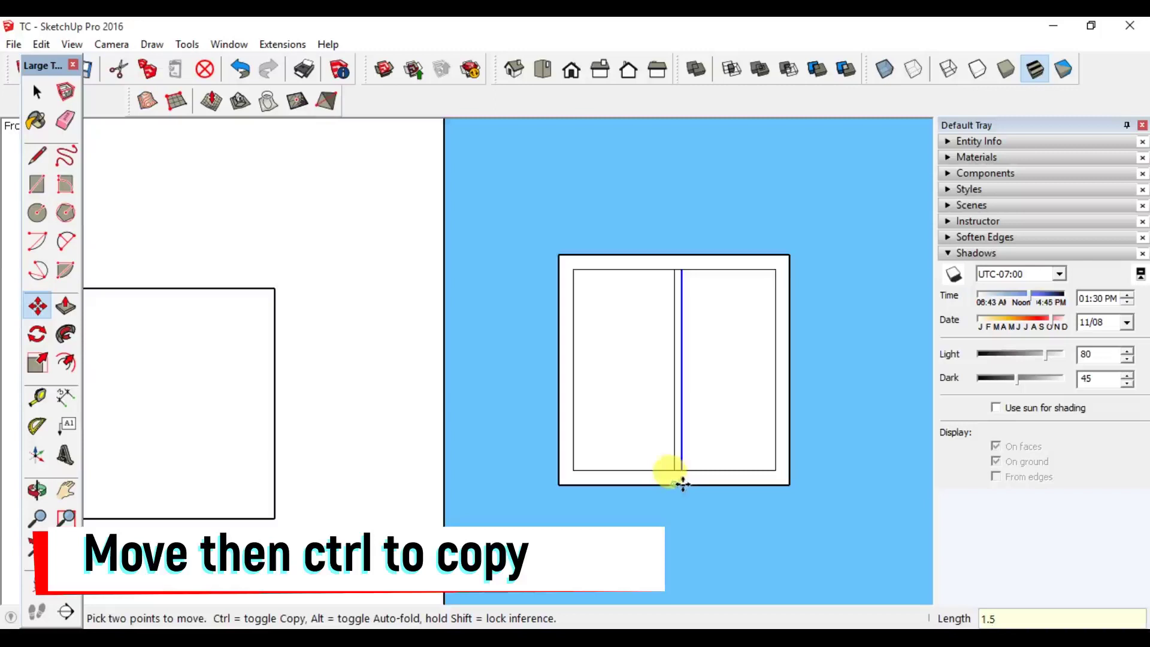
Step: Copy the line again 3 across, forming the mullion strip
{"action": "scroll", "coordinate": [689, 473], "scroll_direction": "up", "scroll_amount": 3}
{"action": "left_click", "coordinate": [676, 462]}
{"action": "key", "text": "ctrl"}
{"action": "type", "text": "3"}
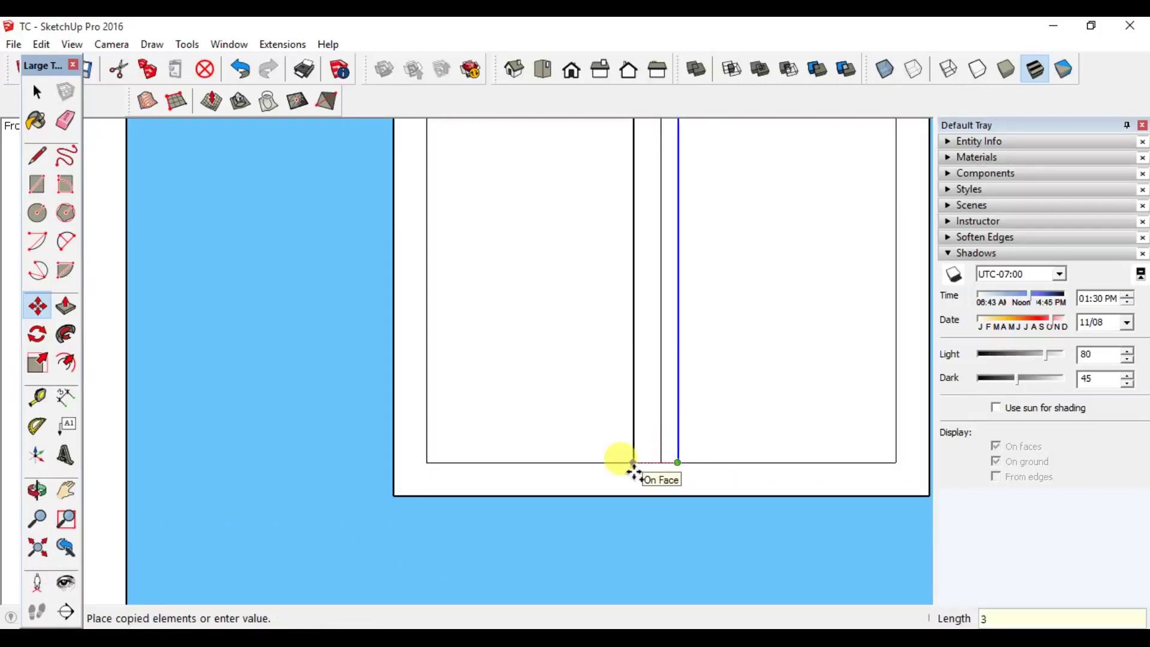
{"action": "key", "text": "Return"}
{"action": "key", "text": "space"}
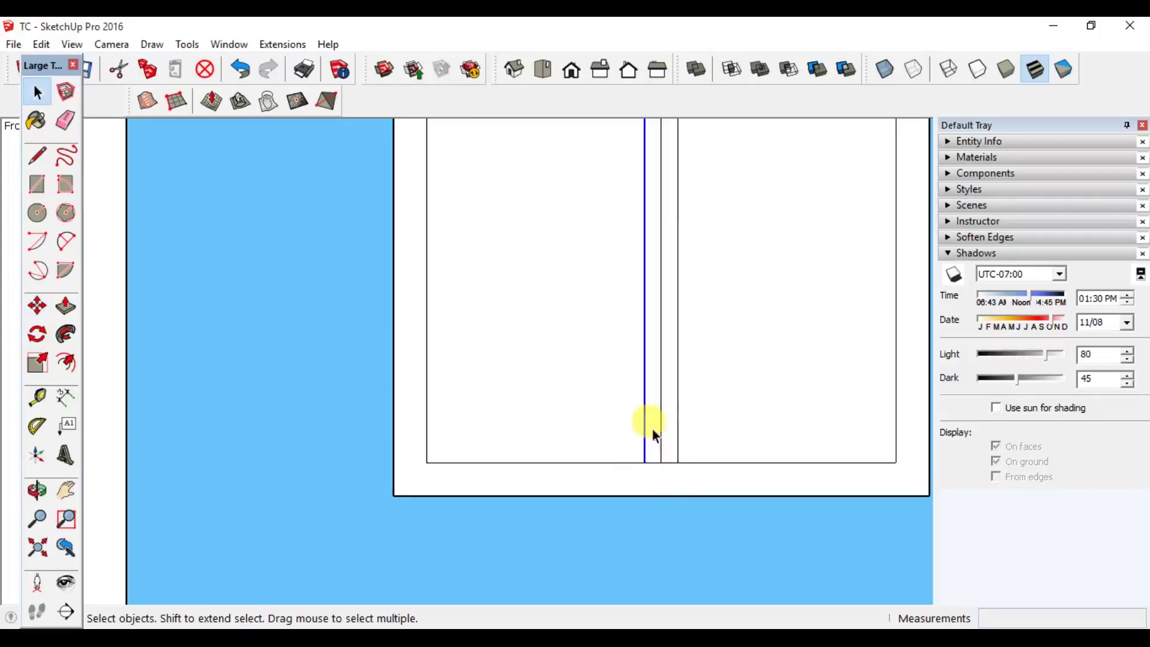
{"action": "left_click", "coordinate": [660, 437]}
{"action": "left_click", "coordinate": [743, 457]}
Step: Erase the strip's short top and bottom edges to leave two separate panes
{"action": "scroll", "coordinate": [662, 419], "scroll_direction": "down", "scroll_amount": 3}
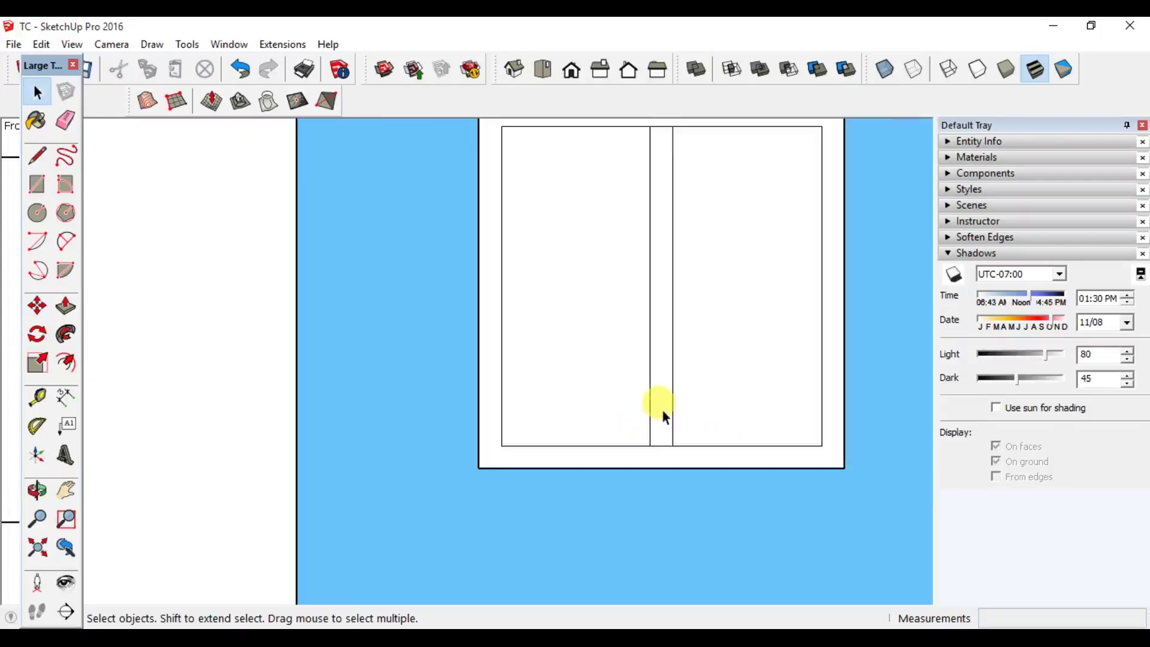
{"action": "key", "text": "e"}
{"action": "scroll", "coordinate": [666, 433], "scroll_direction": "up", "scroll_amount": 2}
{"action": "left_click", "coordinate": [664, 423]}
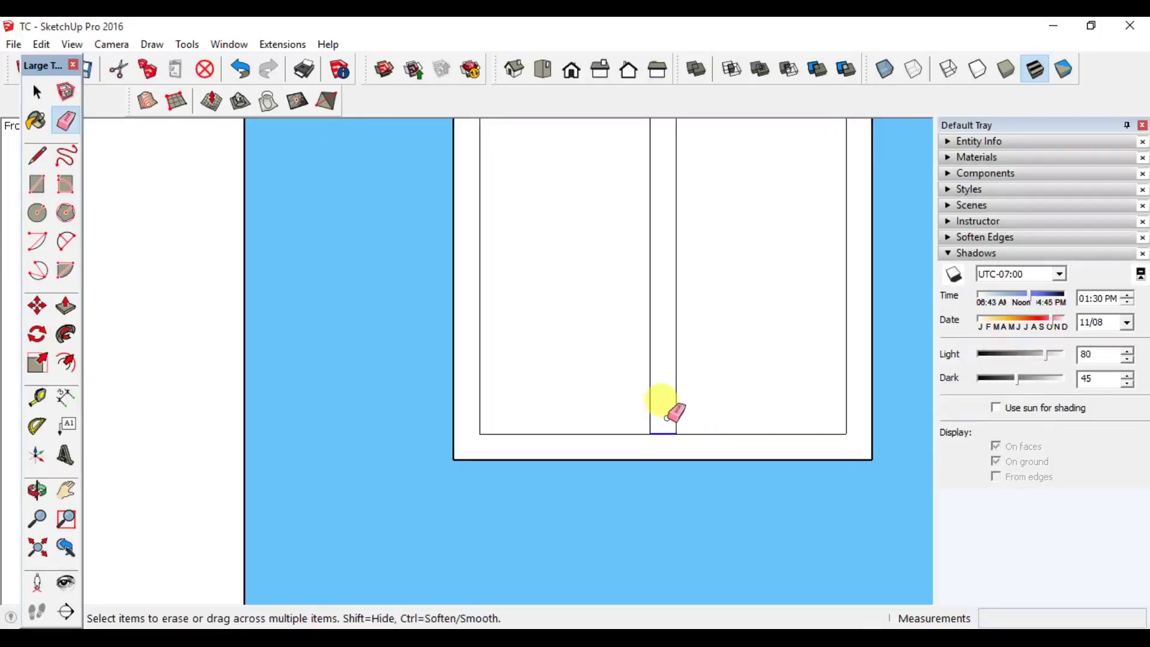
{"action": "scroll", "coordinate": [668, 417], "scroll_direction": "down", "scroll_amount": 3}
{"action": "scroll", "coordinate": [671, 237], "scroll_direction": "up", "scroll_amount": 2}
{"action": "left_click", "coordinate": [664, 211]}
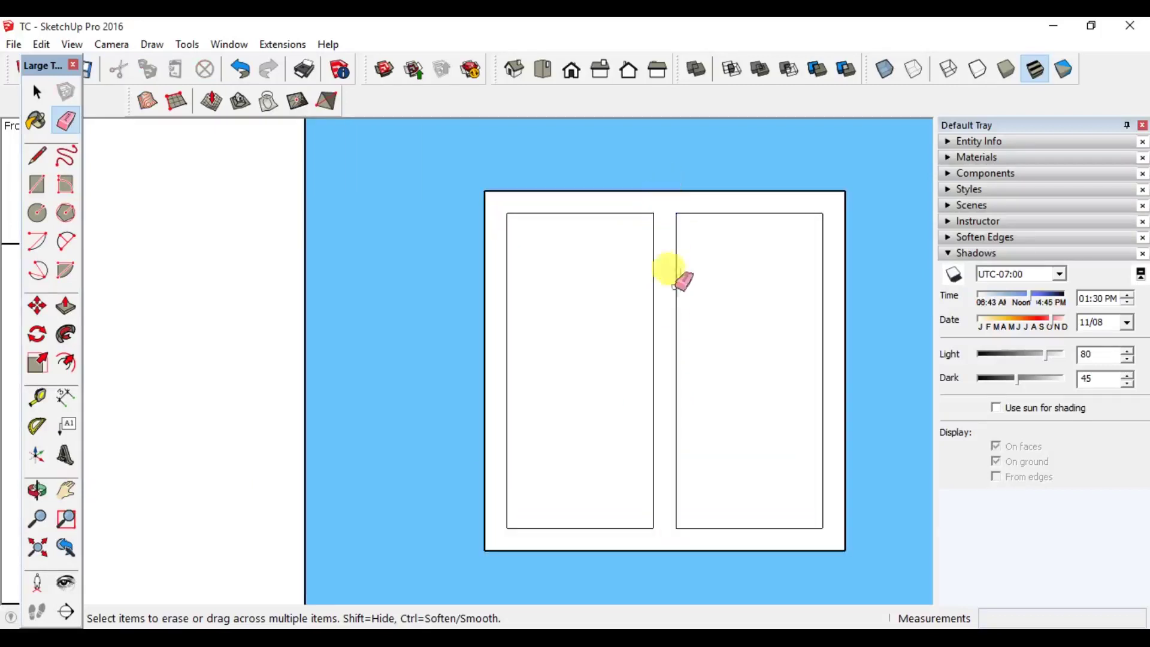
{"action": "scroll", "coordinate": [683, 299], "scroll_direction": "down", "scroll_amount": 2}
{"action": "key", "text": "space"}
{"action": "scroll", "coordinate": [697, 344], "scroll_direction": "down", "scroll_amount": 2}
{"action": "left_click", "coordinate": [658, 360]}
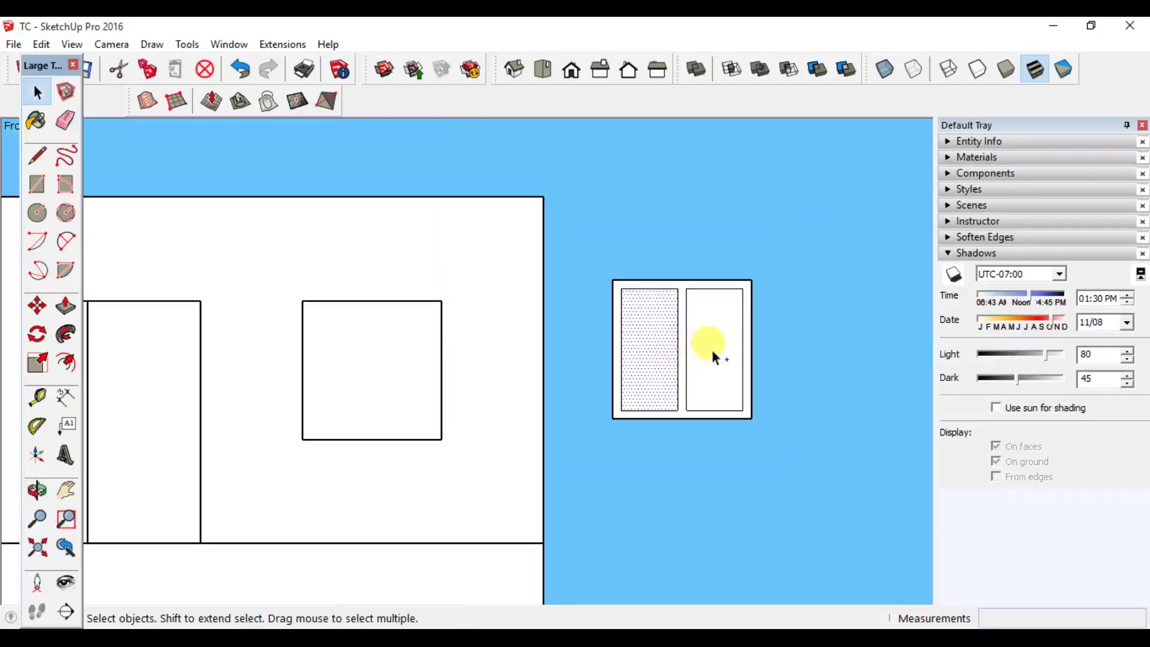
Step: Copy both glass panes to the right of the window frame
{"action": "left_click", "coordinate": [712, 350], "text": "shift"}
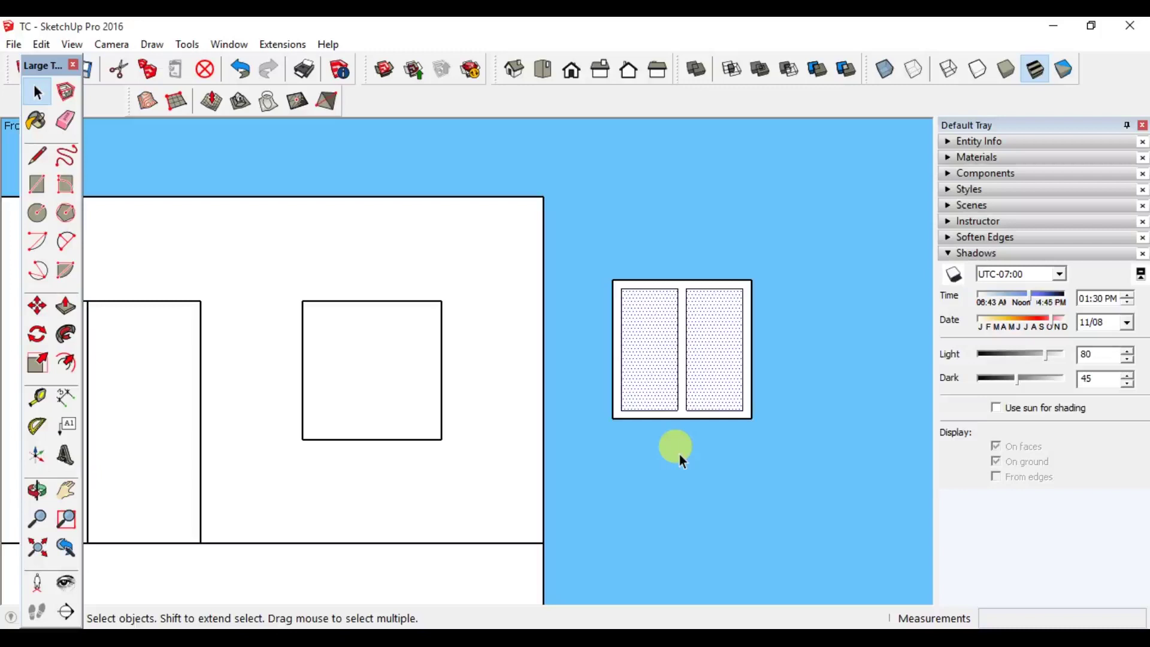
{"action": "key", "text": "m"}
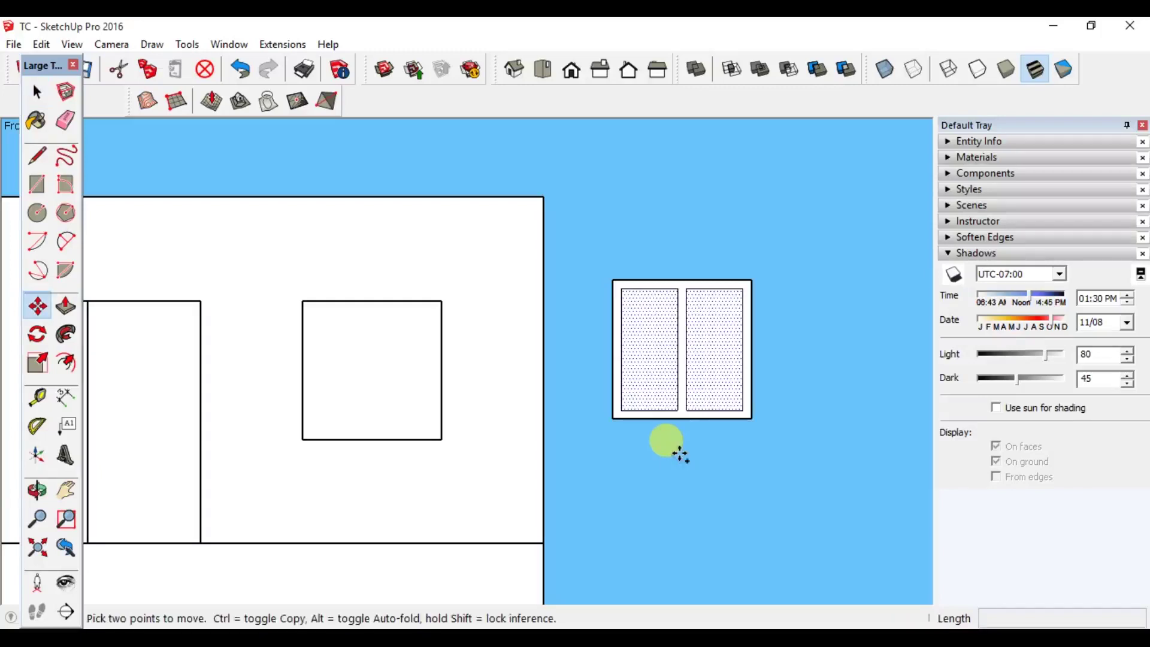
{"action": "key", "text": "ctrl"}
{"action": "left_click_drag", "start_coordinate": [700, 375], "coordinate": [856, 372]}
{"action": "key", "text": "space"}
Step: Delete the faces of both original panes, leaving an open frame with its mullion
{"action": "left_click", "coordinate": [725, 372]}
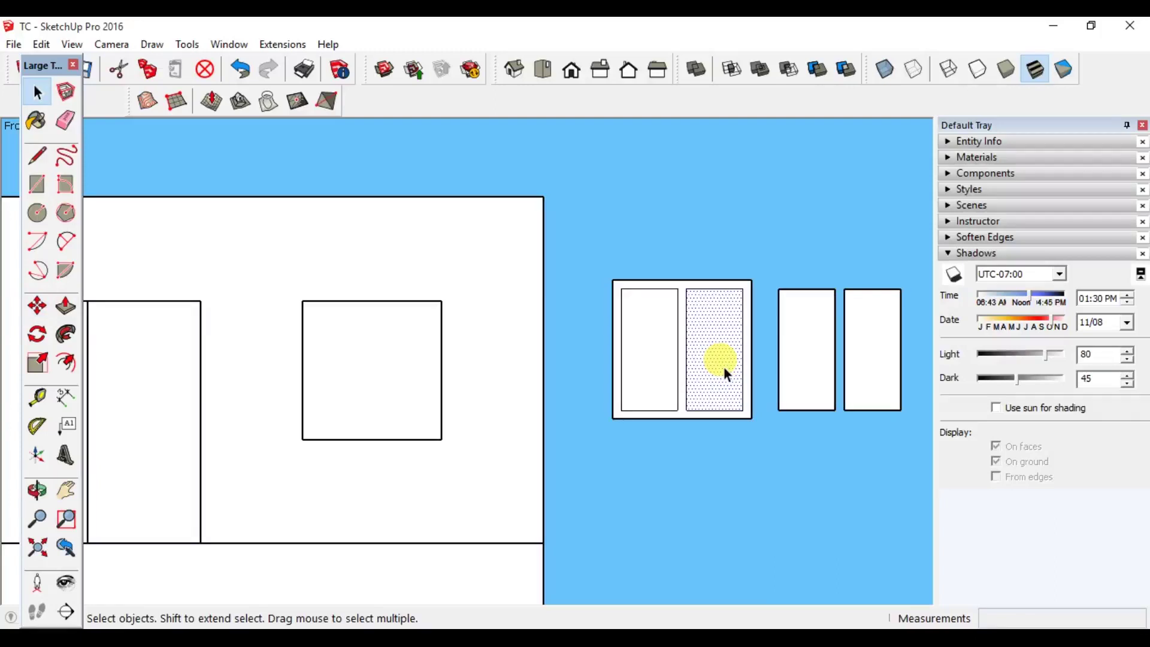
{"action": "key", "text": "Delete"}
{"action": "left_click", "coordinate": [654, 368]}
{"action": "key", "text": "Delete"}
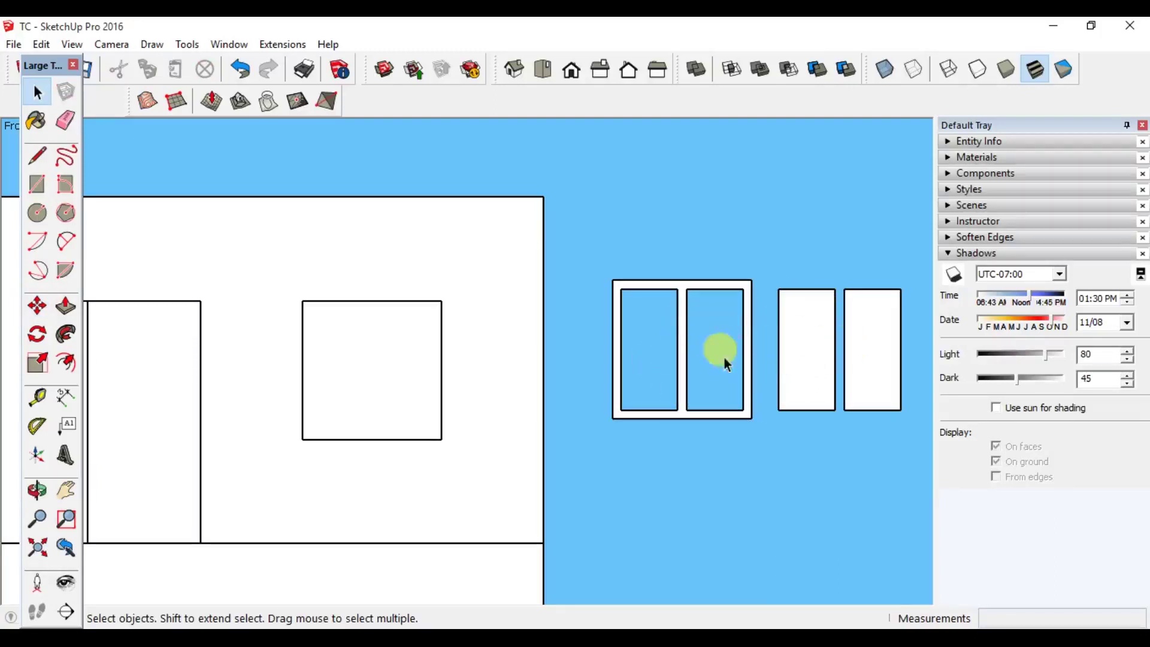
Step: Switch to the Iso view and zoom in on the loose window frame
{"action": "scroll", "coordinate": [716, 356], "scroll_direction": "down", "scroll_amount": 3}
{"action": "middle_click_drag", "start_coordinate": [709, 347], "coordinate": [778, 397]}
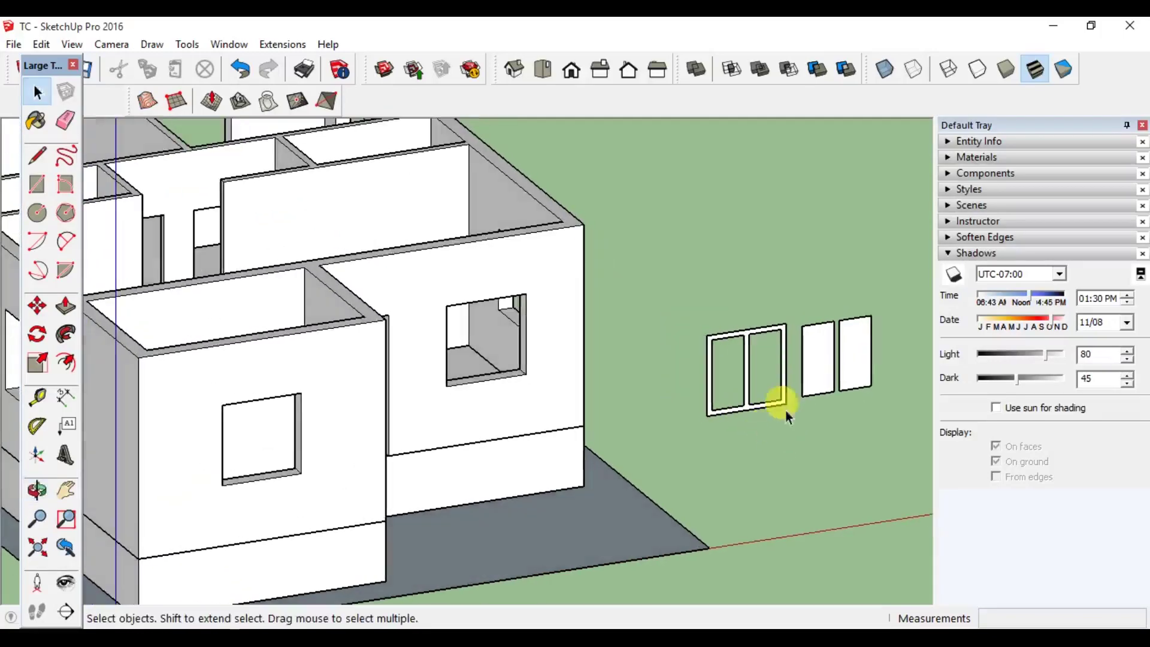
{"action": "left_click", "coordinate": [513, 70]}
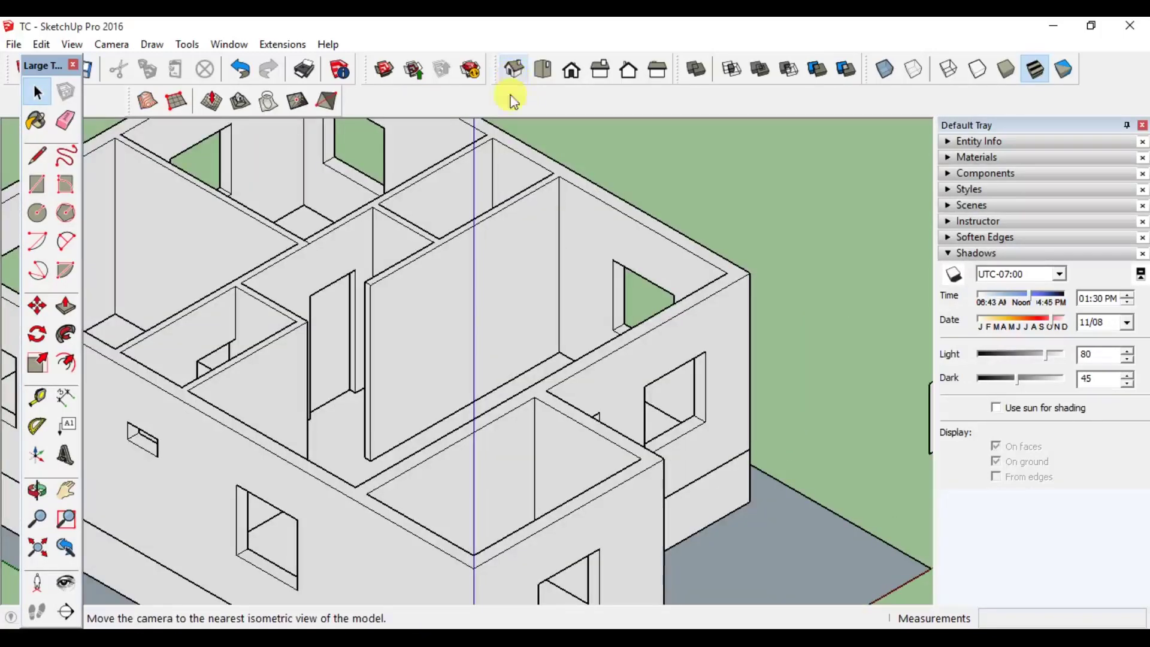
{"action": "scroll", "coordinate": [681, 334], "scroll_direction": "down", "scroll_amount": 2}
{"action": "middle_click_drag", "start_coordinate": [713, 429], "coordinate": [513, 334], "text": "shift"}
{"action": "scroll", "coordinate": [647, 308], "scroll_direction": "up", "scroll_amount": 4}
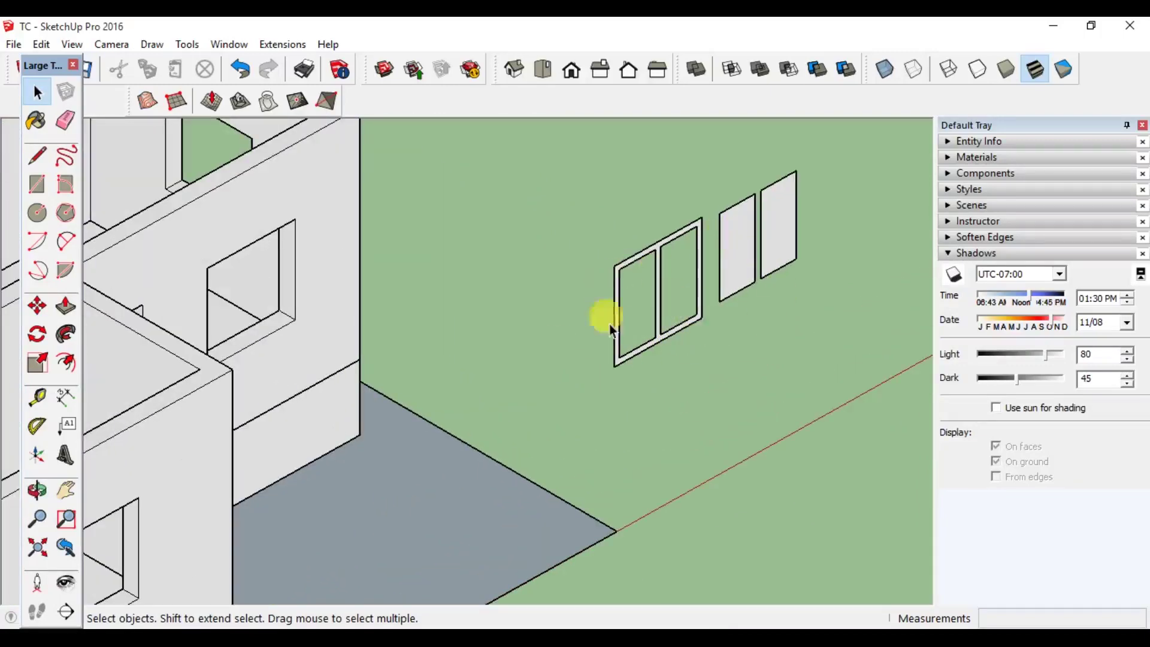
{"action": "scroll", "coordinate": [634, 312], "scroll_direction": "up", "scroll_amount": 2}
Step: Push/Pull the window frame face to 3 inches thick
{"action": "key", "text": "p"}
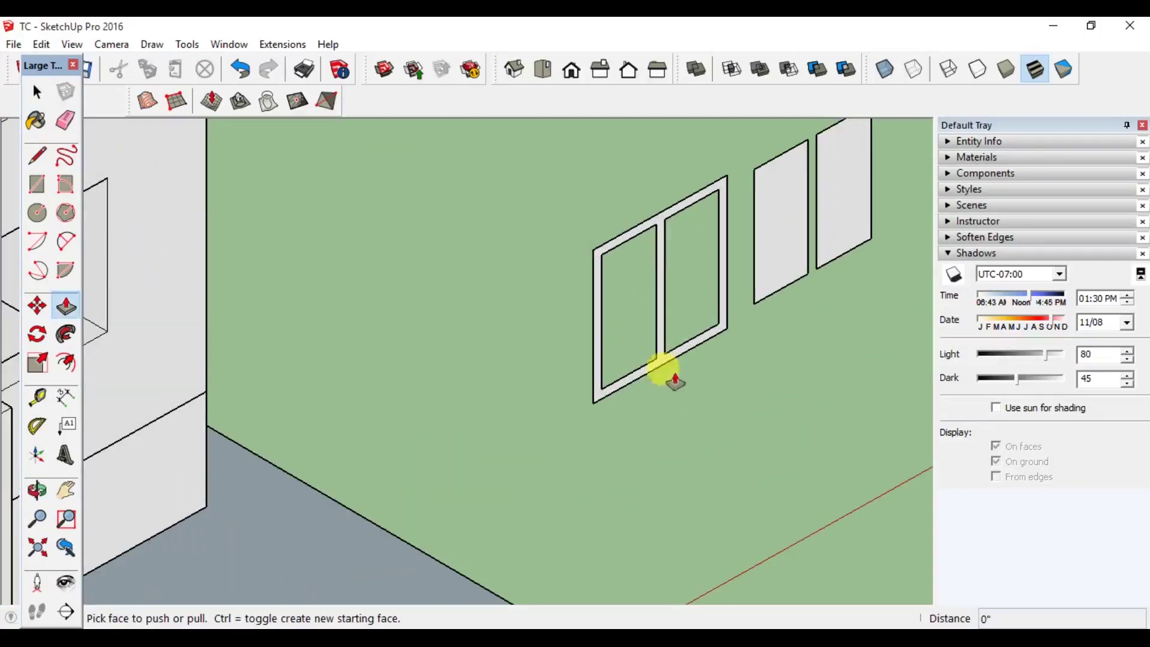
{"action": "left_click", "coordinate": [664, 371]}
{"action": "left_click", "coordinate": [663, 371]}
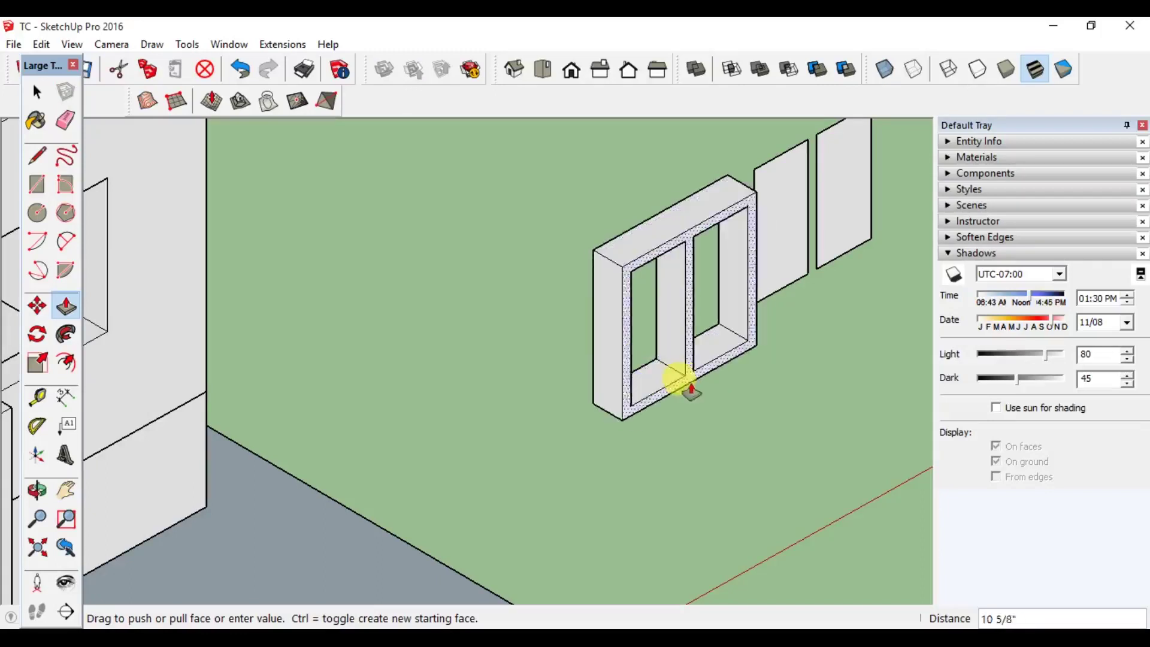
{"action": "type", "text": "3"}
{"action": "key", "text": "Return"}
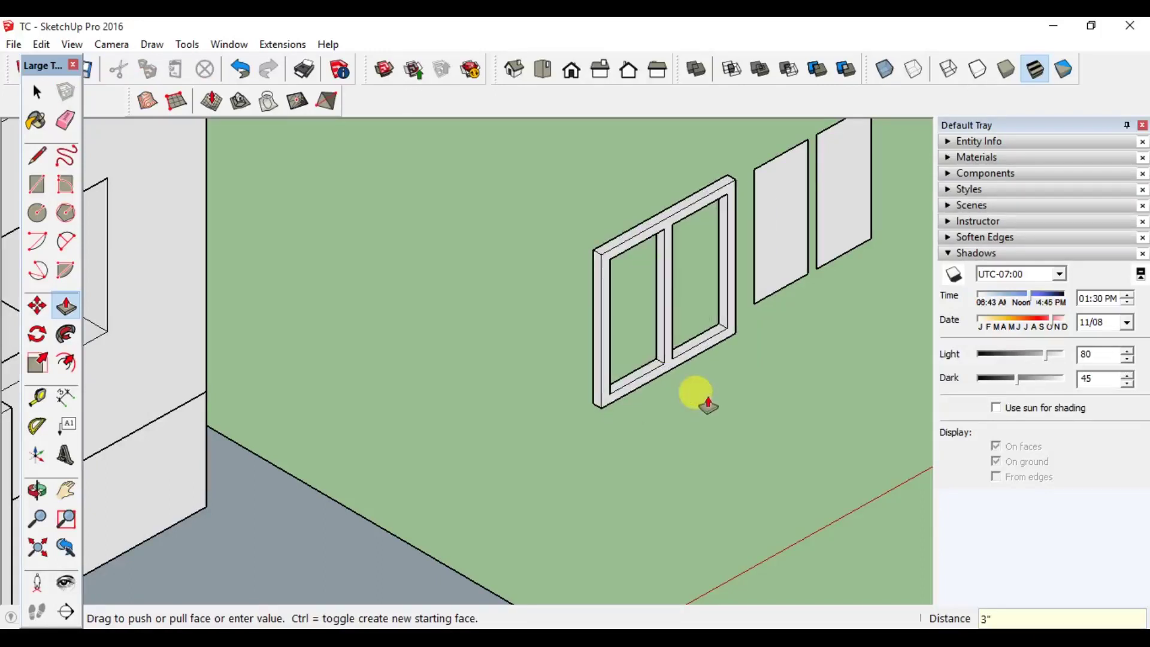
{"action": "key", "text": "space"}
Step: Extrude each of the two glass panels to 1 inch thick
{"action": "scroll", "coordinate": [786, 264], "scroll_direction": "up", "scroll_amount": 3}
{"action": "scroll", "coordinate": [785, 264], "scroll_direction": "down", "scroll_amount": 2}
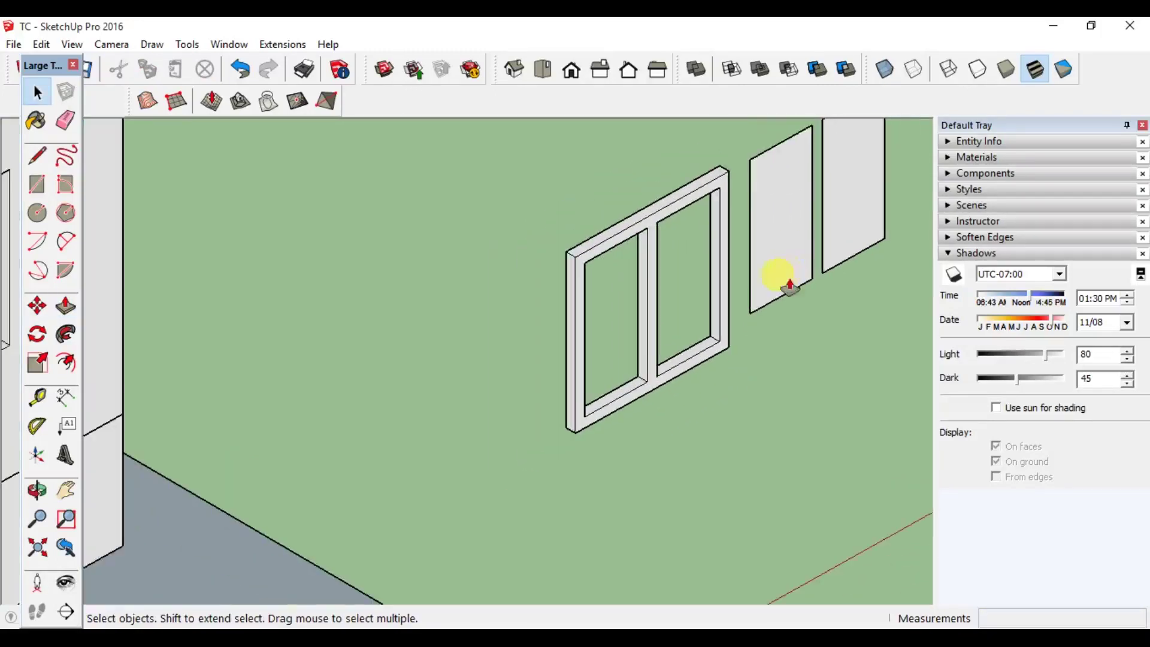
{"action": "key", "text": "p"}
{"action": "left_click", "coordinate": [787, 266]}
{"action": "type", "text": "1"}
{"action": "key", "text": "Return"}
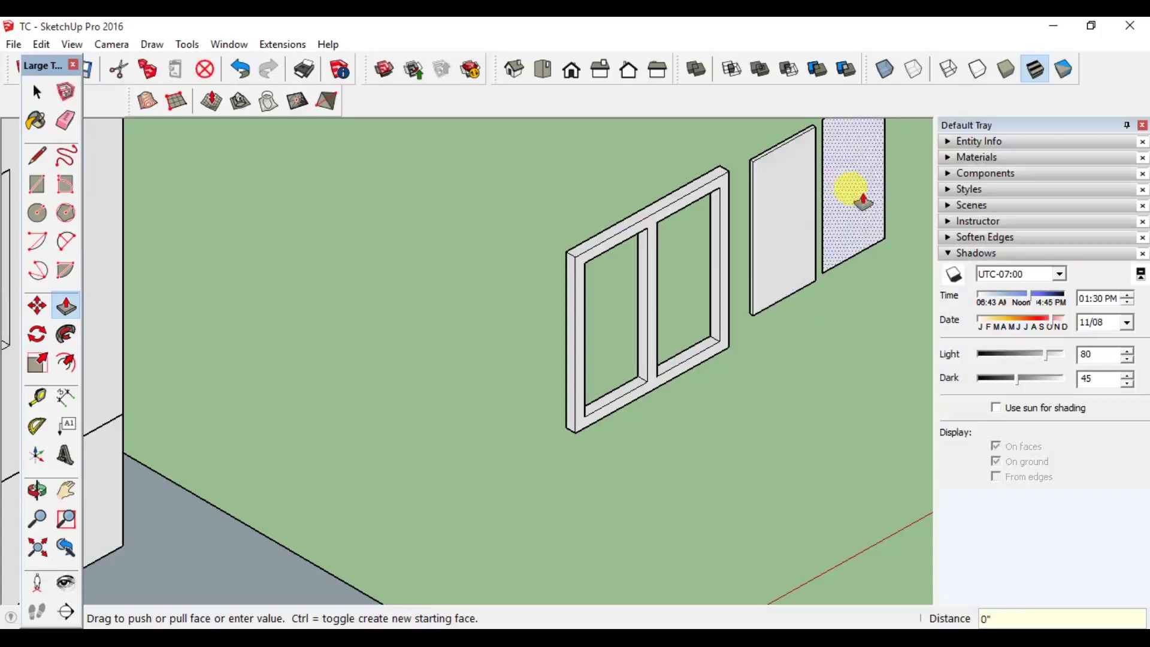
{"action": "left_click", "coordinate": [847, 192]}
{"action": "key", "text": "Return"}
{"action": "key", "text": "space"}
Step: Make the whole window frame into a group
{"action": "scroll", "coordinate": [826, 289], "scroll_direction": "down", "scroll_amount": 2}
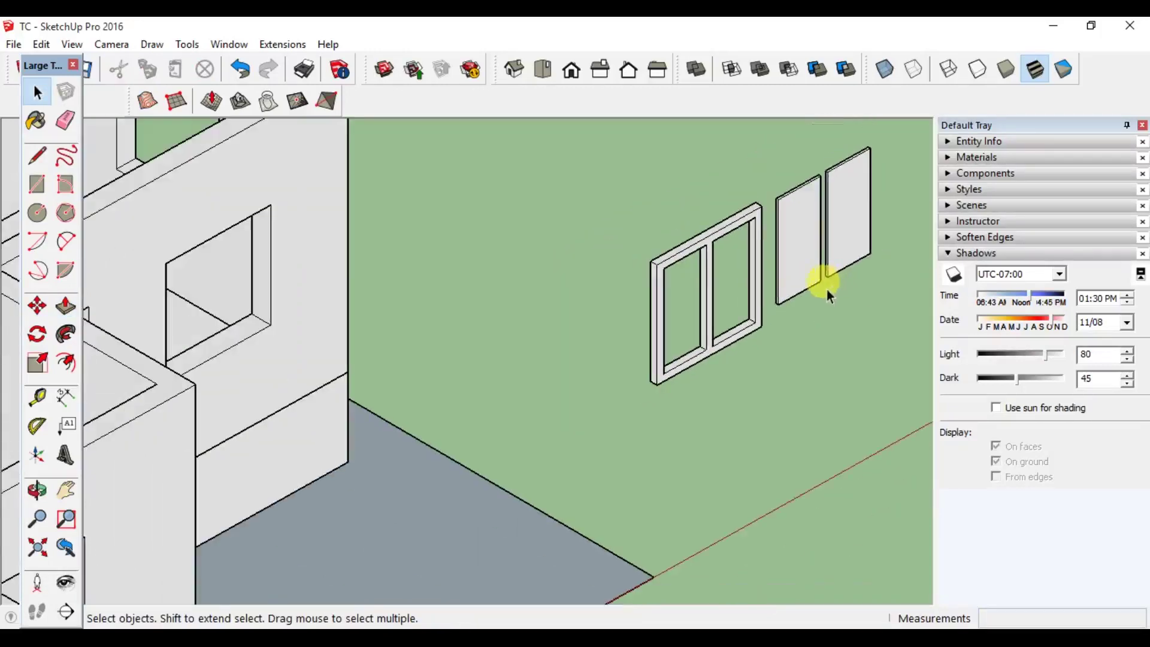
{"action": "middle_click_drag", "start_coordinate": [747, 289], "coordinate": [683, 387]}
{"action": "scroll", "coordinate": [689, 398], "scroll_direction": "up", "scroll_amount": 2}
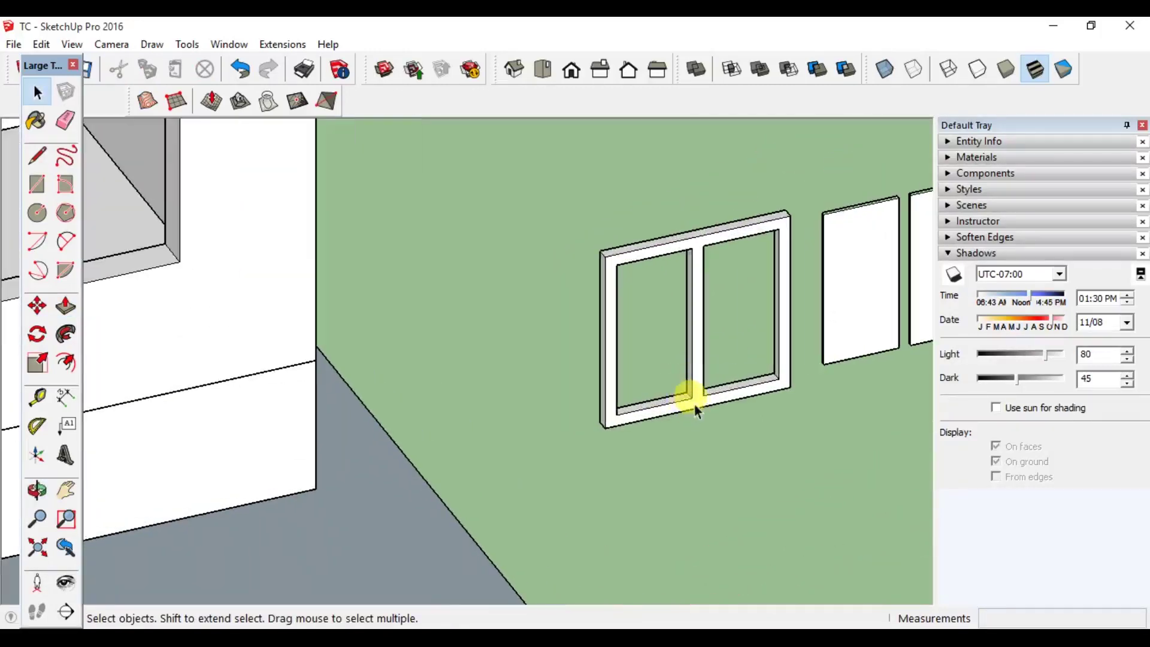
{"action": "triple_click", "coordinate": [696, 407]}
{"action": "right_click", "coordinate": [692, 400]}
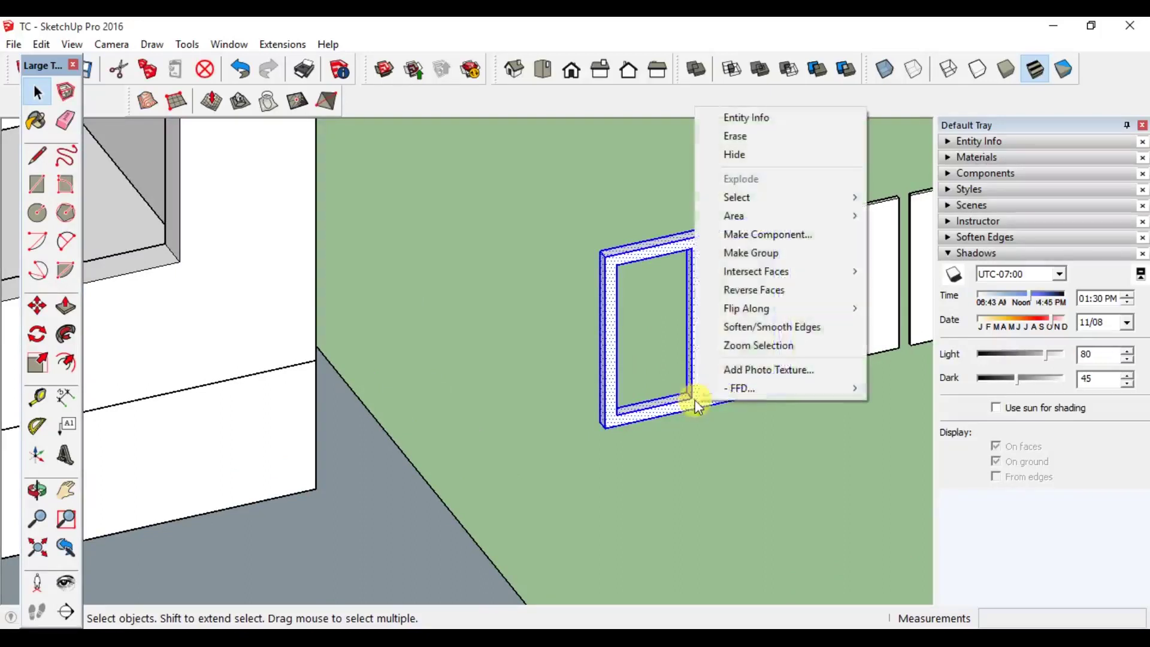
{"action": "left_click", "coordinate": [732, 257]}
Step: Make each of the two glass panels its own group
{"action": "triple_click", "coordinate": [852, 270]}
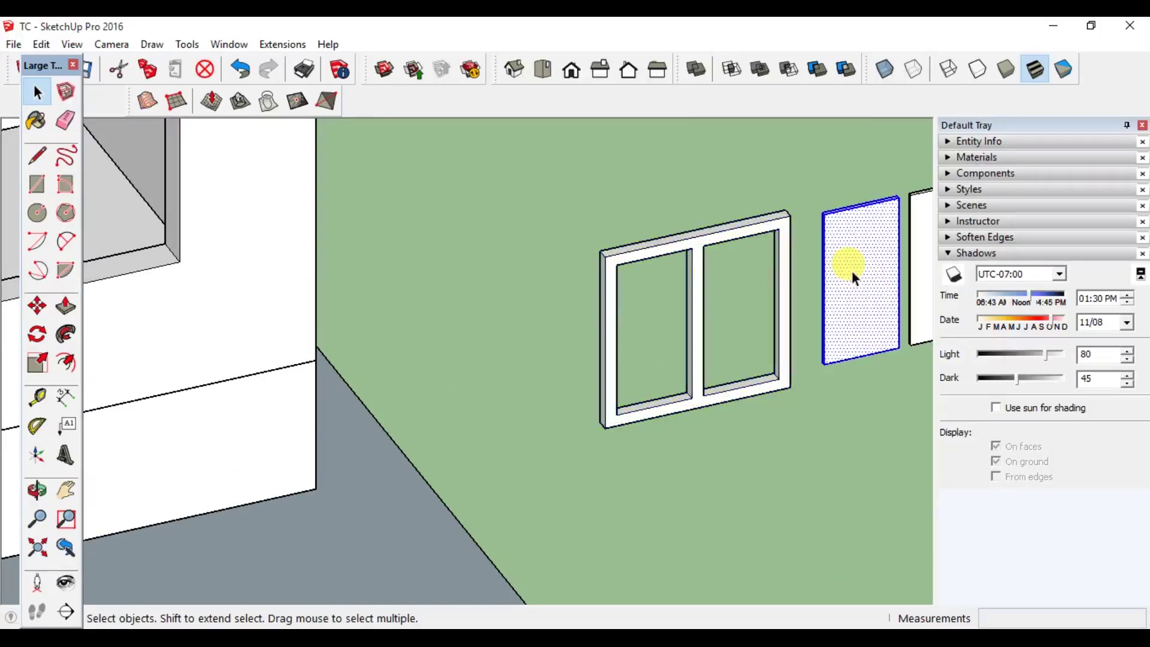
{"action": "right_click", "coordinate": [850, 271]}
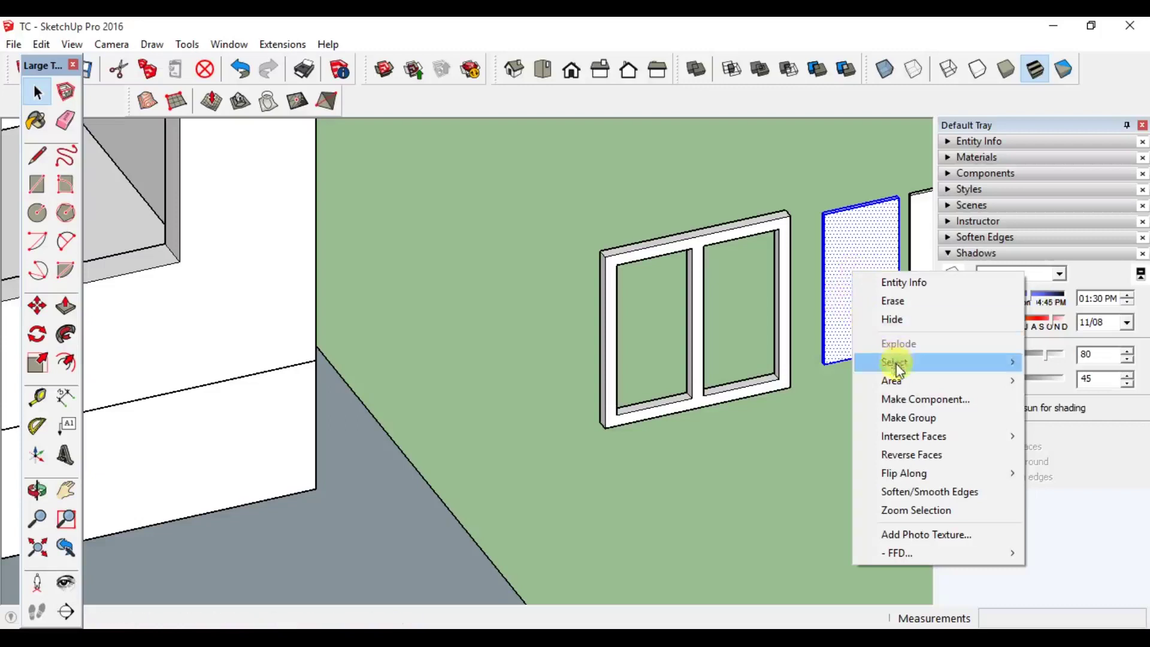
{"action": "left_click", "coordinate": [901, 419]}
{"action": "middle_click_drag", "start_coordinate": [801, 419], "coordinate": [604, 411], "text": "shift"}
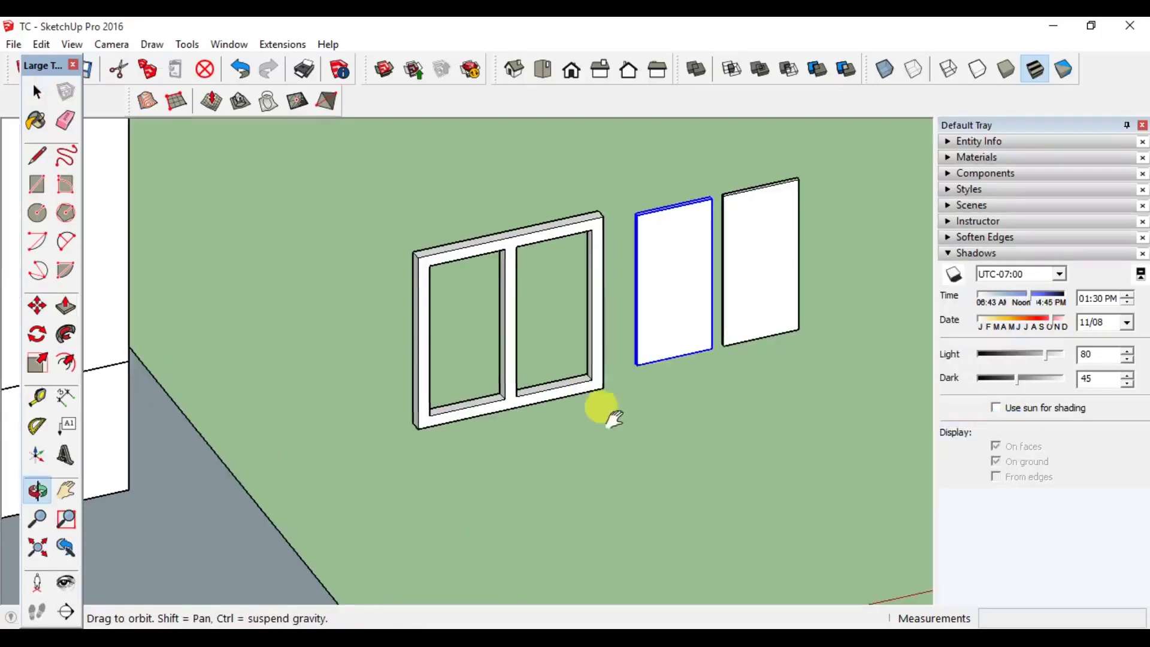
{"action": "left_click", "coordinate": [741, 303]}
{"action": "right_click", "coordinate": [742, 303]}
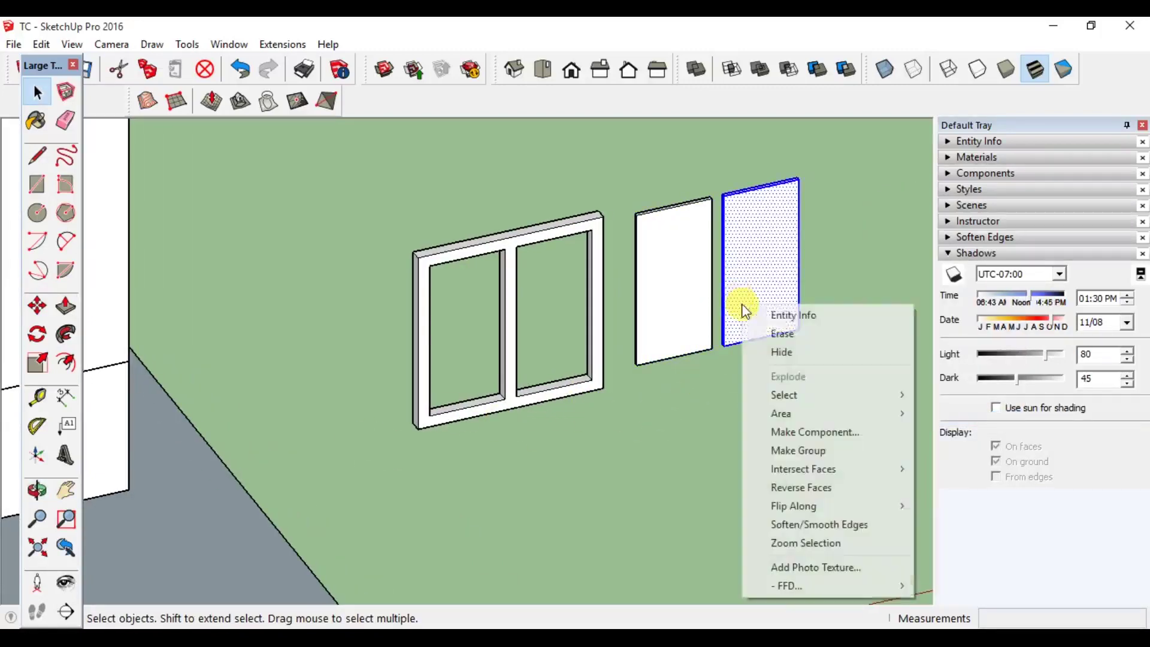
{"action": "left_click", "coordinate": [800, 451]}
Step: Select both grouped glass panels together
{"action": "left_click", "coordinate": [773, 387]}
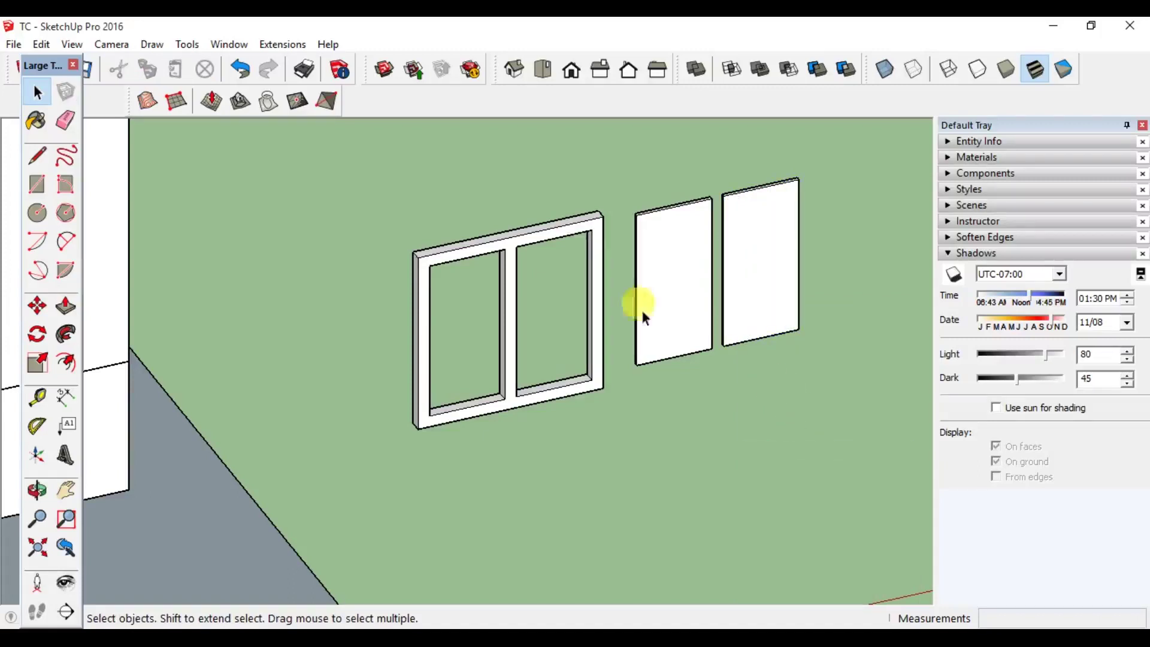
{"action": "left_click_drag", "start_coordinate": [774, 372], "coordinate": [663, 306]}
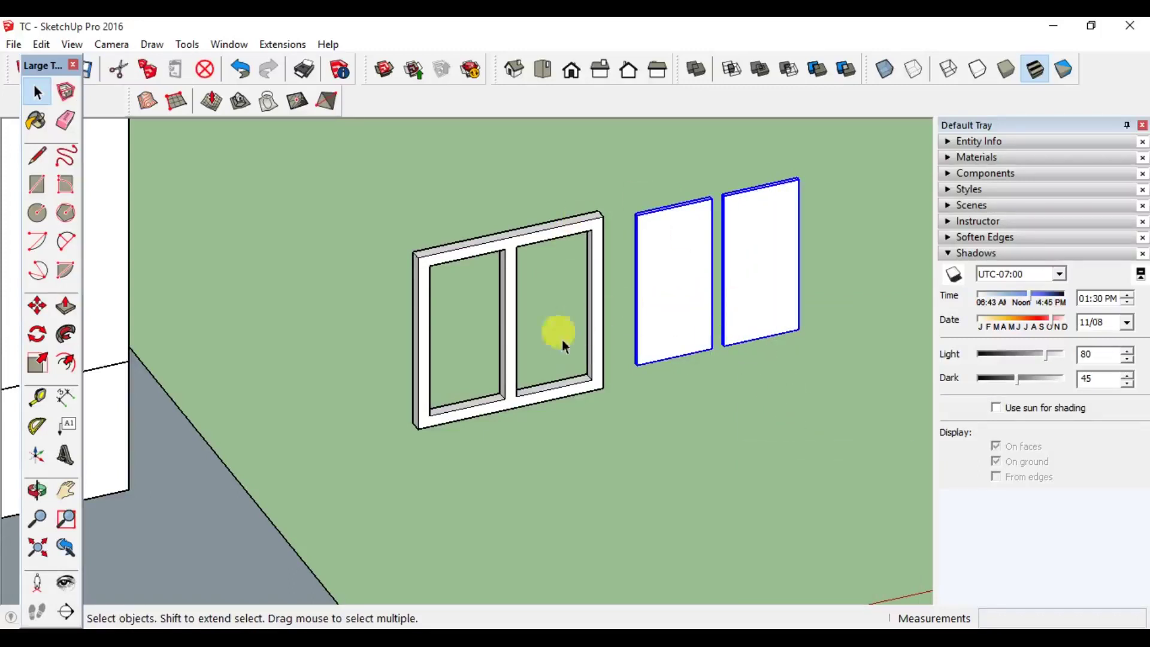
{"action": "middle_click_drag", "start_coordinate": [502, 392], "coordinate": [566, 436]}
Step: Start moving both panels from a panel's lower corner
{"action": "scroll", "coordinate": [506, 405], "scroll_direction": "up", "scroll_amount": 4}
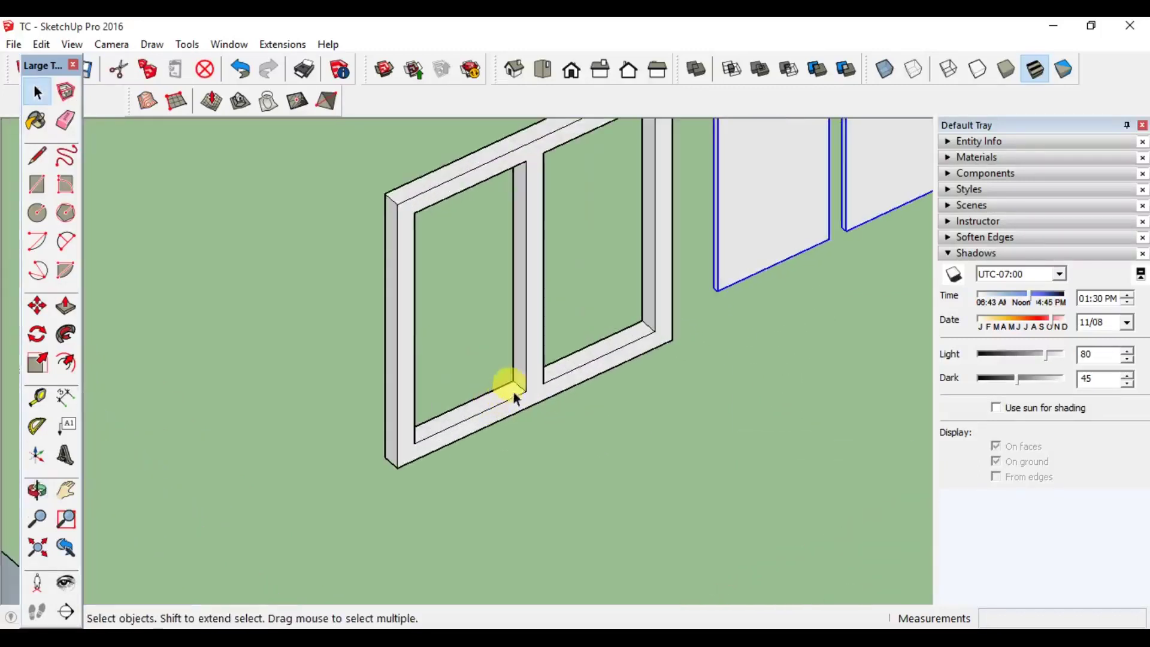
{"action": "key", "text": "m"}
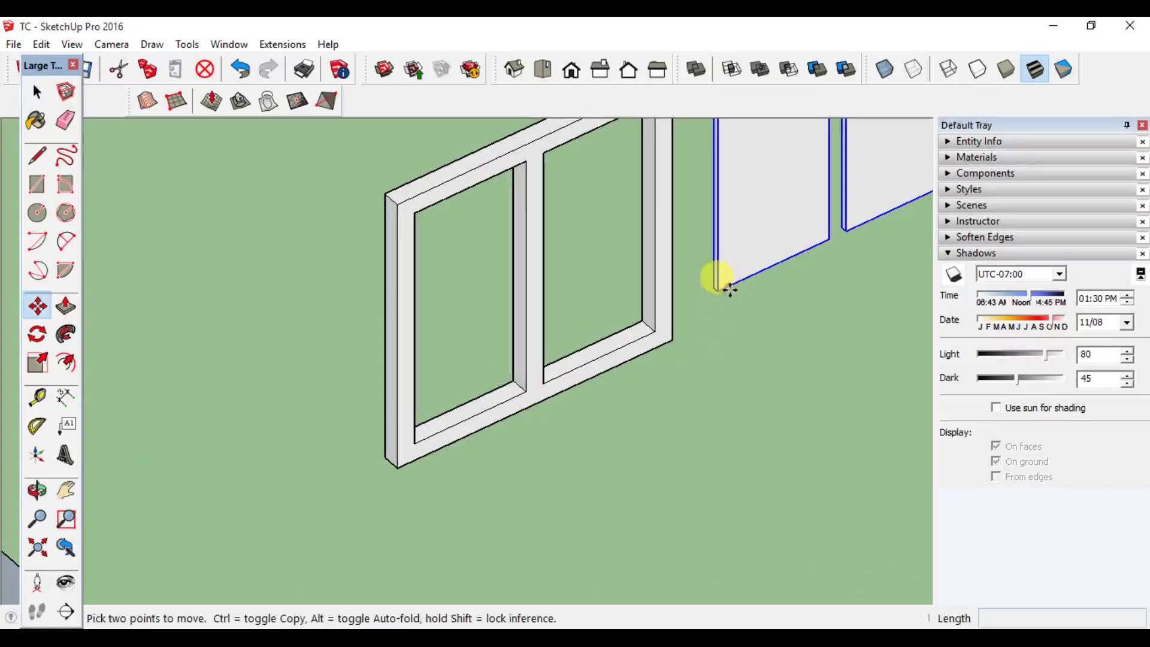
{"action": "scroll", "coordinate": [713, 288], "scroll_direction": "up", "scroll_amount": 4}
{"action": "left_click", "coordinate": [715, 272]}
{"action": "scroll", "coordinate": [644, 324], "scroll_direction": "down", "scroll_amount": 8}
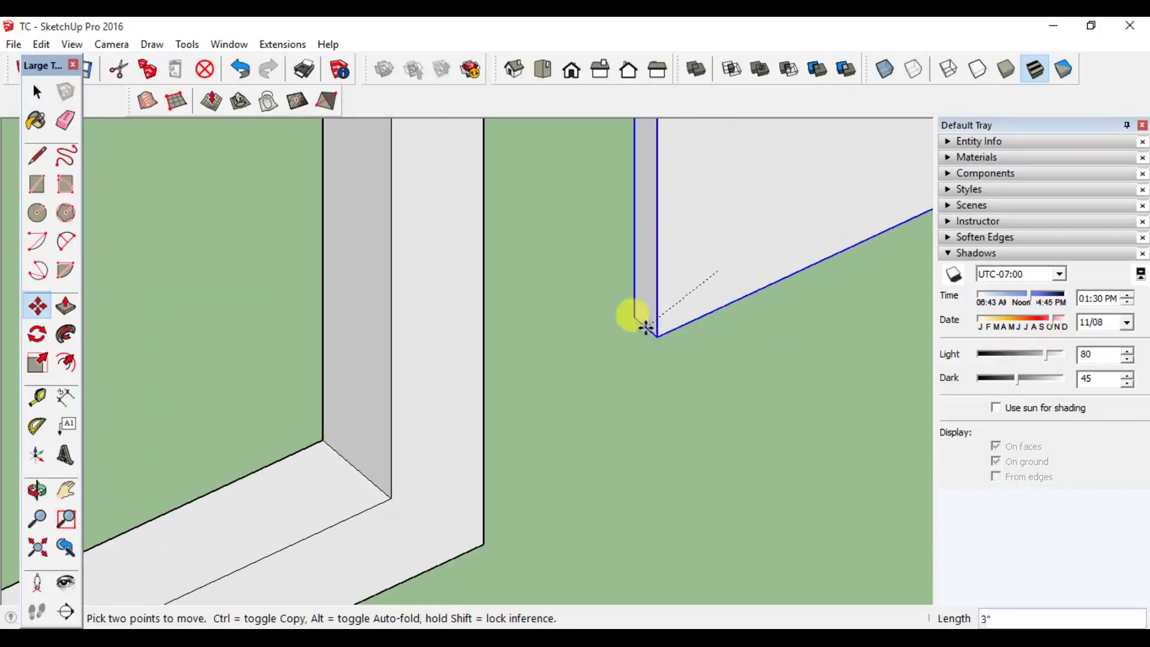
{"action": "scroll", "coordinate": [516, 398], "scroll_direction": "up", "scroll_amount": 4}
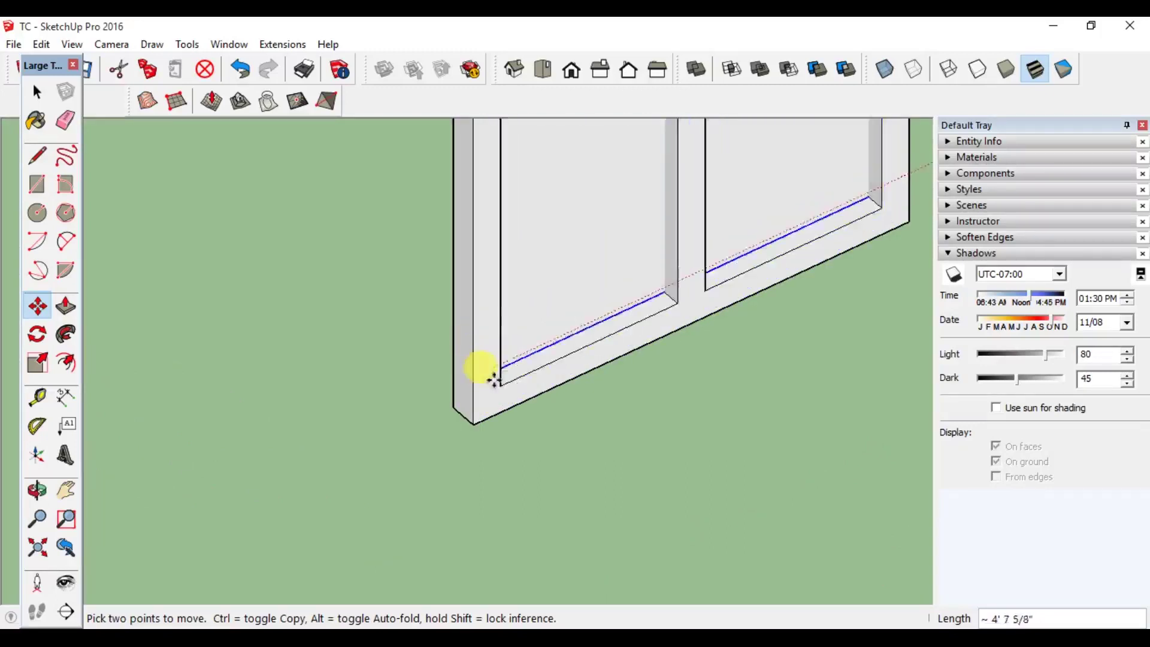
{"action": "scroll", "coordinate": [488, 378], "scroll_direction": "up", "scroll_amount": 3}
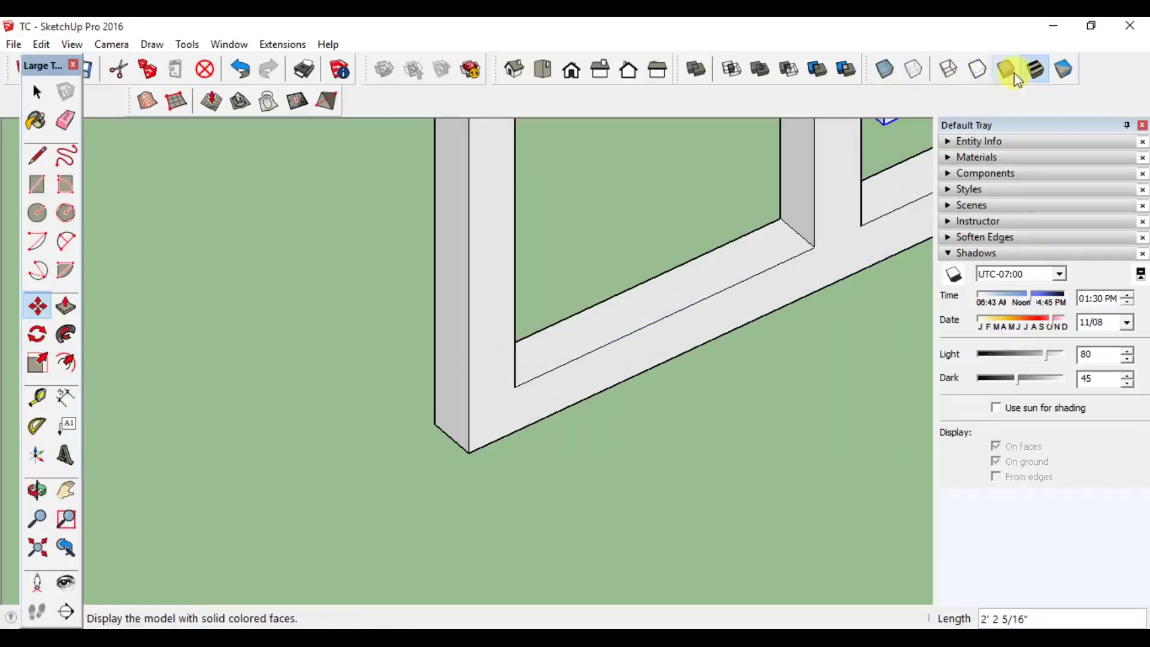
Step: With X-Ray on, snap the panels onto the frame's inner corner, then turn X-Ray off
{"action": "left_click", "coordinate": [886, 73]}
{"action": "scroll", "coordinate": [497, 372], "scroll_direction": "up", "scroll_amount": 2}
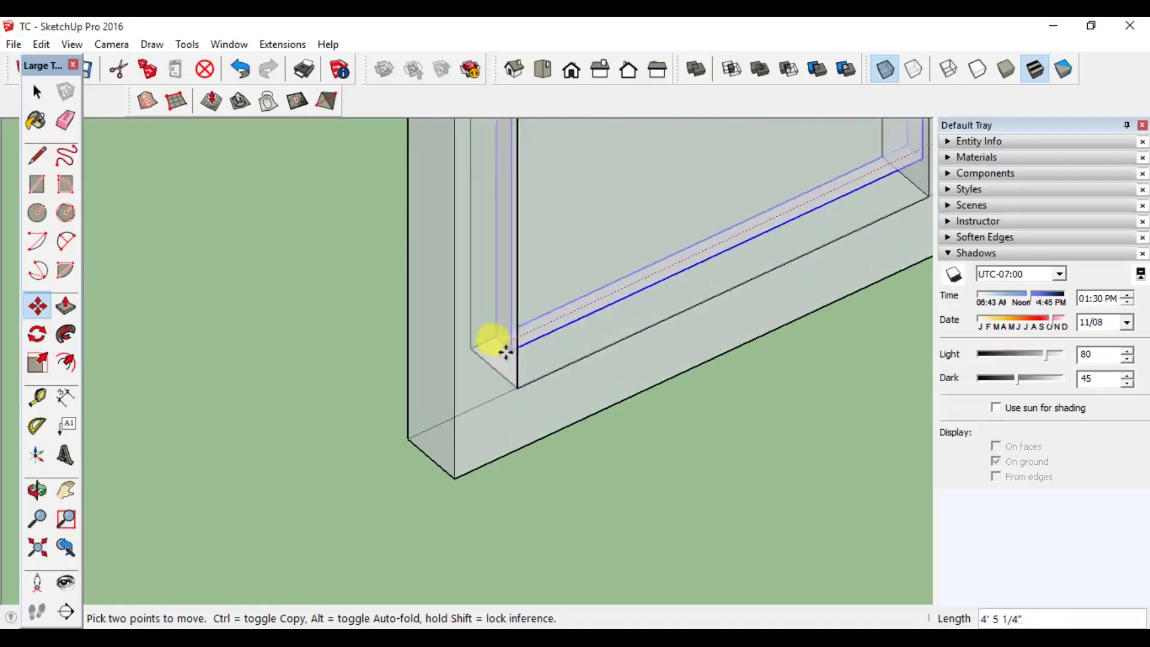
{"action": "mouse_move", "coordinate": [506, 354]}
{"action": "left_mouse_down"}
{"action": "mouse_move", "coordinate": [500, 366]}
{"action": "mouse_move", "coordinate": [487, 359]}
{"action": "left_mouse_up"}
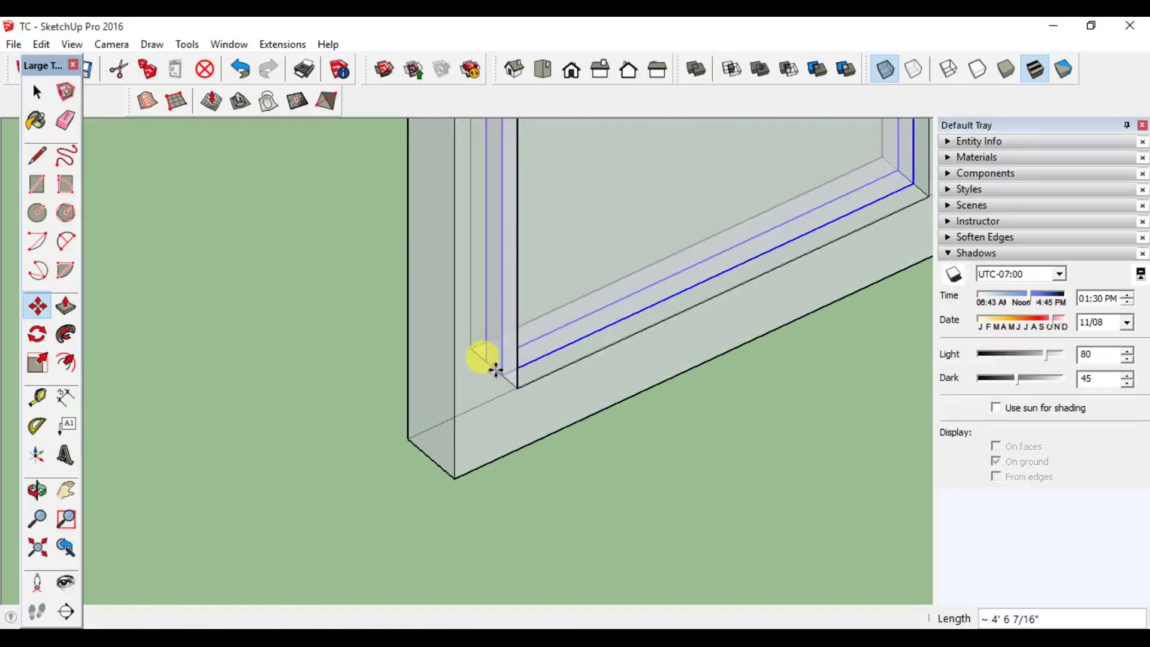
{"action": "key", "text": "space"}
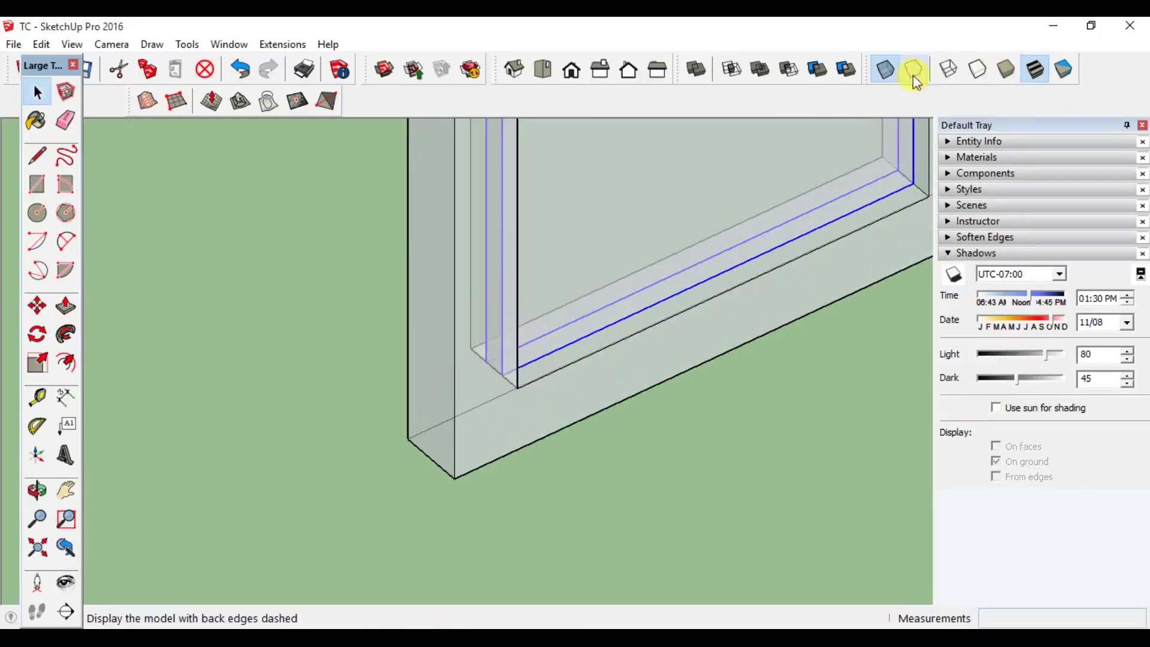
{"action": "left_click", "coordinate": [886, 69]}
{"action": "scroll", "coordinate": [591, 353], "scroll_direction": "down", "scroll_amount": 8}
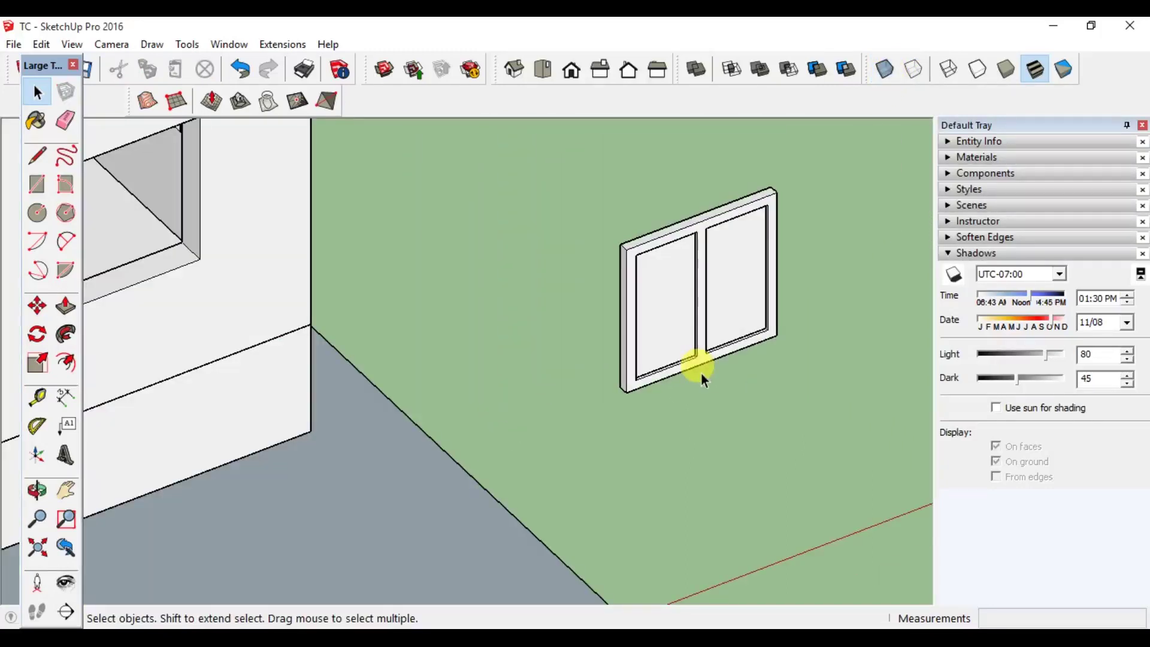
{"action": "scroll", "coordinate": [670, 319], "scroll_direction": "up", "scroll_amount": 3}
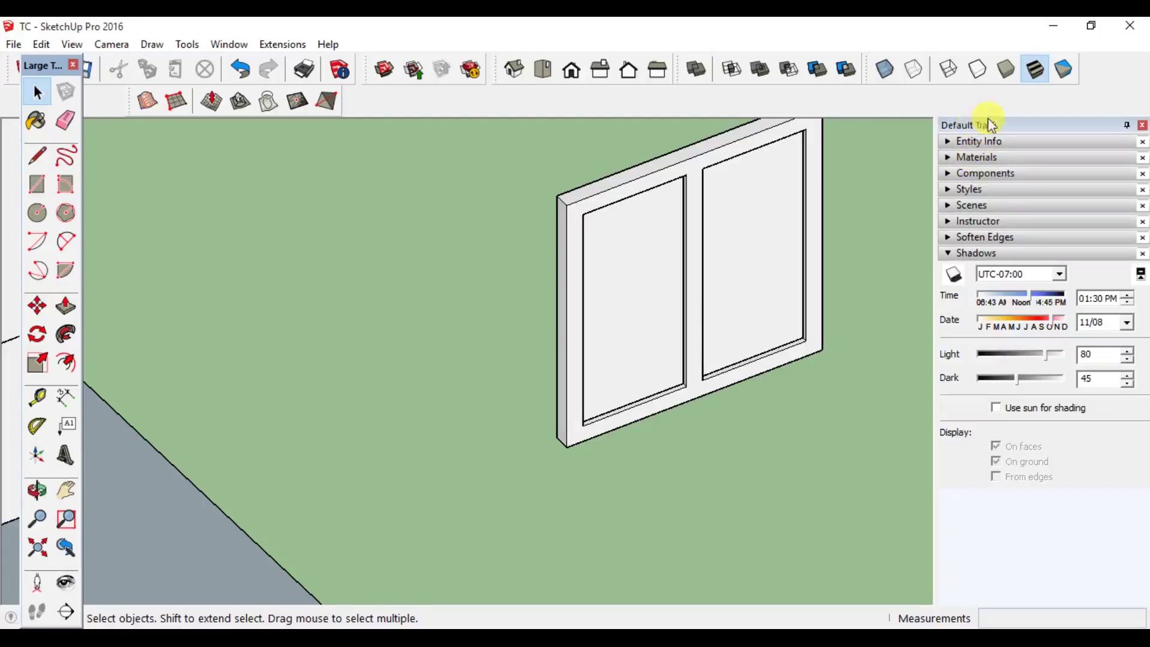
{"action": "left_click", "coordinate": [224, 48]}
{"action": "mouse_move", "coordinate": [323, 64]}
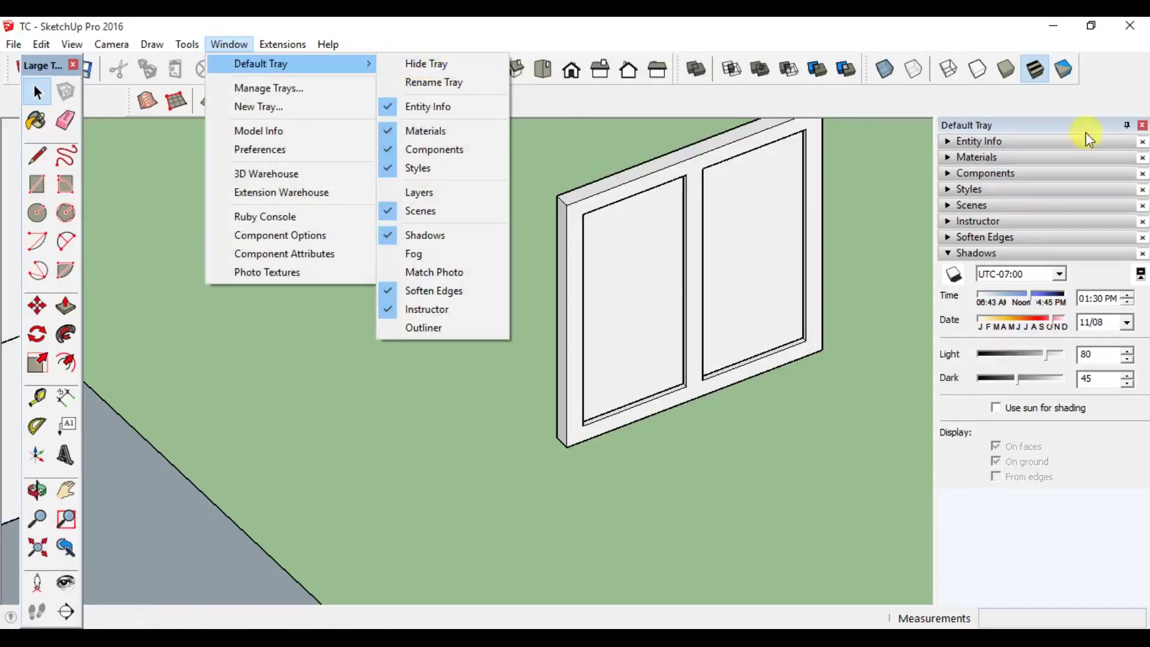
{"action": "left_click", "coordinate": [469, 60]}
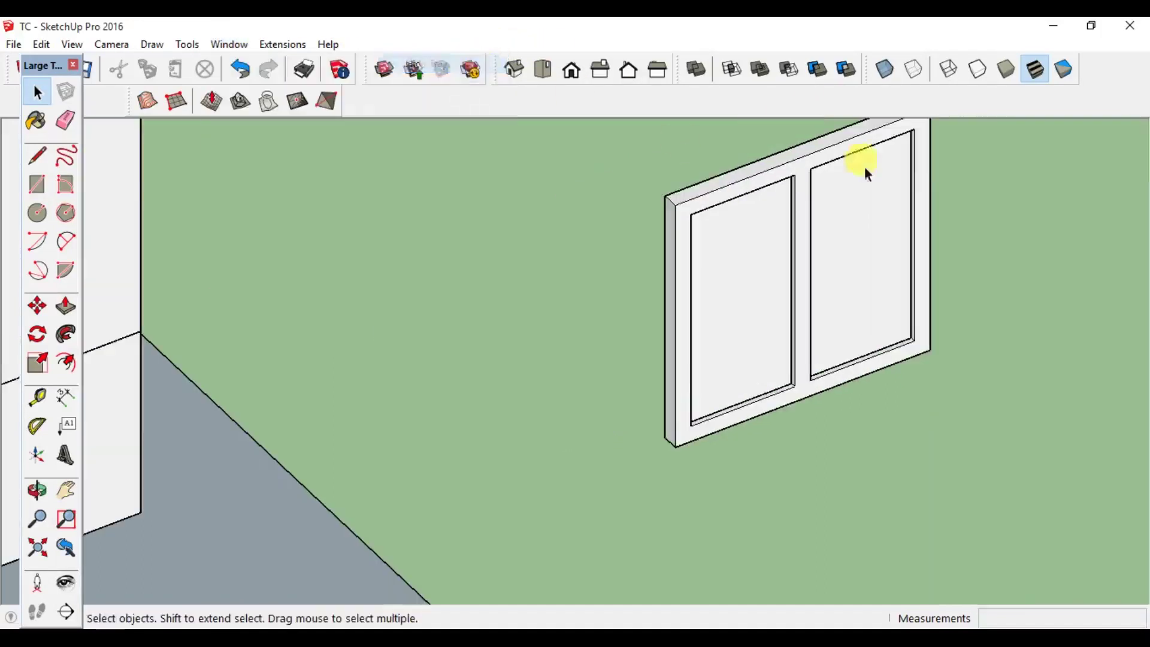
{"action": "left_click", "coordinate": [229, 44]}
{"action": "mouse_move", "coordinate": [242, 63]}
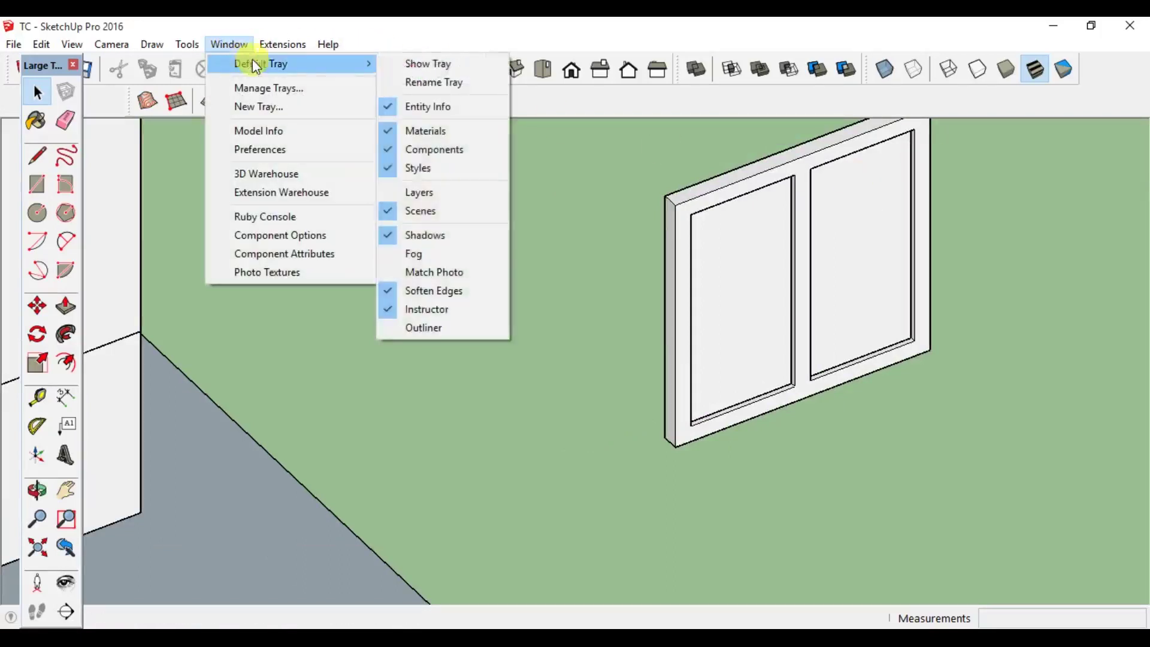
{"action": "left_click", "coordinate": [399, 71]}
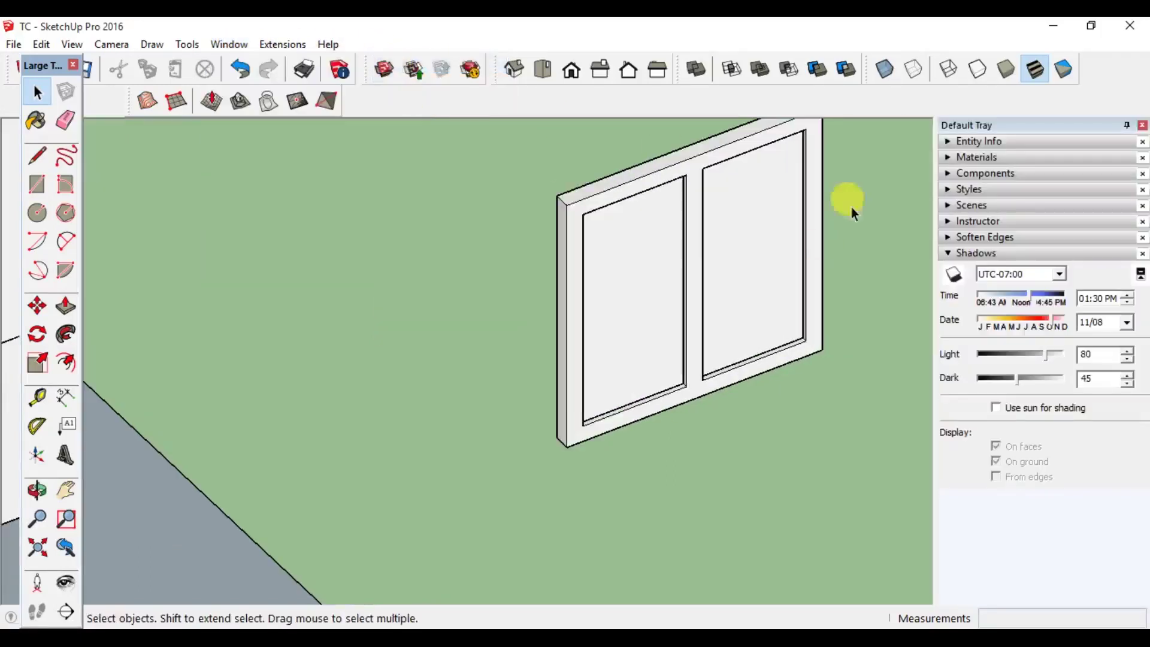
Step: Paint the window frame with Wood Cherry Original from the Wood collection
{"action": "left_click", "coordinate": [977, 159]}
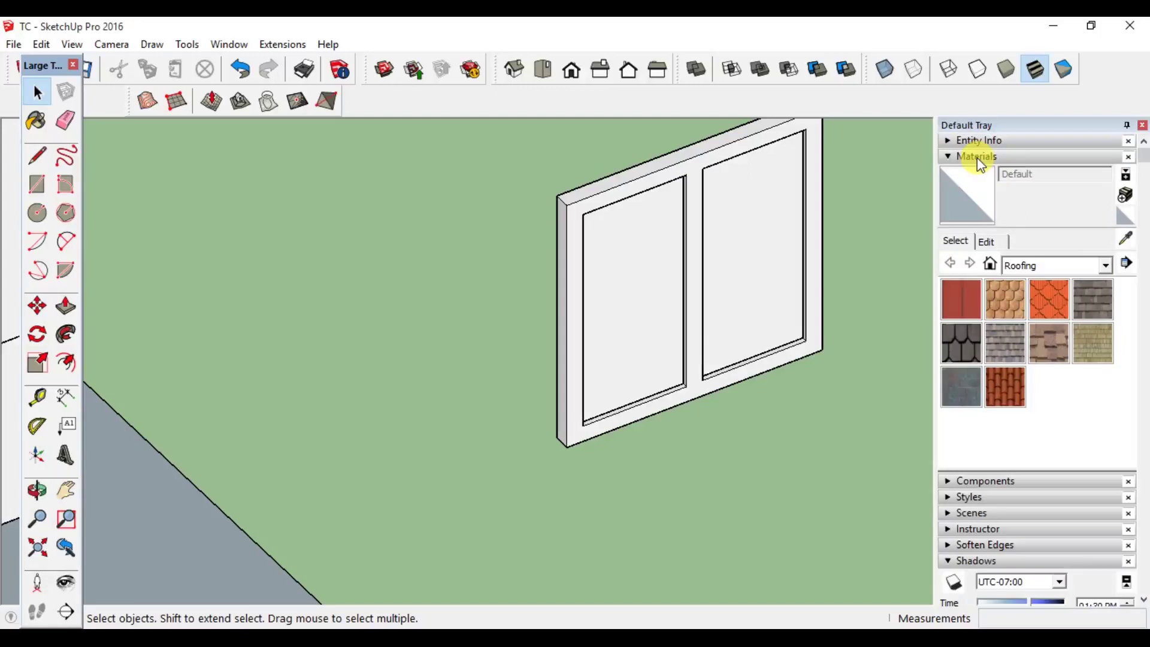
{"action": "left_click", "coordinate": [1031, 271]}
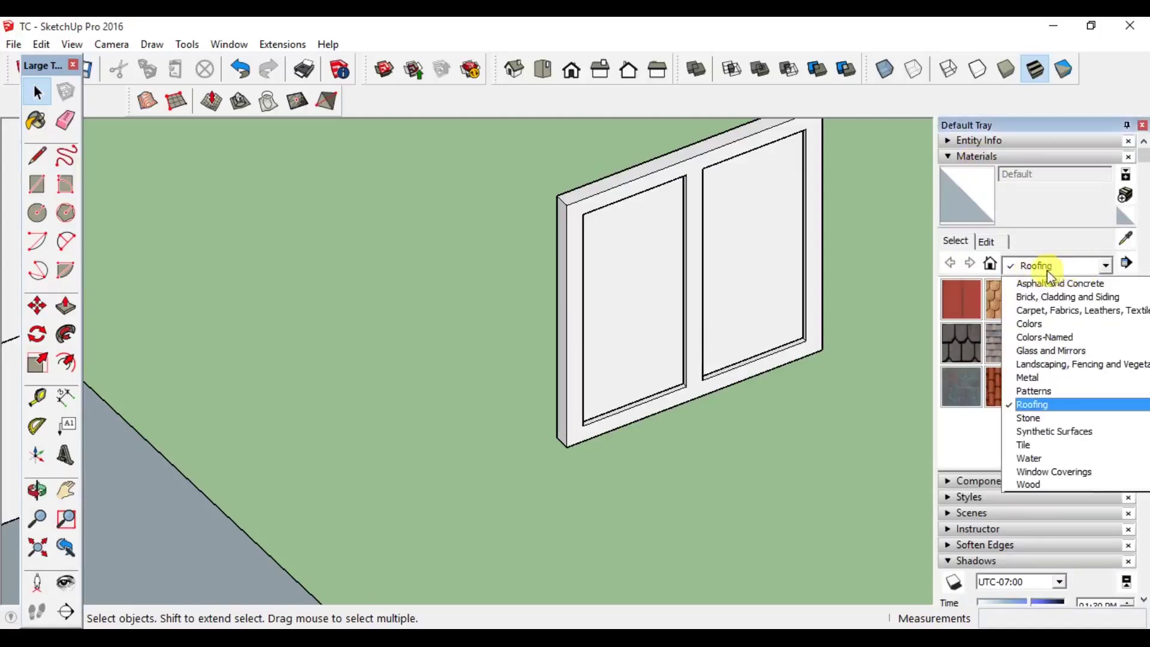
{"action": "left_click", "coordinate": [1068, 483]}
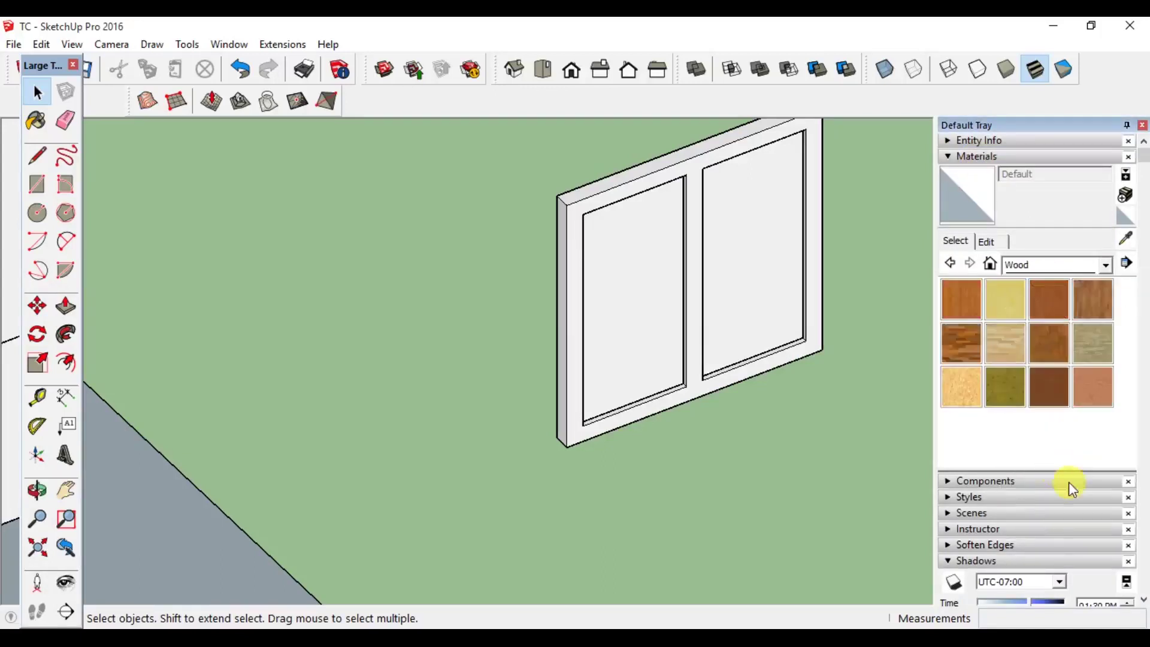
{"action": "left_click", "coordinate": [1040, 299]}
{"action": "scroll", "coordinate": [632, 440], "scroll_direction": "up", "scroll_amount": 2}
{"action": "left_click", "coordinate": [638, 401]}
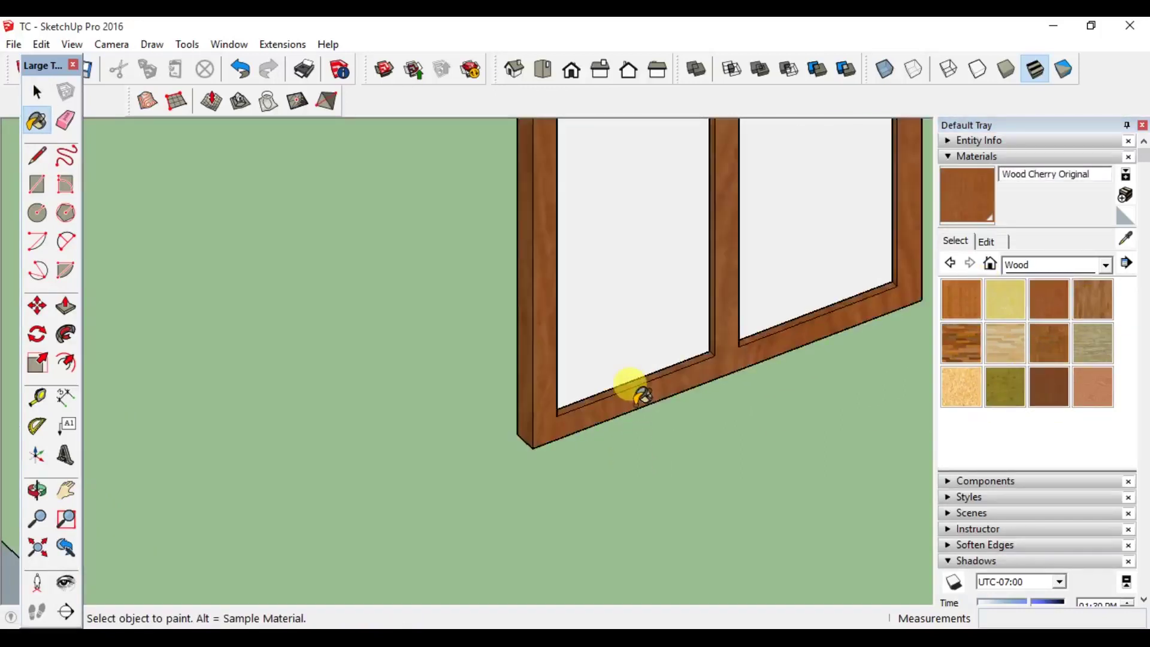
{"action": "scroll", "coordinate": [642, 390], "scroll_direction": "down", "scroll_amount": 2}
{"action": "key", "text": "space"}
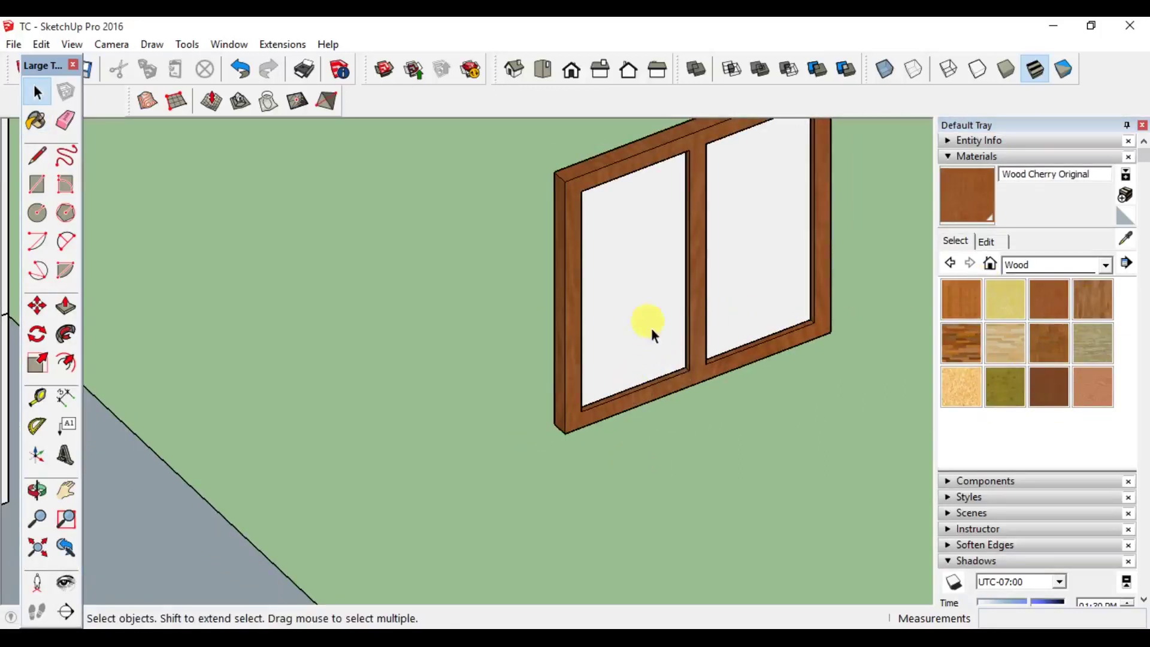
Step: Paint both window panes Translucent Glass Blue from Glass and Mirrors
{"action": "left_click", "coordinate": [1030, 264]}
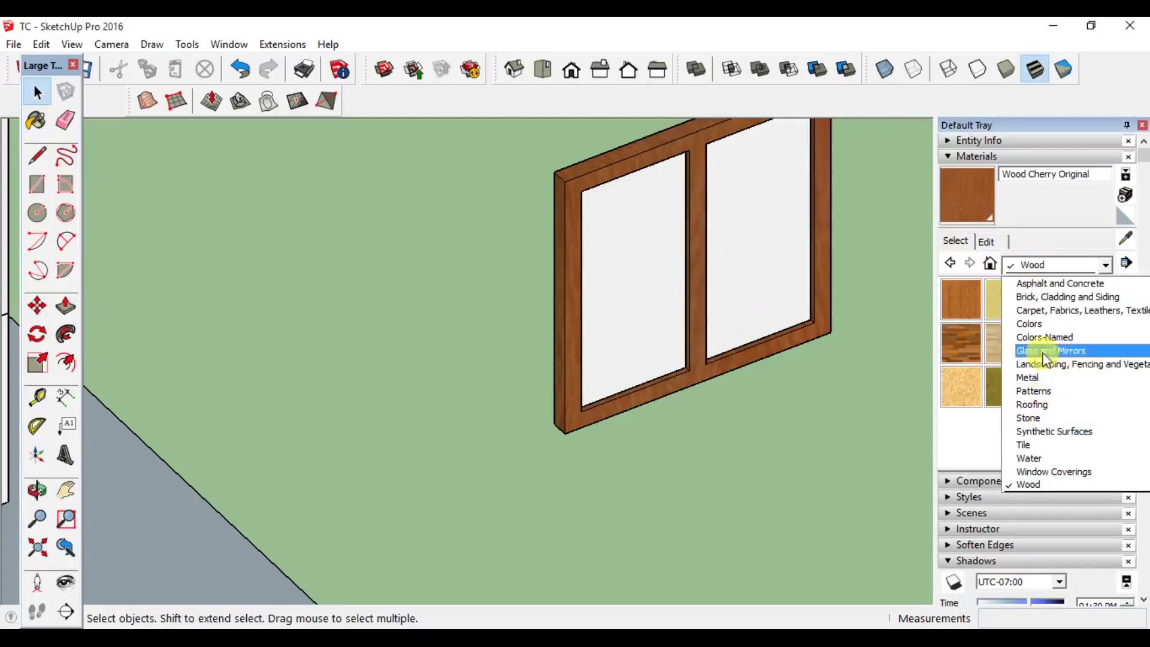
{"action": "left_click", "coordinate": [1078, 358]}
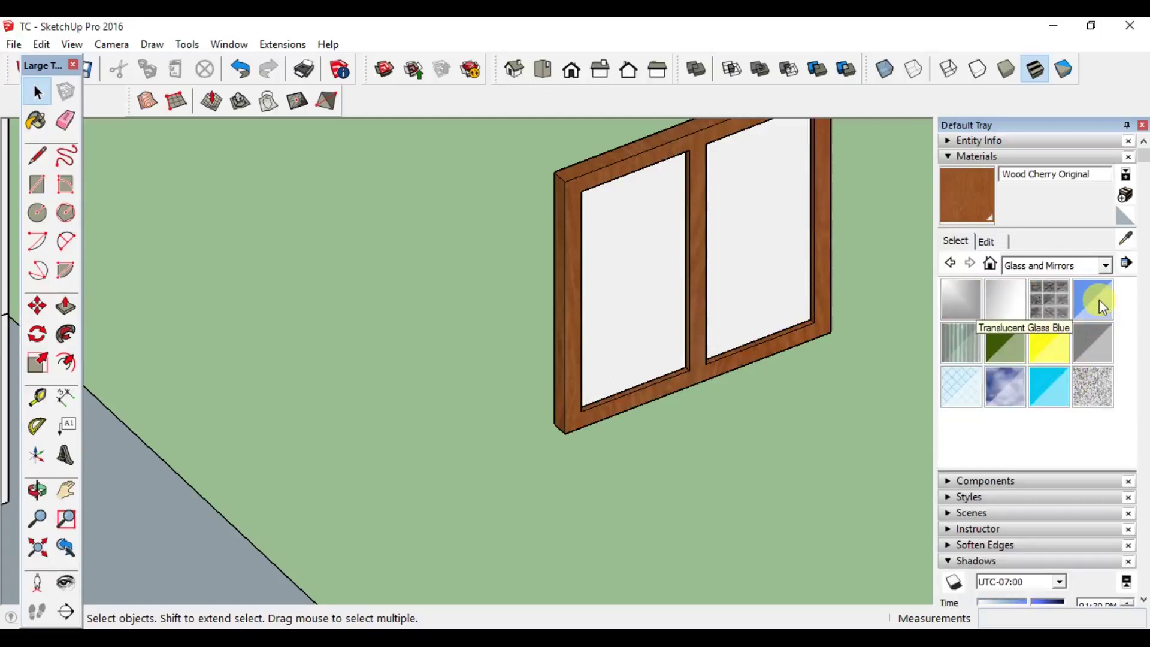
{"action": "left_click", "coordinate": [1098, 299]}
{"action": "left_click", "coordinate": [668, 268]}
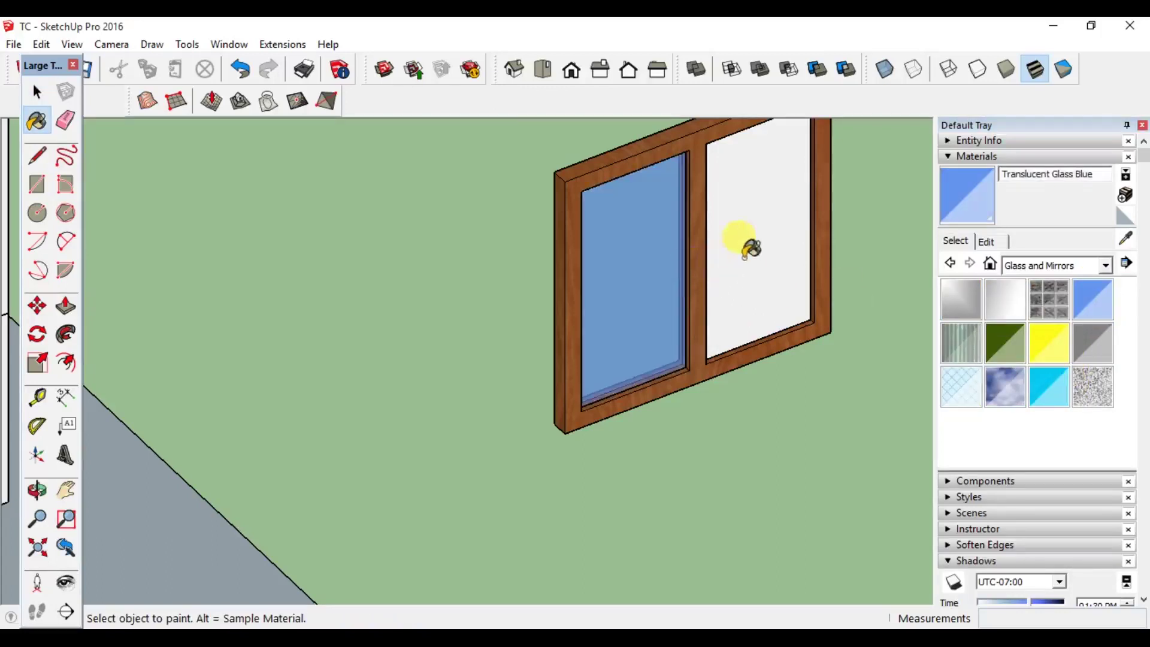
{"action": "left_click", "coordinate": [745, 246]}
{"action": "scroll", "coordinate": [697, 334], "scroll_direction": "down", "scroll_amount": 5}
{"action": "key", "text": "space"}
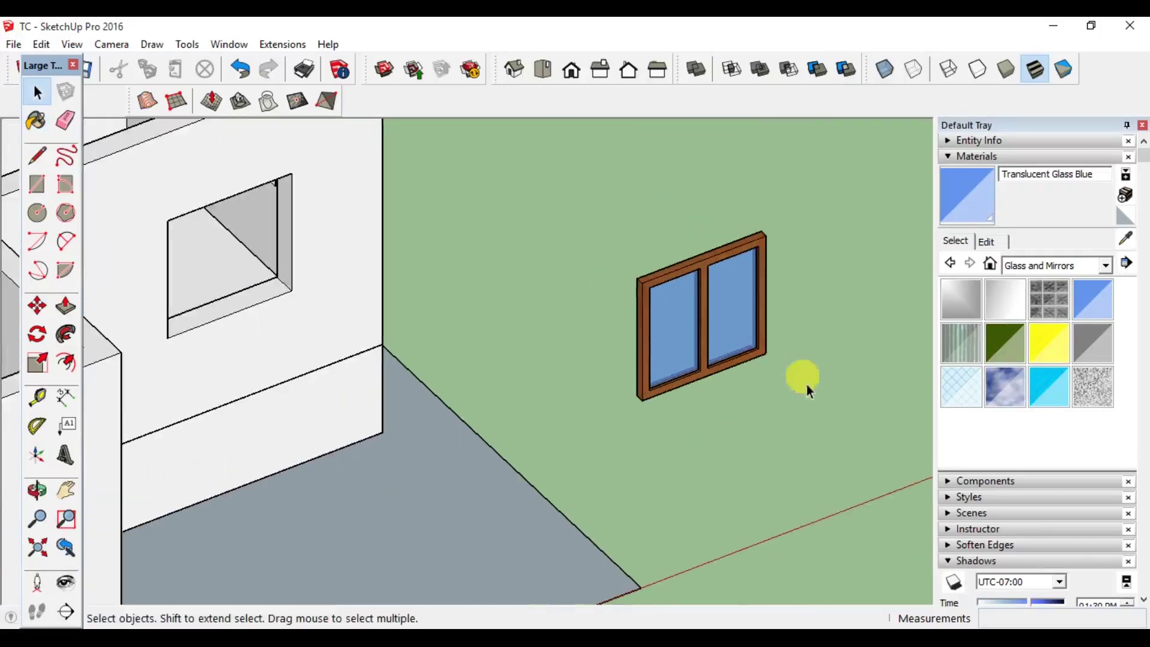
{"action": "scroll", "coordinate": [688, 359], "scroll_direction": "up", "scroll_amount": 1}
Step: Select the whole window and turn on X-Ray
{"action": "scroll", "coordinate": [479, 354], "scroll_direction": "down", "scroll_amount": 3}
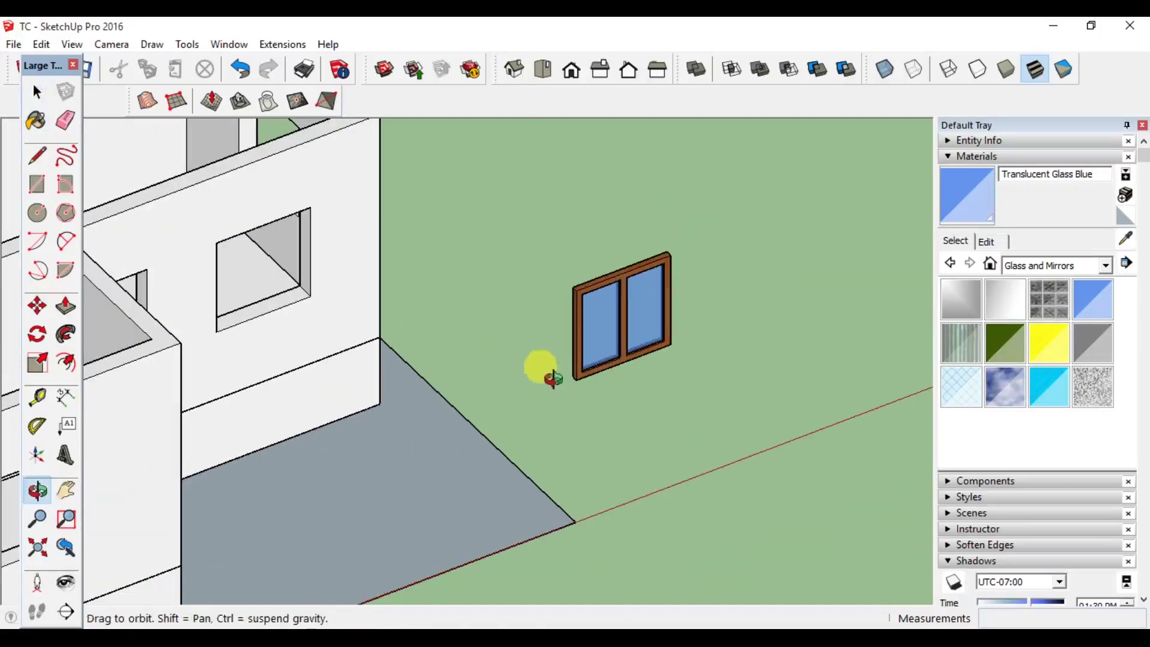
{"action": "scroll", "coordinate": [556, 281], "scroll_direction": "up", "scroll_amount": 1}
{"action": "left_click_drag", "start_coordinate": [466, 208], "coordinate": [834, 444]}
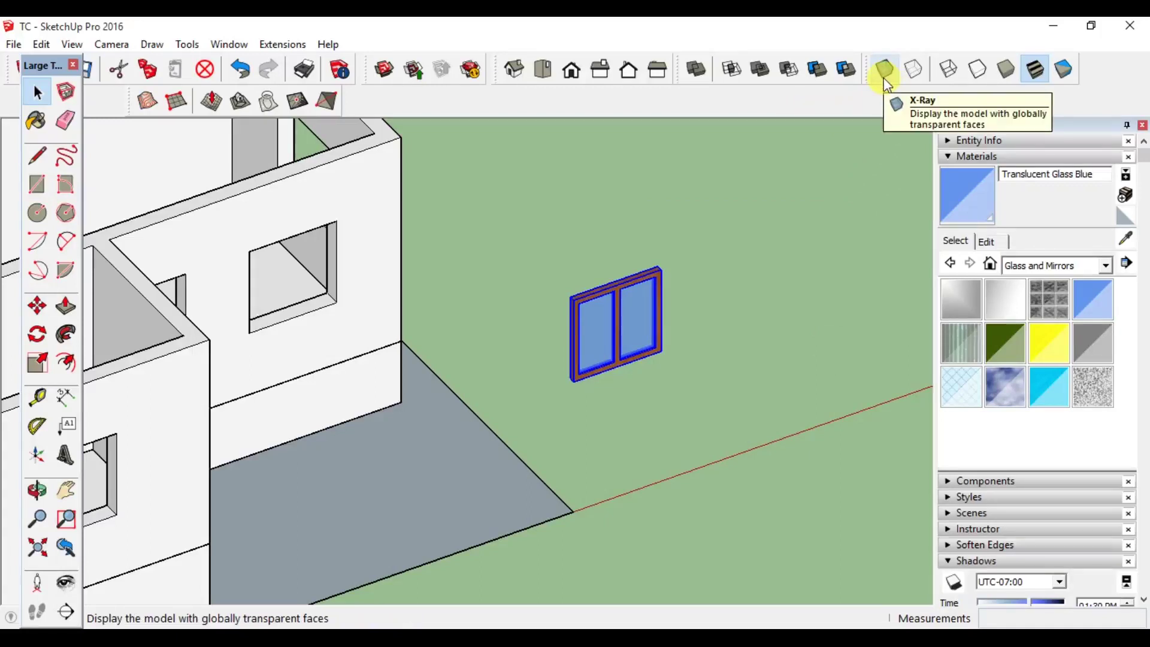
{"action": "scroll", "coordinate": [566, 383], "scroll_direction": "up", "scroll_amount": 5}
{"action": "scroll", "coordinate": [584, 382], "scroll_direction": "down", "scroll_amount": 4}
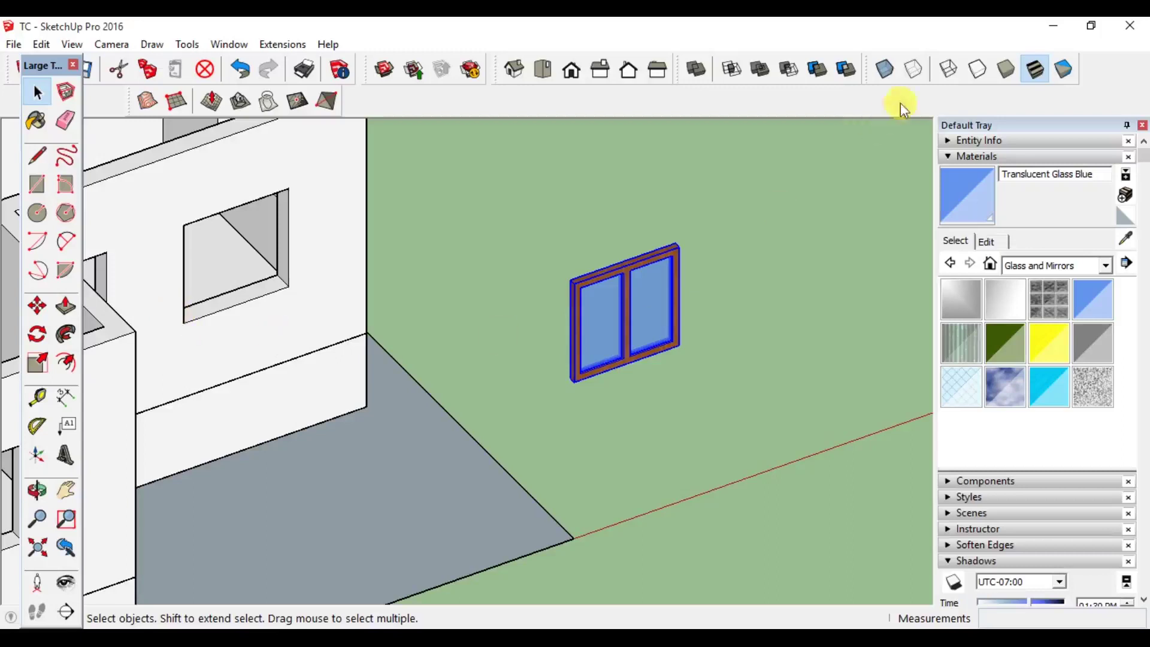
{"action": "left_click", "coordinate": [885, 68]}
{"action": "scroll", "coordinate": [545, 390], "scroll_direction": "up", "scroll_amount": 5}
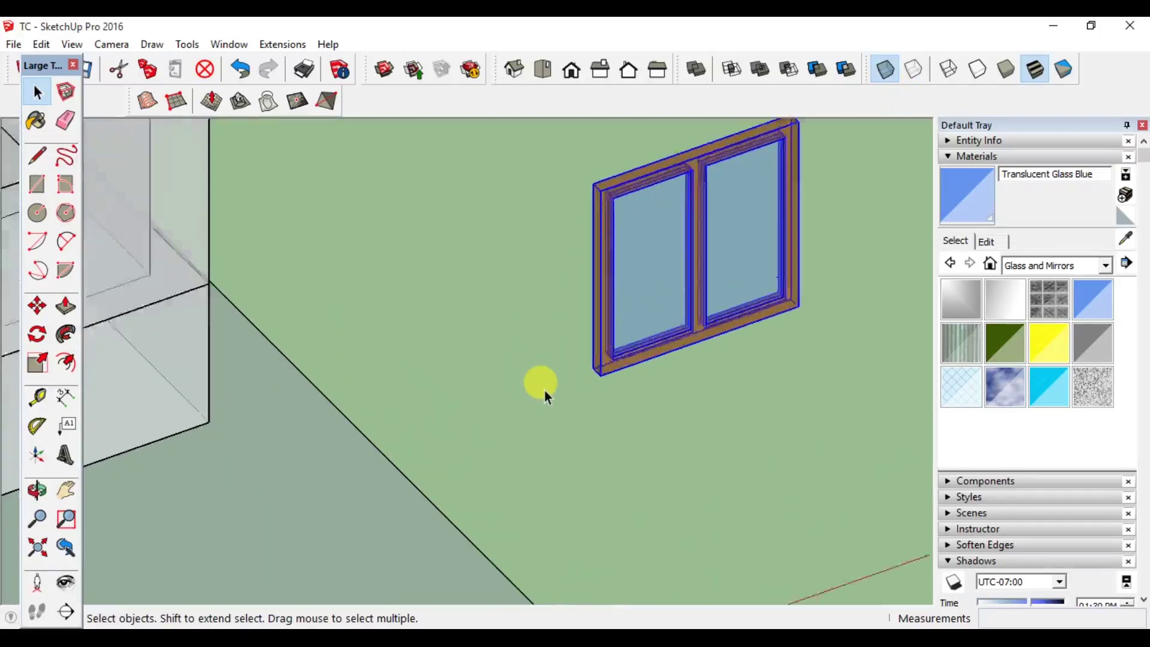
Step: Move the window by its lower-left corner into the wall opening
{"action": "key", "text": "m"}
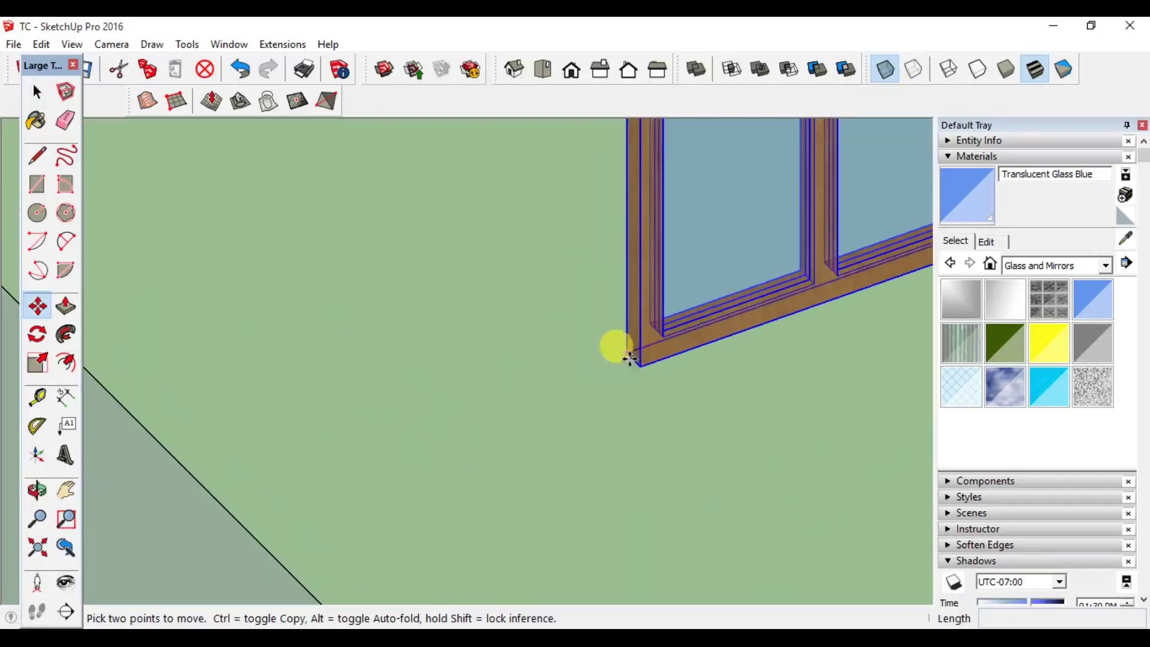
{"action": "scroll", "coordinate": [630, 358], "scroll_direction": "up", "scroll_amount": 2}
{"action": "scroll", "coordinate": [558, 377], "scroll_direction": "down", "scroll_amount": 8}
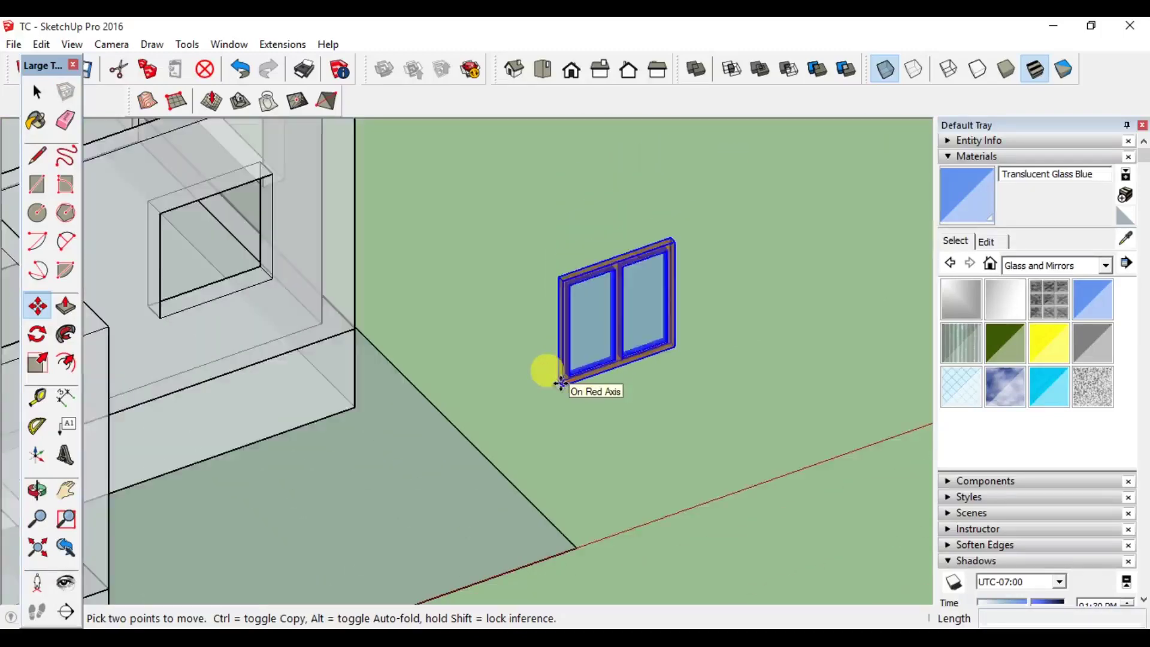
{"action": "left_click", "coordinate": [566, 379]}
{"action": "scroll", "coordinate": [282, 369], "scroll_direction": "up", "scroll_amount": 7}
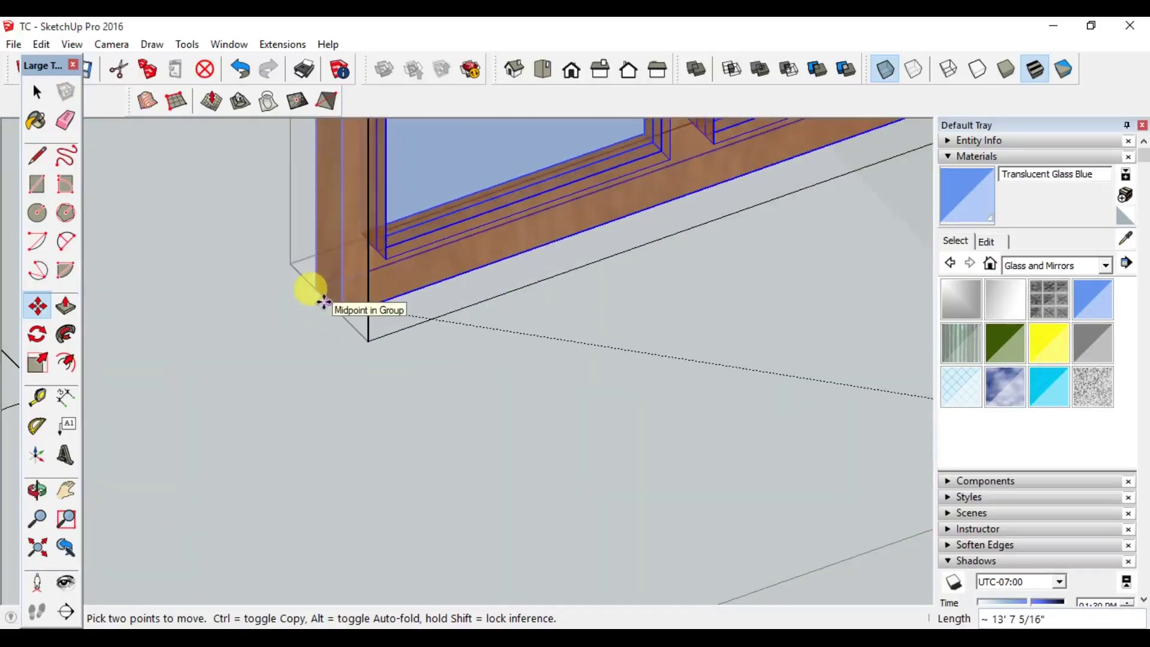
{"action": "scroll", "coordinate": [324, 303], "scroll_direction": "up", "scroll_amount": 3}
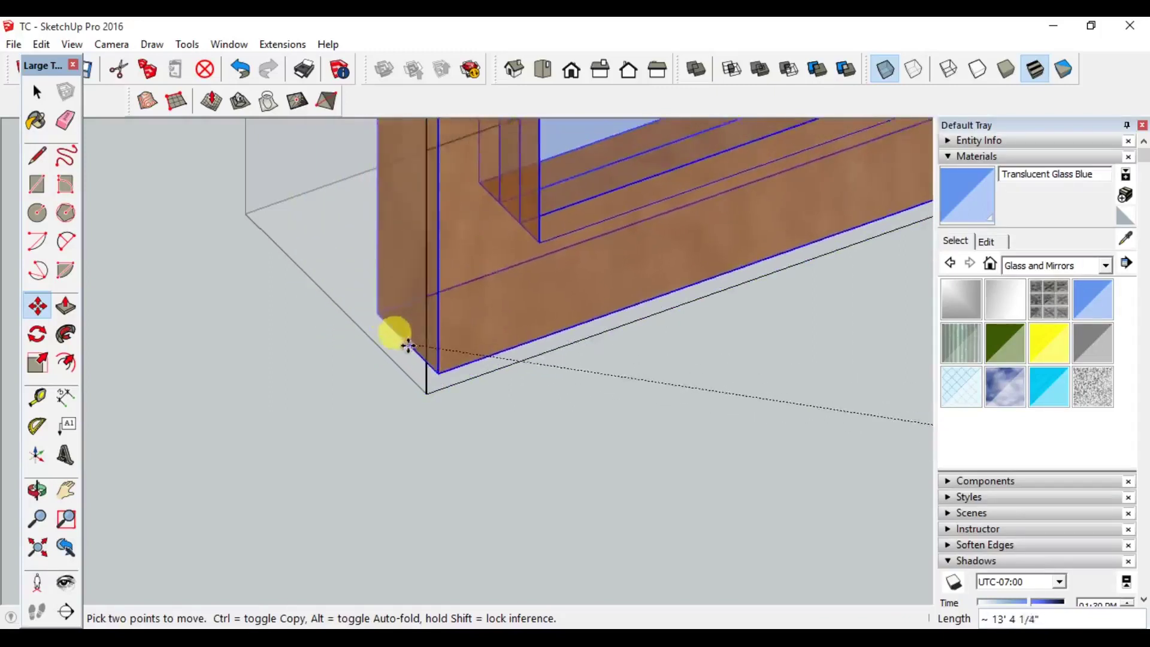
{"action": "left_click", "coordinate": [337, 305]}
{"action": "scroll", "coordinate": [476, 366], "scroll_direction": "down", "scroll_amount": 6}
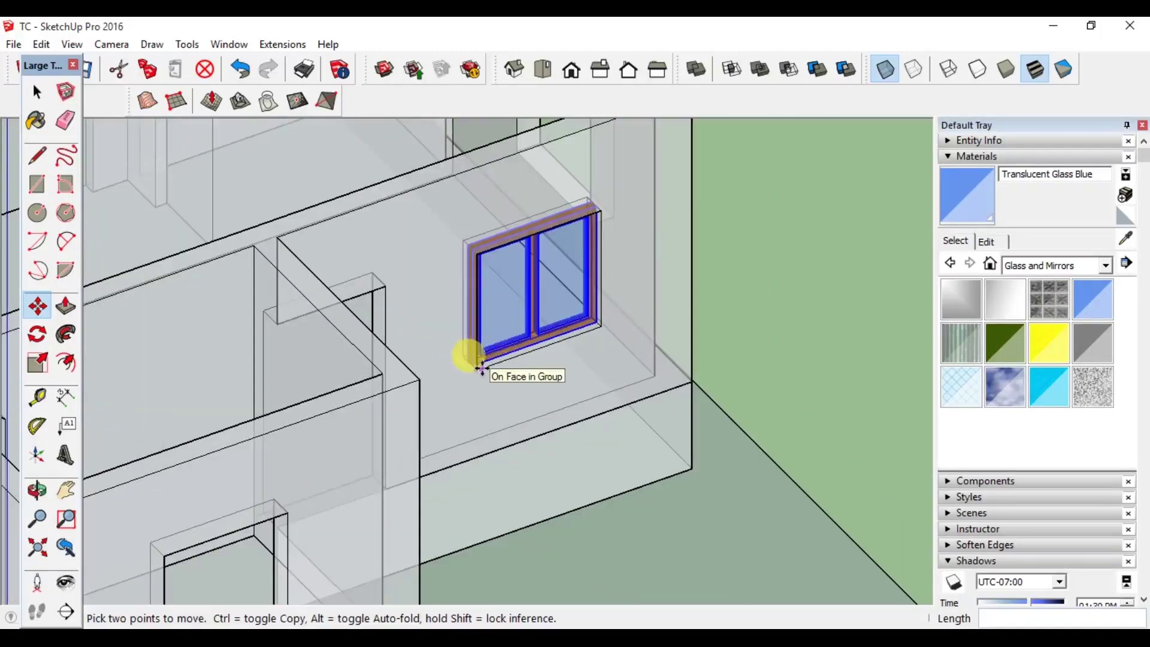
{"action": "scroll", "coordinate": [556, 381], "scroll_direction": "down", "scroll_amount": 3}
{"action": "scroll", "coordinate": [526, 395], "scroll_direction": "up", "scroll_amount": 10}
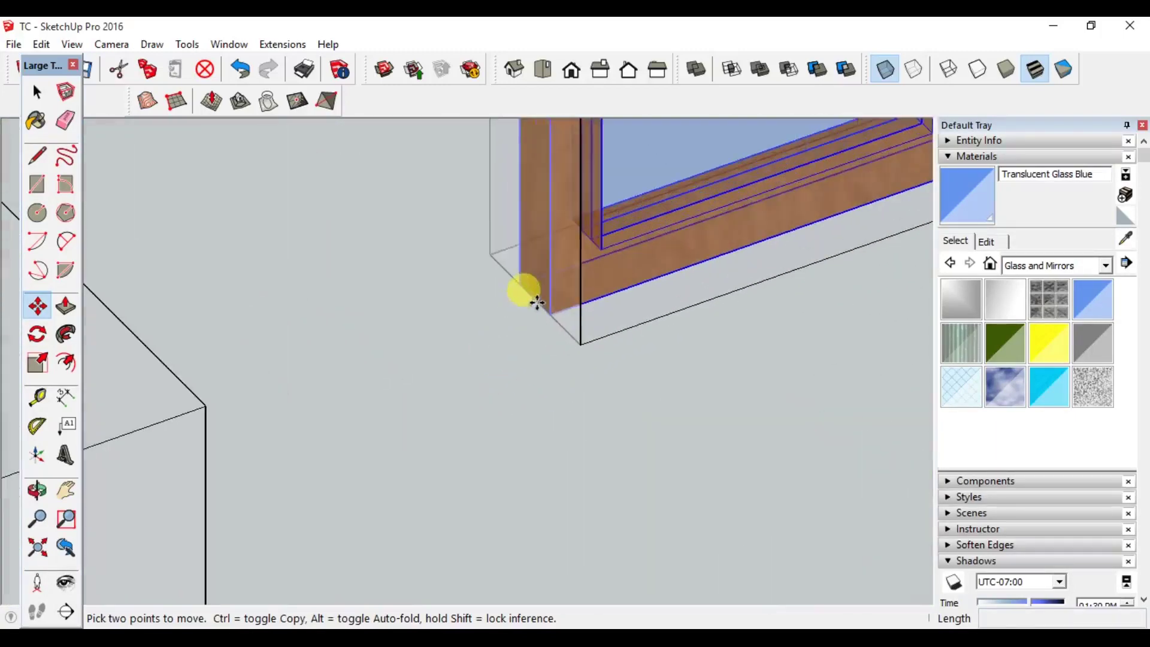
{"action": "scroll", "coordinate": [472, 334], "scroll_direction": "down", "scroll_amount": 6}
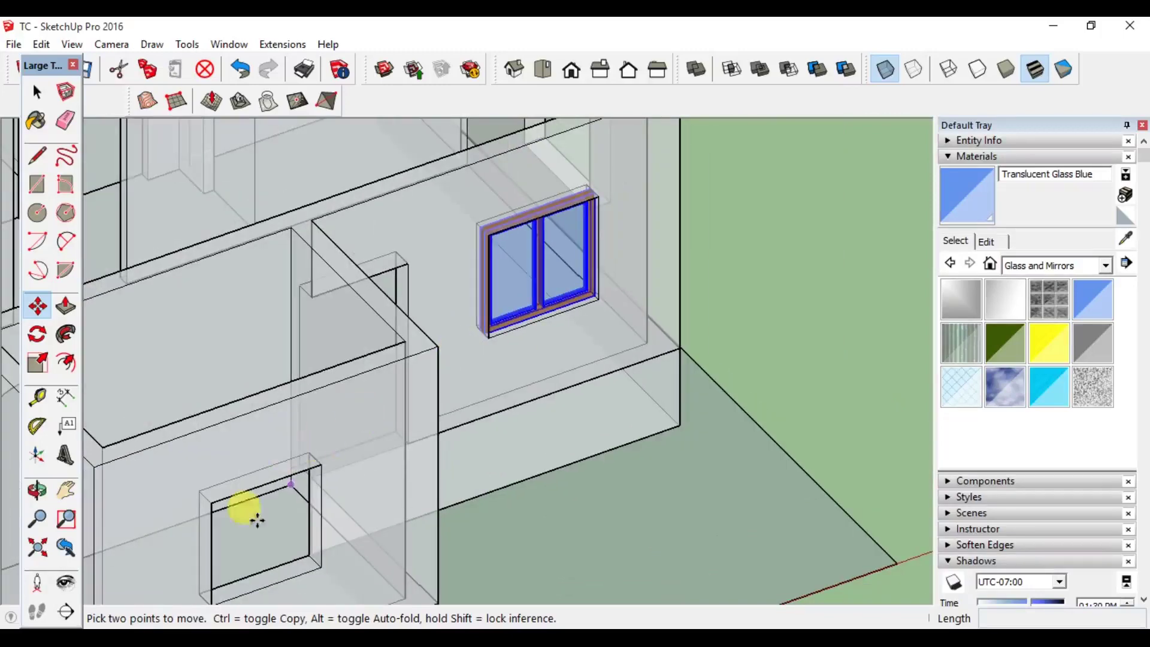
{"action": "scroll", "coordinate": [539, 377], "scroll_direction": "down", "scroll_amount": 3}
{"action": "scroll", "coordinate": [501, 377], "scroll_direction": "up", "scroll_amount": 8}
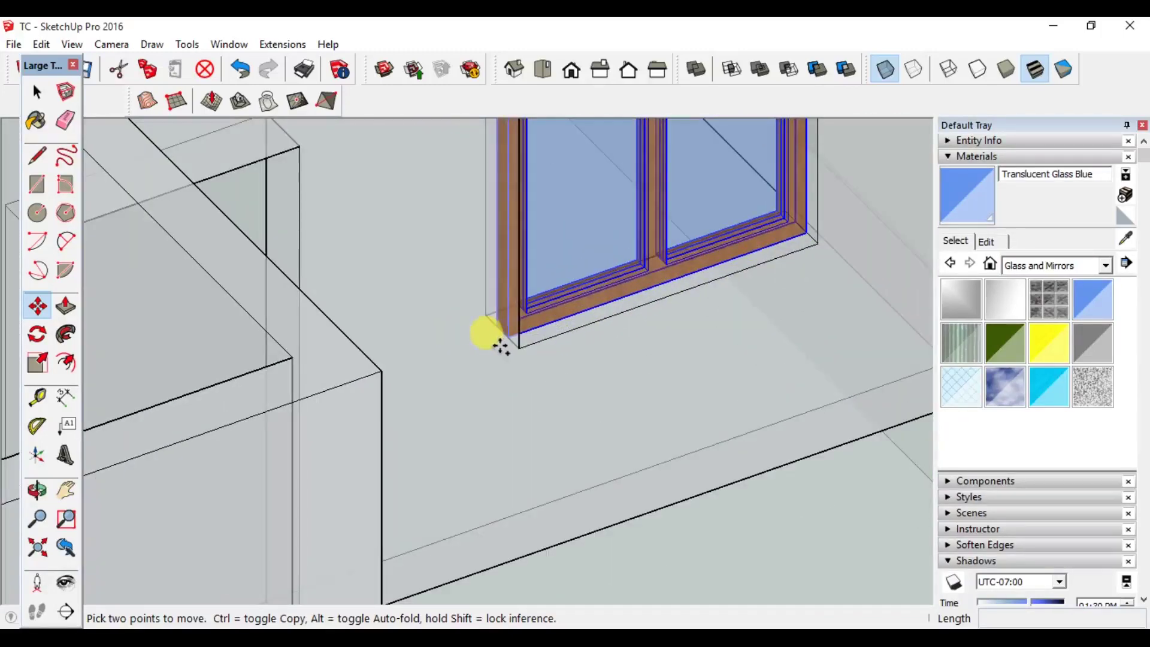
{"action": "scroll", "coordinate": [501, 345], "scroll_direction": "up", "scroll_amount": 2}
Step: Copy the window into the lower wall opening
{"action": "key", "text": "ctrl"}
{"action": "left_click", "coordinate": [502, 326]}
{"action": "scroll", "coordinate": [441, 379], "scroll_direction": "down", "scroll_amount": 6}
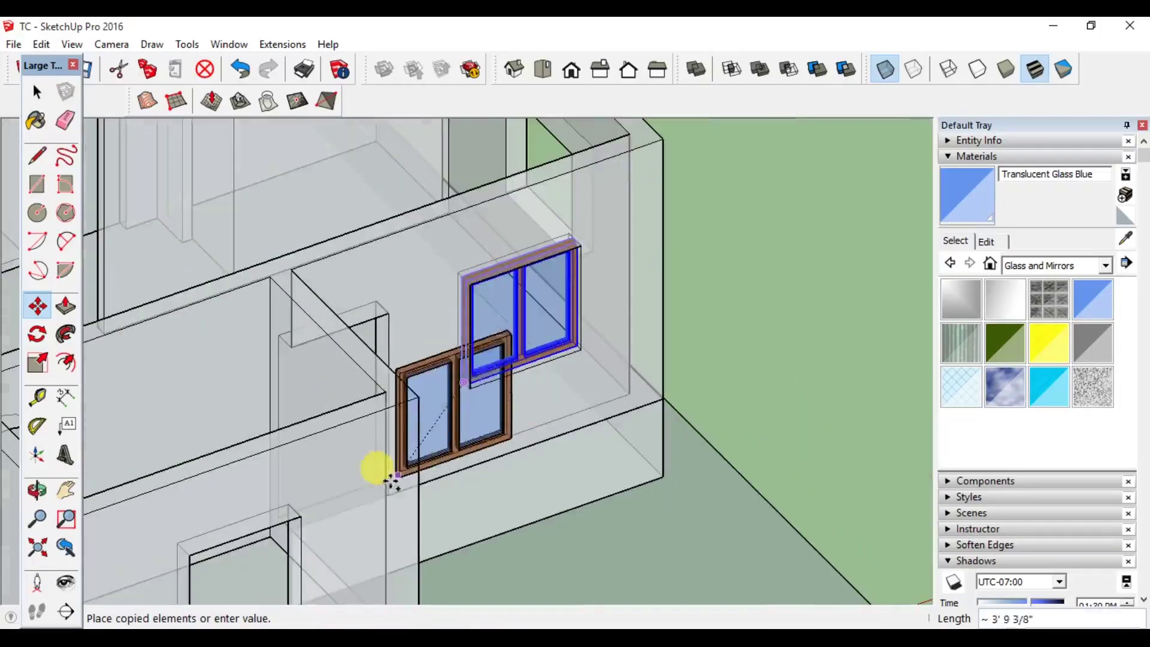
{"action": "scroll", "coordinate": [487, 385], "scroll_direction": "down", "scroll_amount": 5}
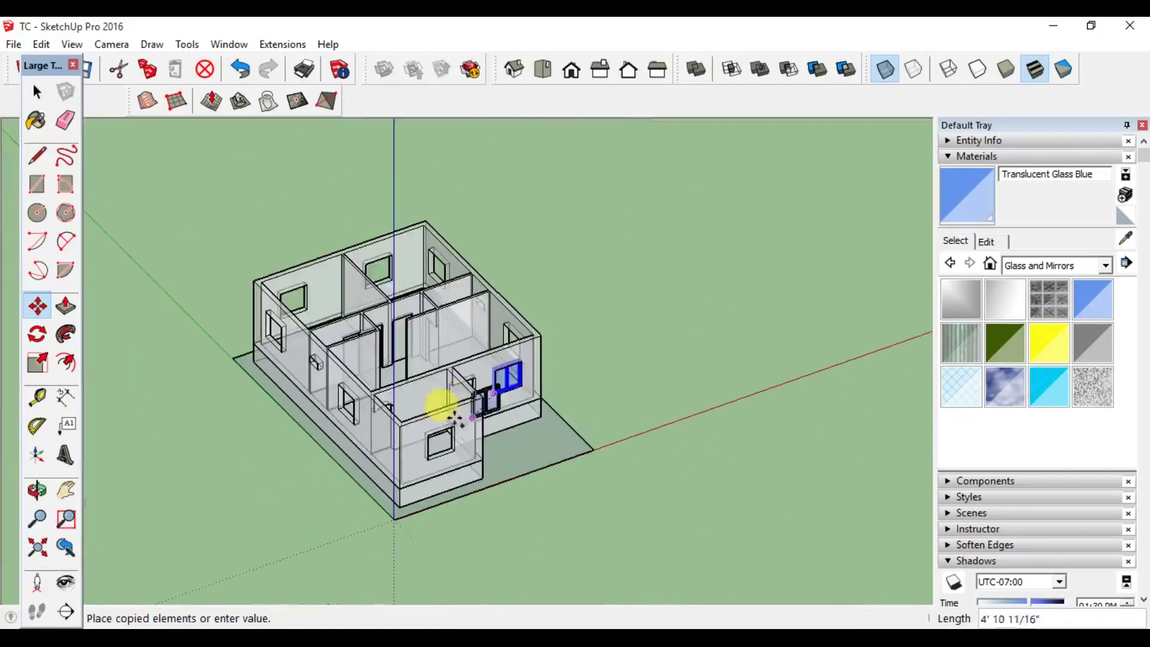
{"action": "scroll", "coordinate": [431, 436], "scroll_direction": "up", "scroll_amount": 6}
{"action": "scroll", "coordinate": [385, 475], "scroll_direction": "up", "scroll_amount": 2}
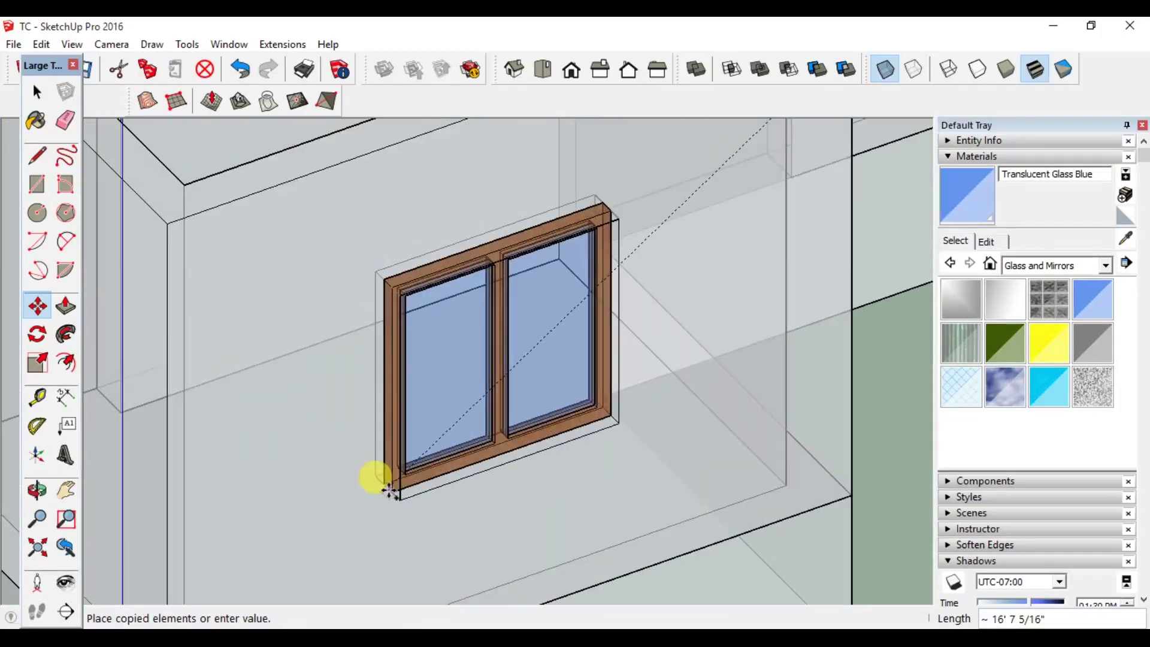
{"action": "left_click", "coordinate": [380, 478]}
{"action": "scroll", "coordinate": [491, 348], "scroll_direction": "down", "scroll_amount": 2}
{"action": "key", "text": "space"}
Step: Turn X-Ray off so the walls are solid again
{"action": "left_click", "coordinate": [885, 69]}
{"action": "scroll", "coordinate": [559, 326], "scroll_direction": "down", "scroll_amount": 4}
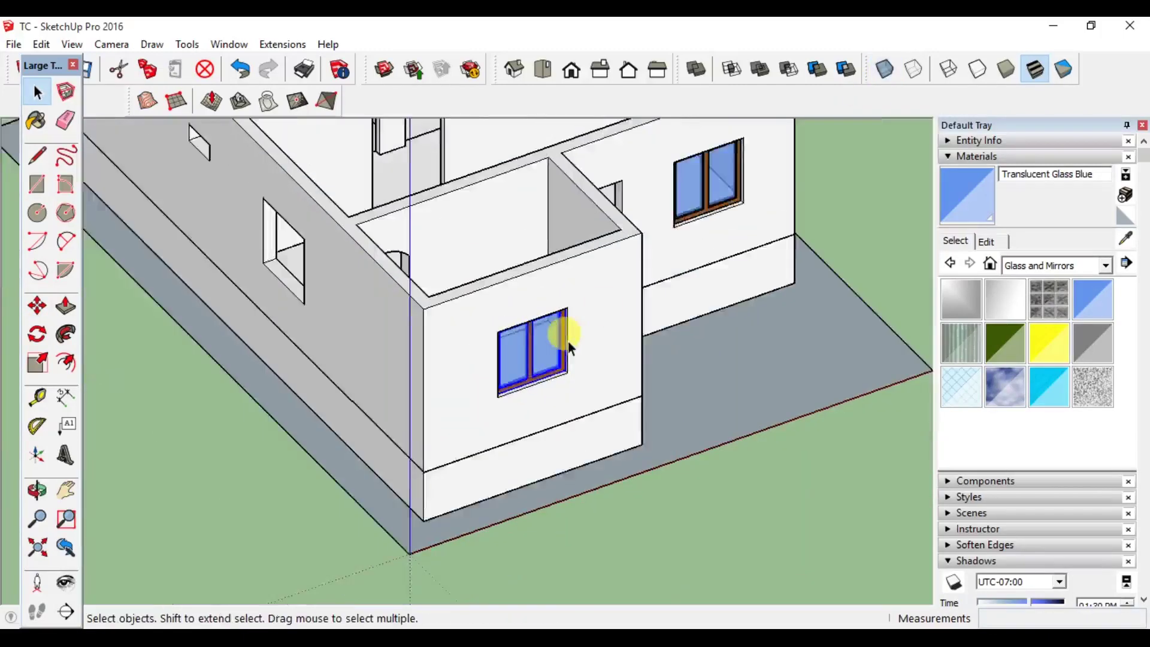
{"action": "scroll", "coordinate": [599, 366], "scroll_direction": "up", "scroll_amount": 3}
Step: Make the copied window and the original window each into a group
{"action": "right_click", "coordinate": [557, 342]}
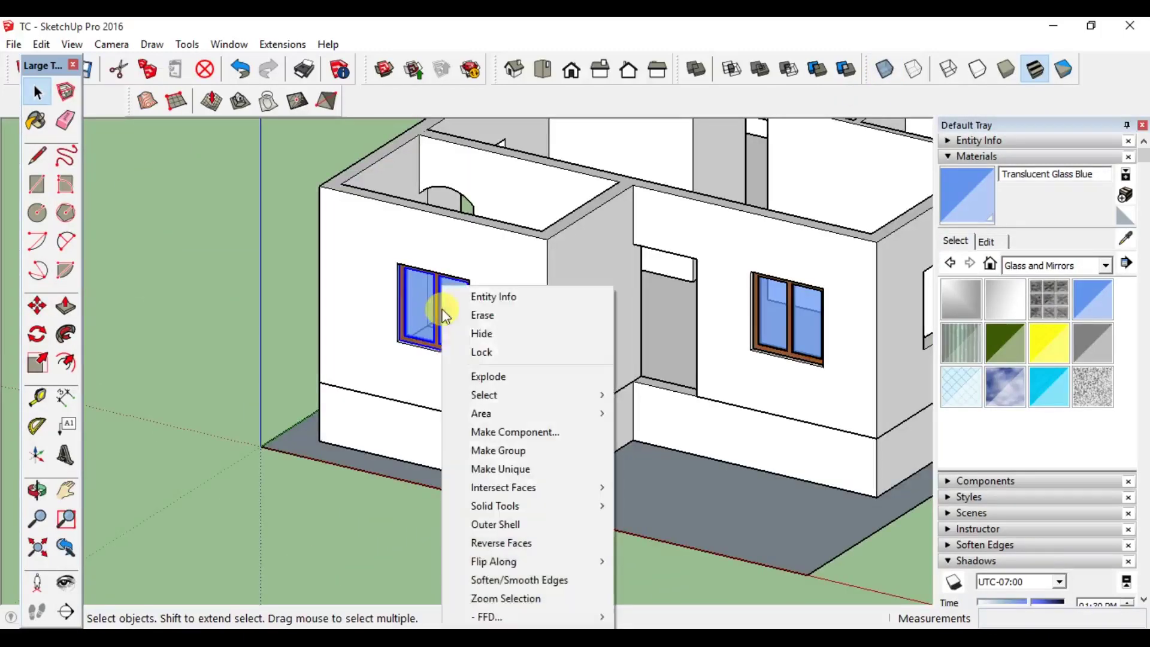
{"action": "left_click", "coordinate": [505, 452]}
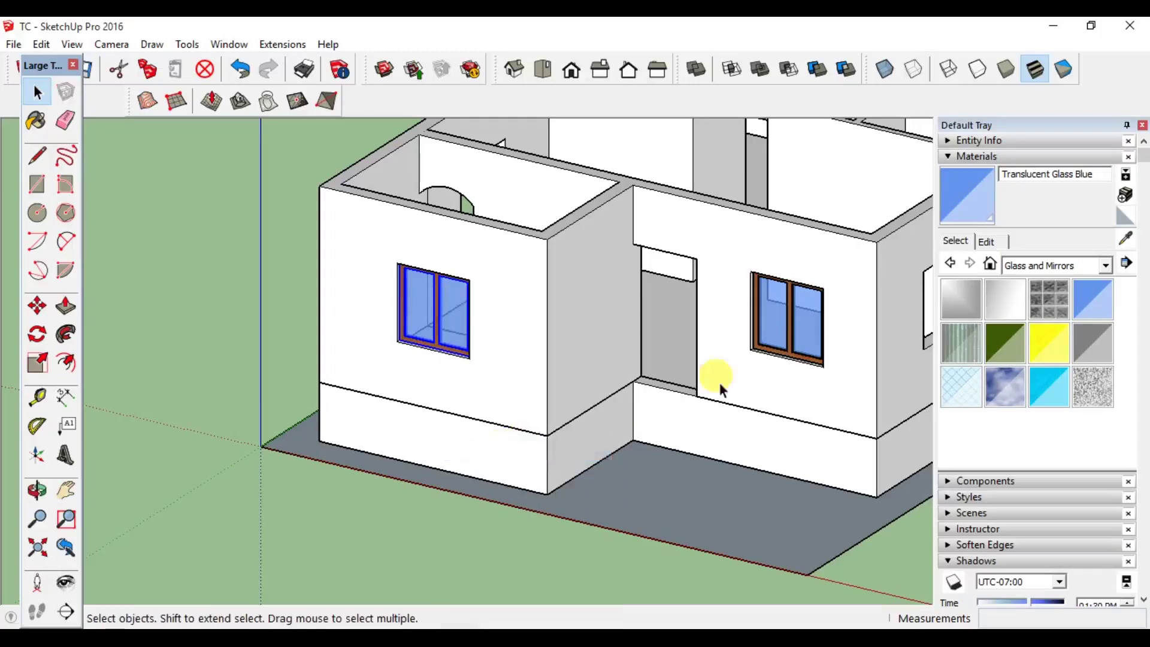
{"action": "scroll", "coordinate": [778, 353], "scroll_direction": "up", "scroll_amount": 5}
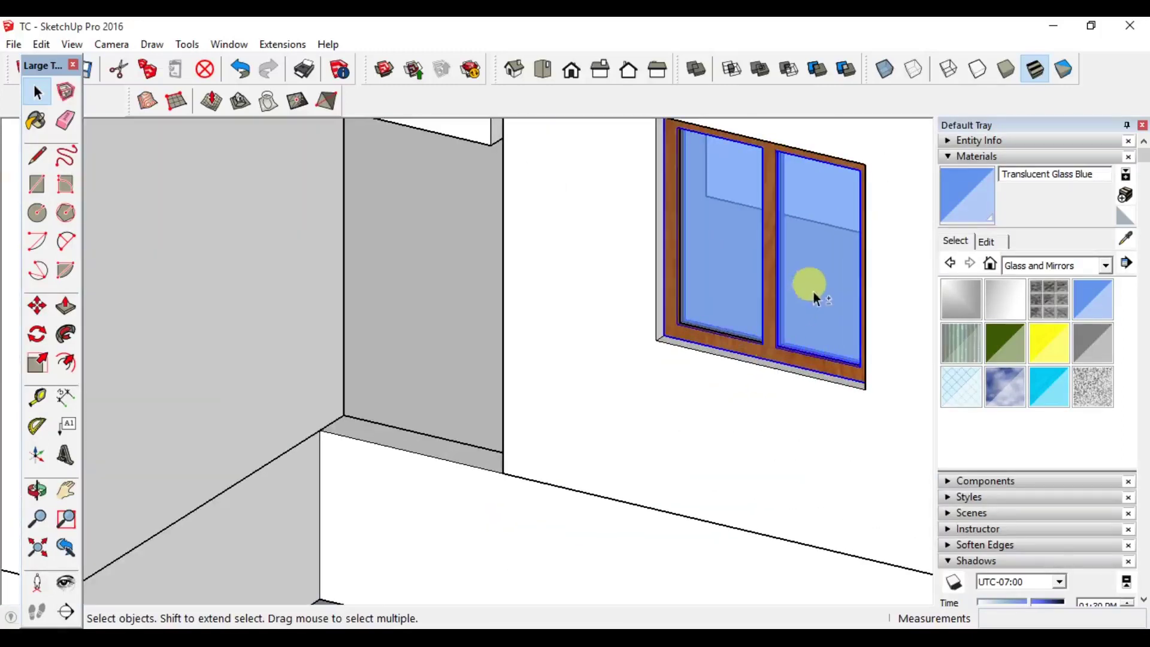
{"action": "right_click", "coordinate": [727, 279]}
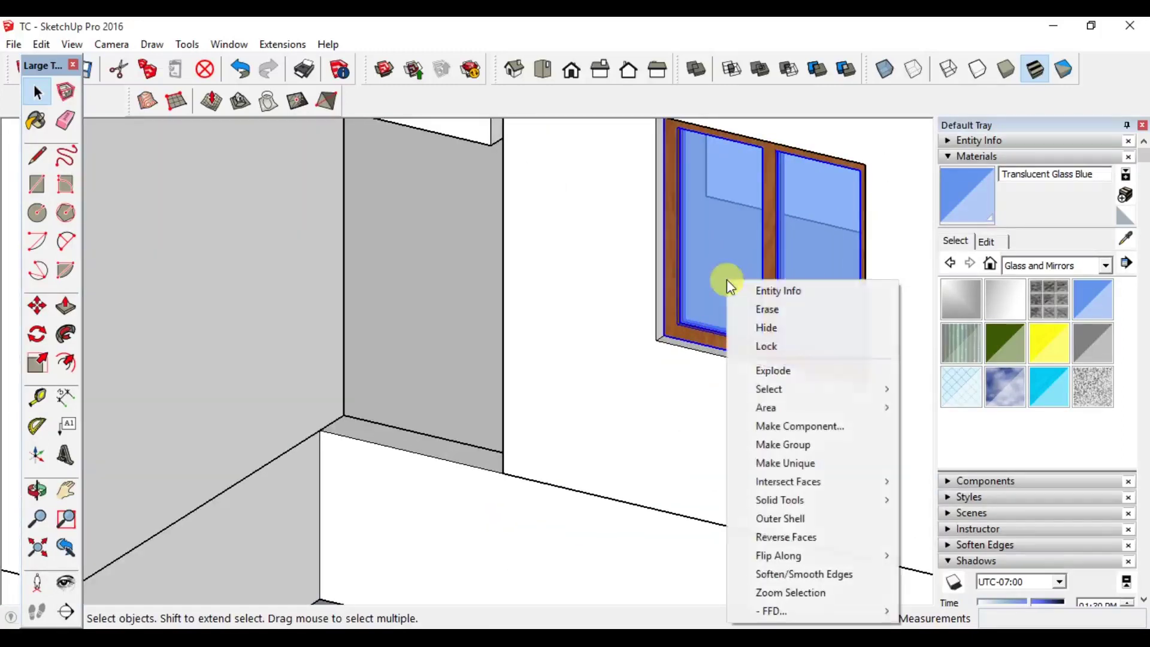
{"action": "left_click", "coordinate": [768, 447]}
{"action": "scroll", "coordinate": [658, 348], "scroll_direction": "down", "scroll_amount": 5}
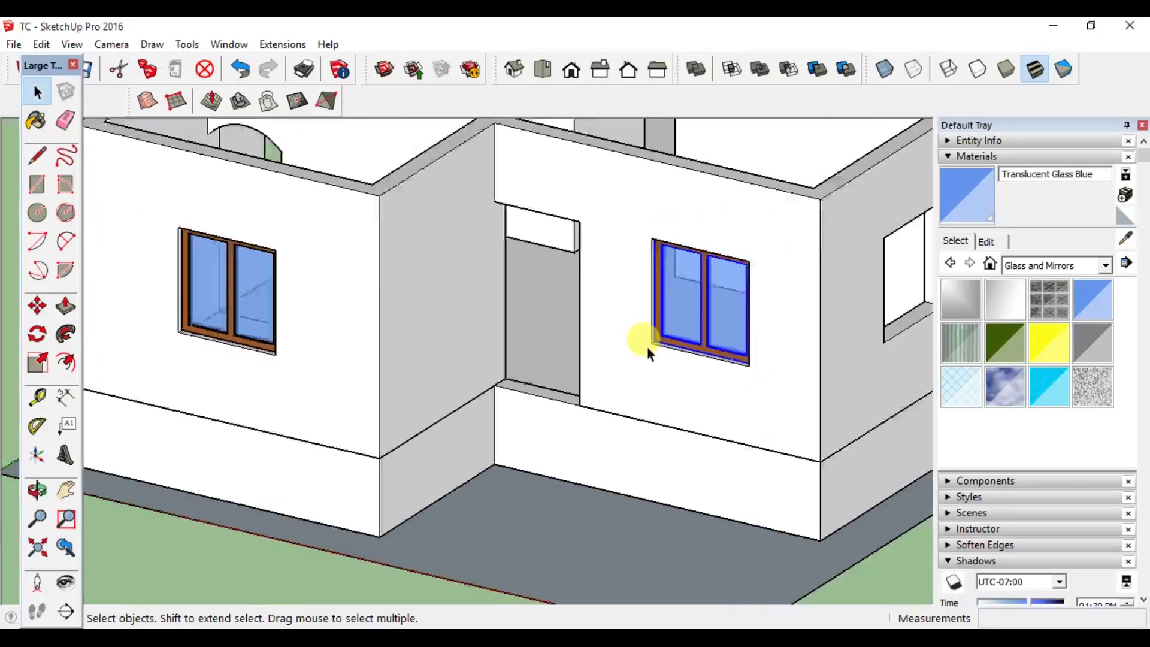
{"action": "scroll", "coordinate": [635, 327], "scroll_direction": "down", "scroll_amount": 2}
{"action": "scroll", "coordinate": [801, 311], "scroll_direction": "down", "scroll_amount": 2}
Step: Place a Ctrl-copy of the window on the ground beside the house
{"action": "middle_click_drag", "start_coordinate": [801, 311], "coordinate": [788, 370]}
{"action": "key", "text": "m"}
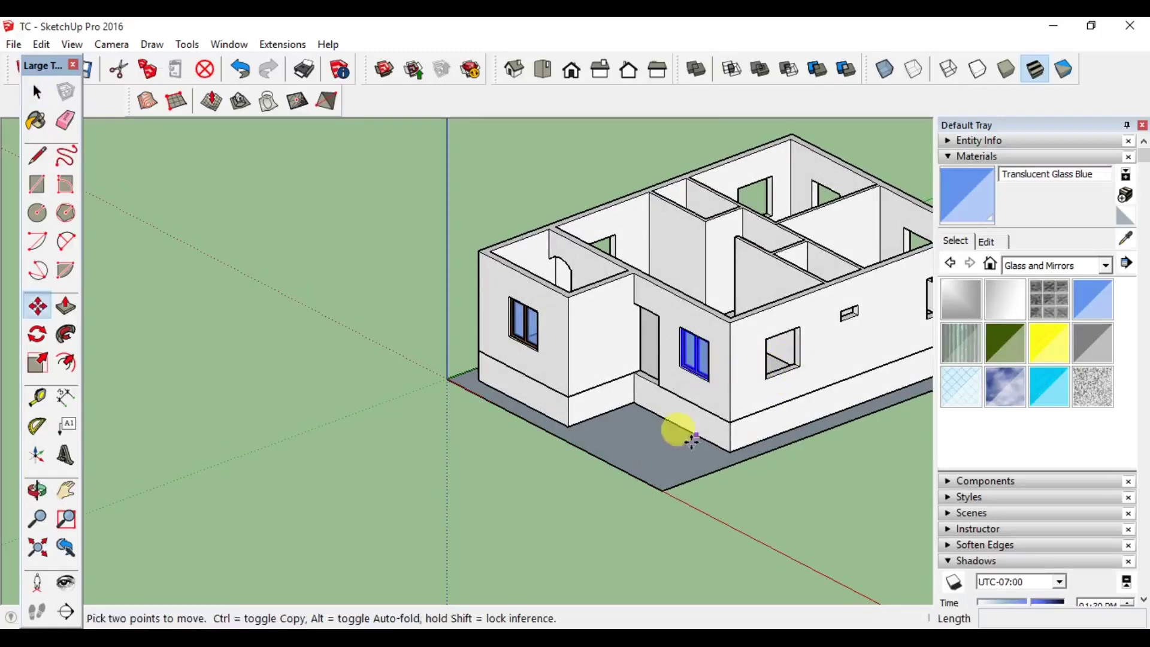
{"action": "scroll", "coordinate": [670, 382], "scroll_direction": "up", "scroll_amount": 2}
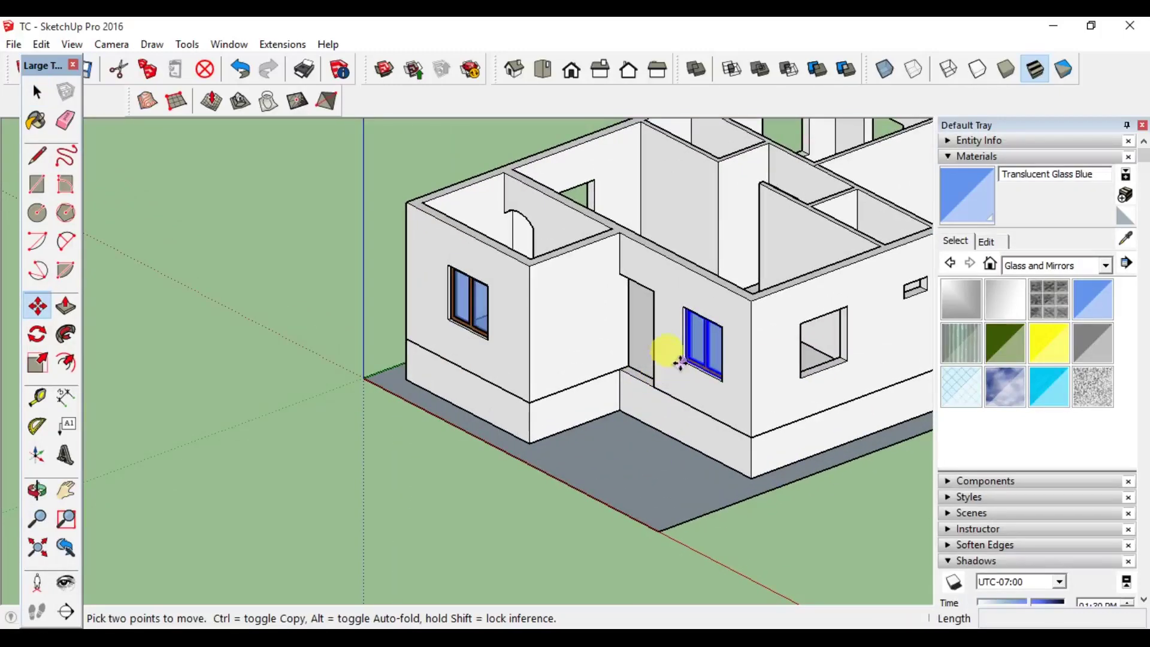
{"action": "scroll", "coordinate": [703, 371], "scroll_direction": "down", "scroll_amount": 3}
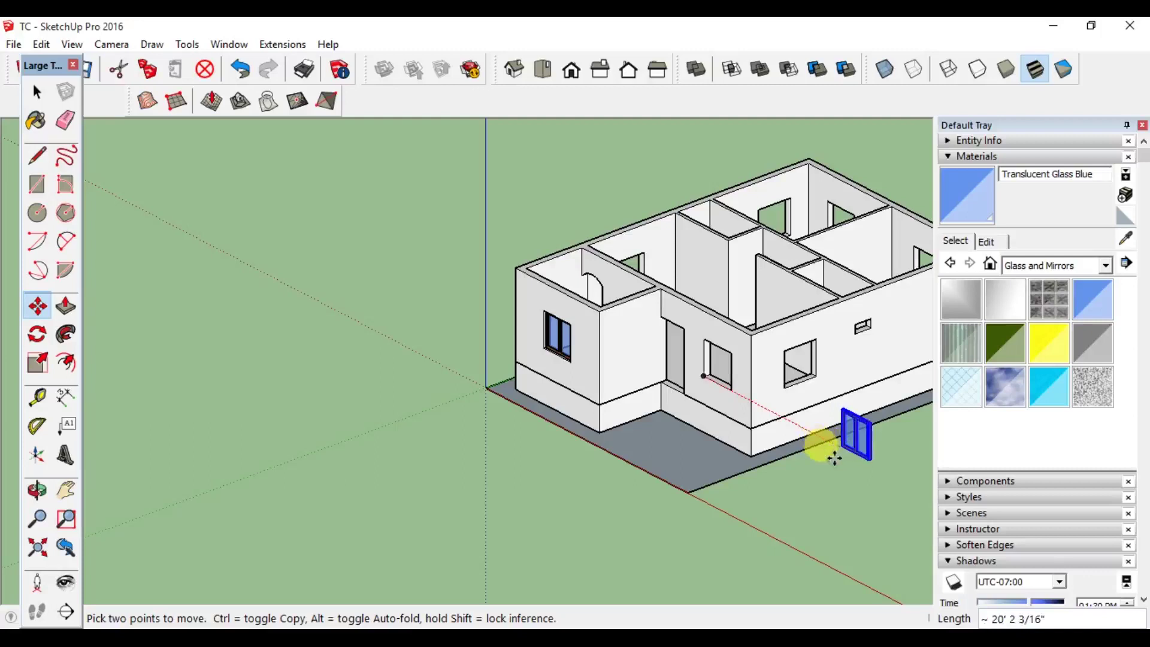
{"action": "key", "text": "ctrl"}
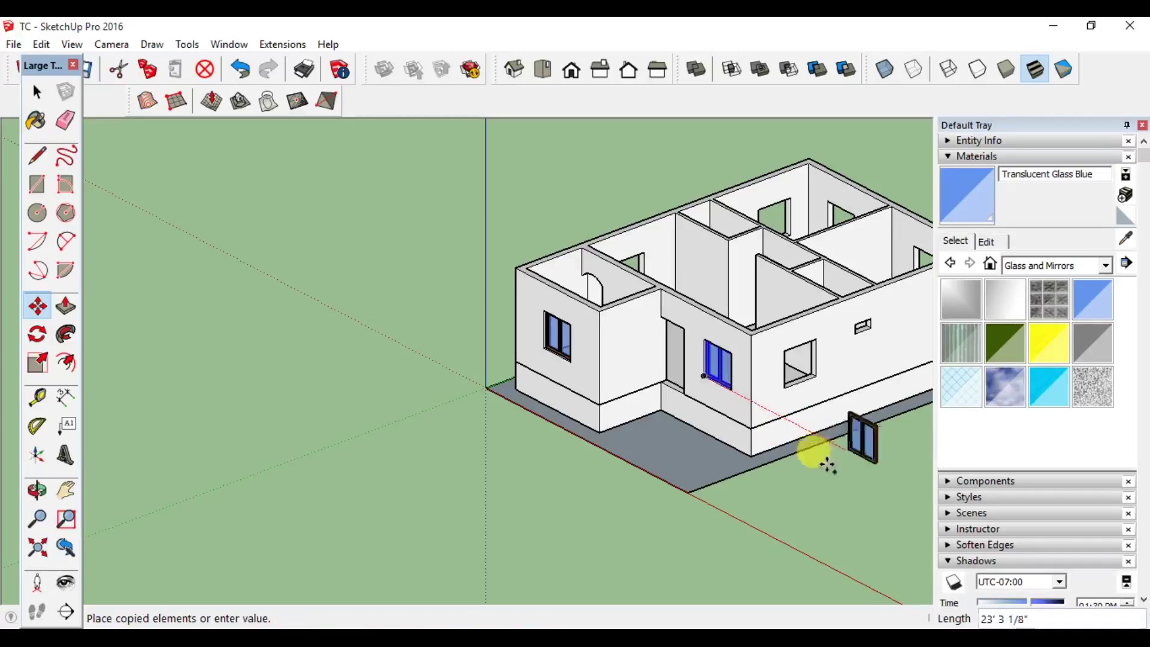
{"action": "left_click", "coordinate": [858, 477]}
{"action": "key", "text": "space"}
{"action": "middle_click_drag", "start_coordinate": [858, 475], "coordinate": [458, 461]}
{"action": "scroll", "coordinate": [516, 455], "scroll_direction": "up", "scroll_amount": 3}
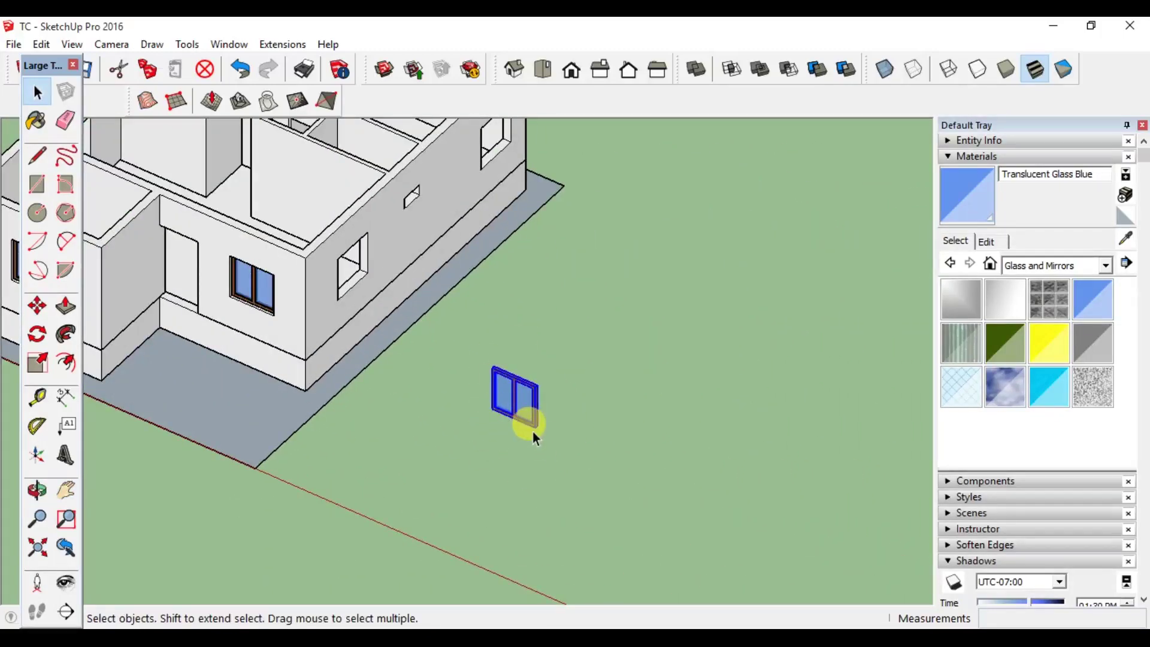
{"action": "key", "text": "q"}
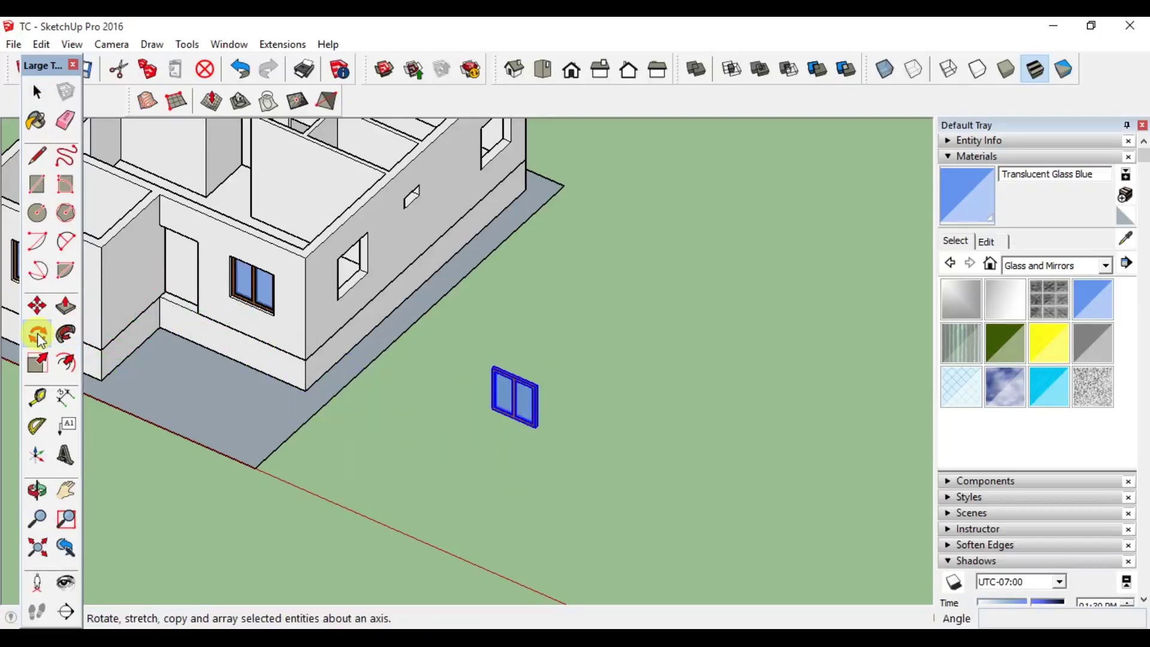
Step: Rotate the ground copy of the window about its base to stand upright
{"action": "scroll", "coordinate": [514, 440], "scroll_direction": "up", "scroll_amount": 2}
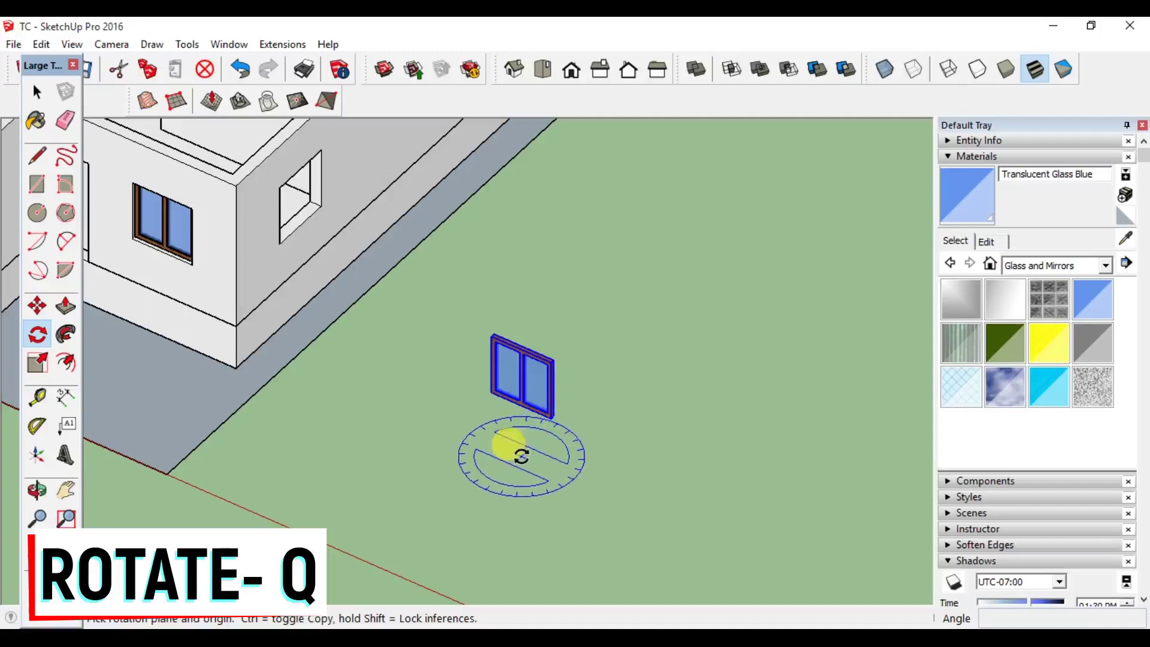
{"action": "left_click", "coordinate": [521, 456]}
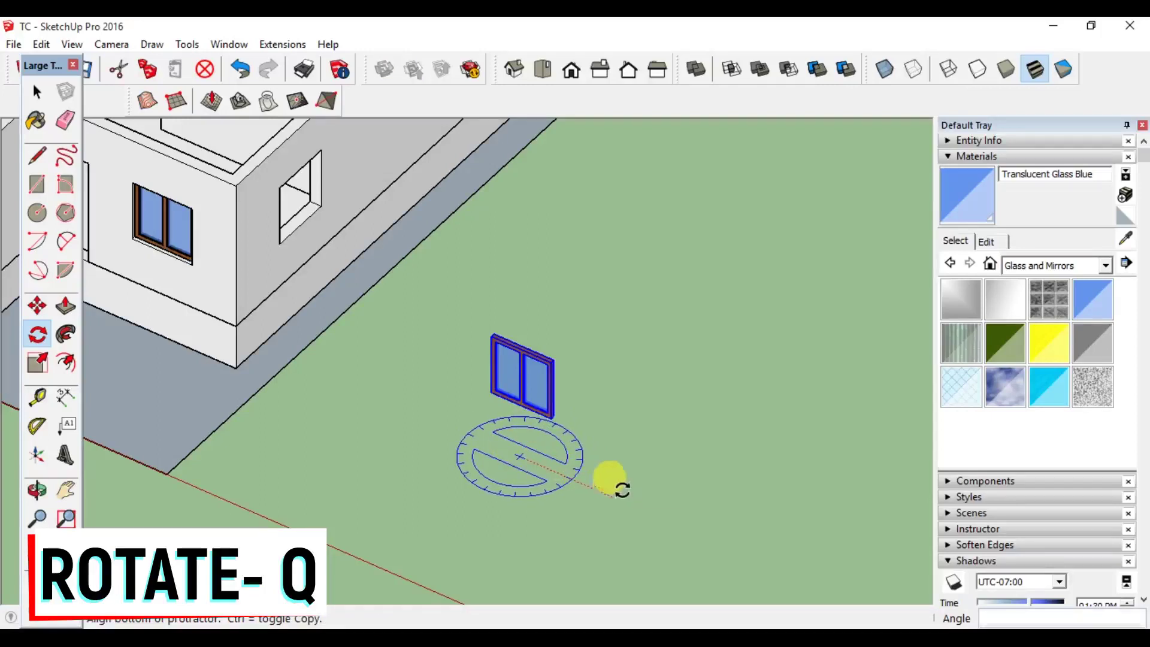
{"action": "left_click", "coordinate": [616, 493]}
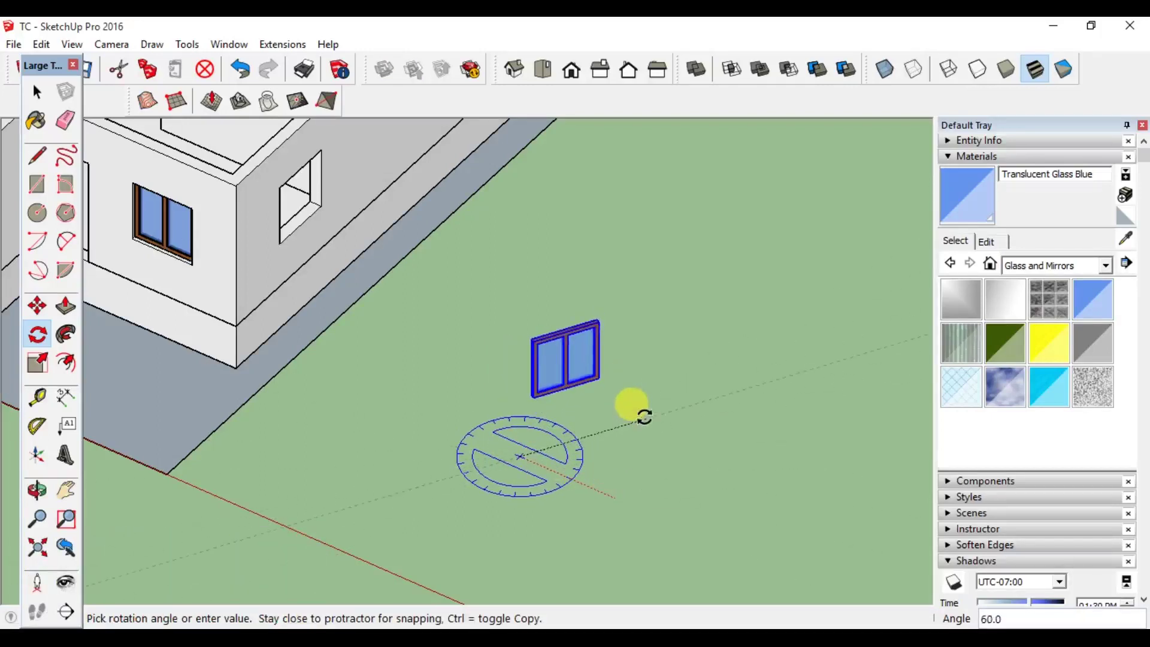
{"action": "key", "text": "Return"}
{"action": "key", "text": "space"}
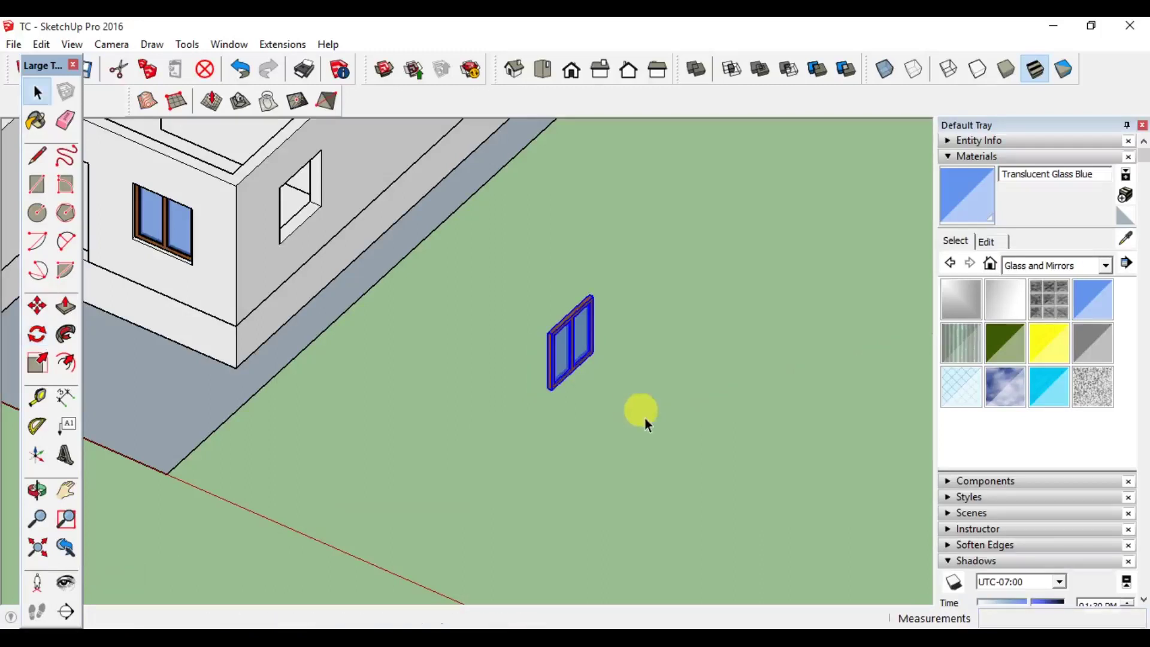
{"action": "scroll", "coordinate": [534, 375], "scroll_direction": "up", "scroll_amount": 4}
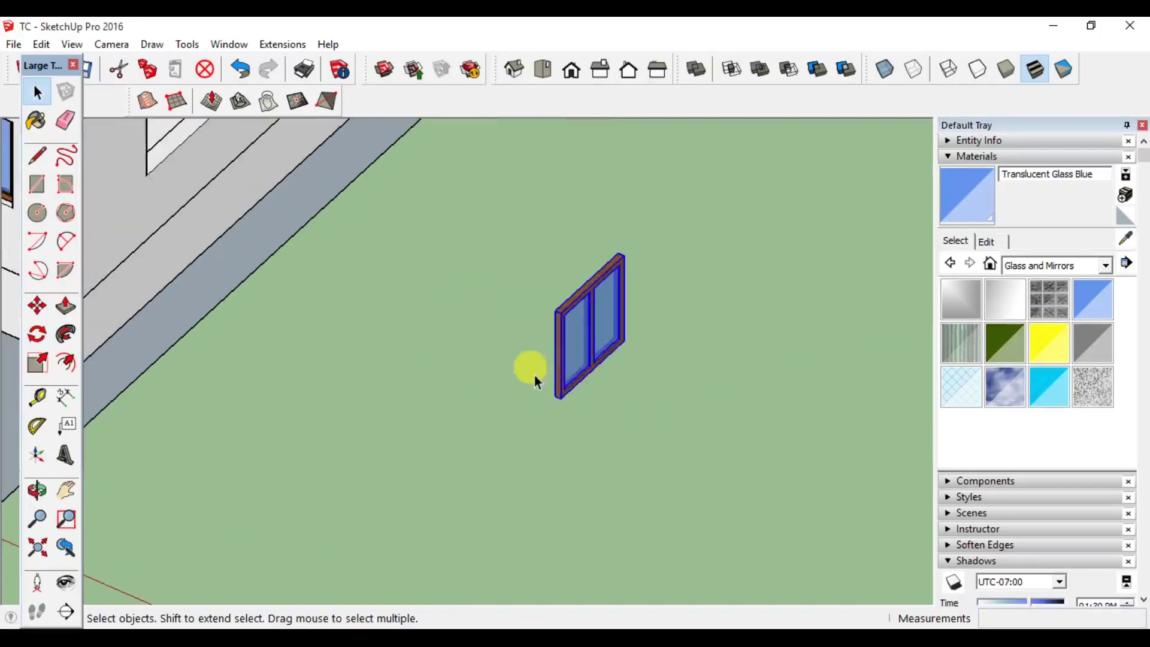
Step: Switch to X-ray face style and move the upright window into the side-wall opening
{"action": "left_click", "coordinate": [886, 71]}
{"action": "scroll", "coordinate": [628, 396], "scroll_direction": "down", "scroll_amount": 3}
{"action": "key", "text": "m"}
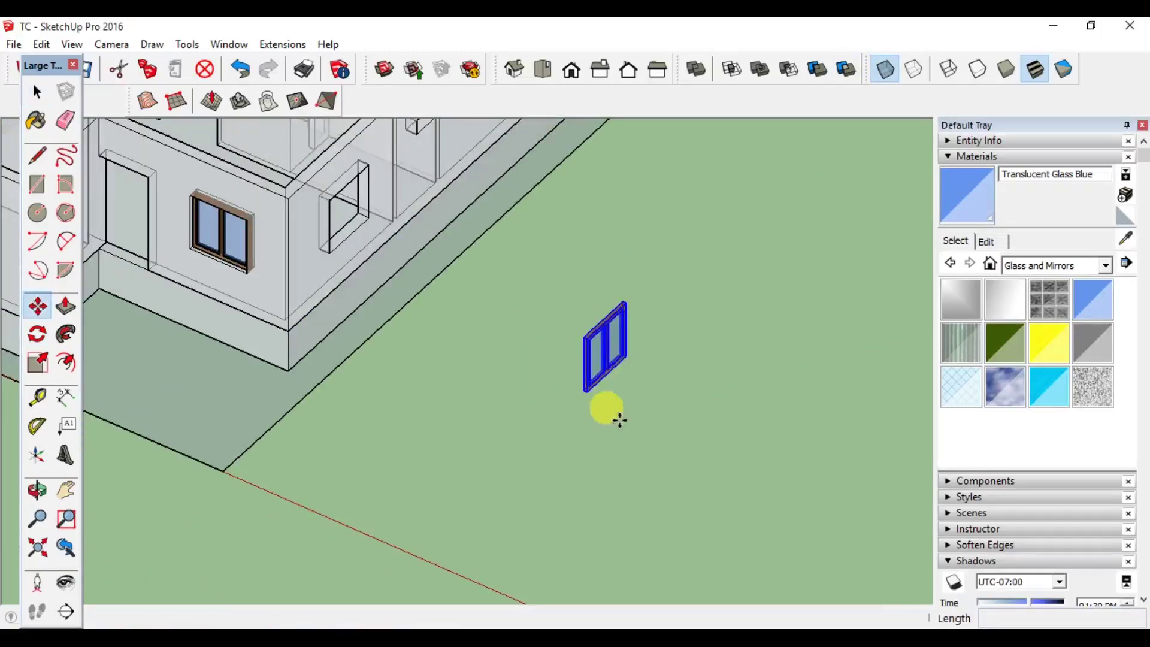
{"action": "scroll", "coordinate": [580, 395], "scroll_direction": "up", "scroll_amount": 4}
{"action": "scroll", "coordinate": [591, 377], "scroll_direction": "up", "scroll_amount": 2}
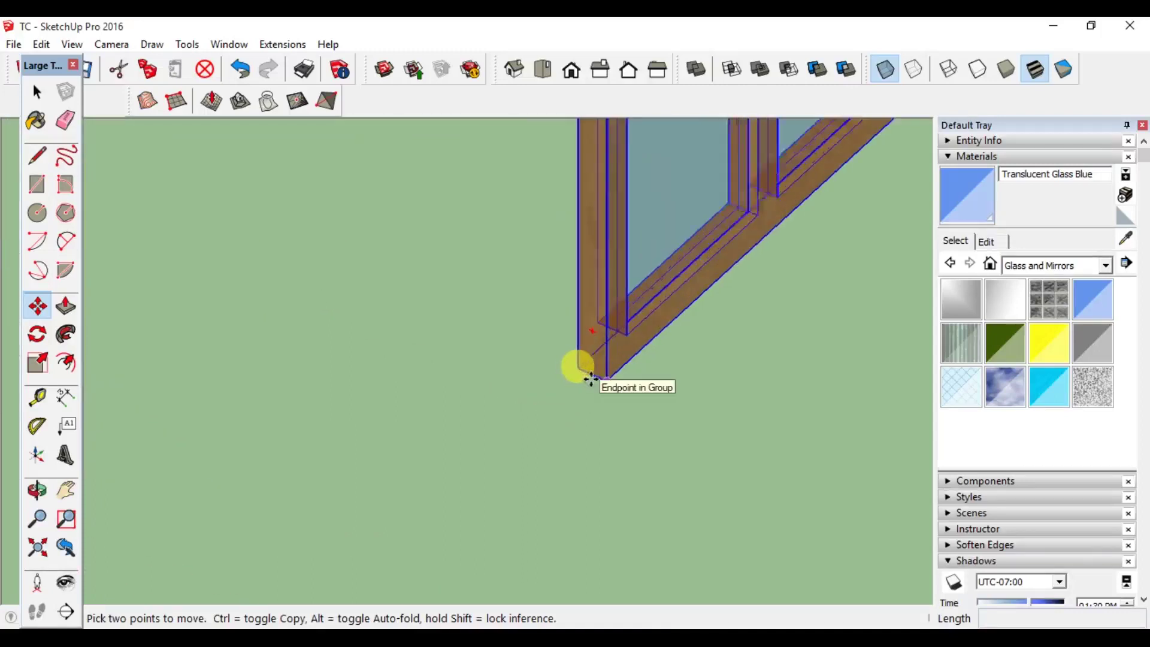
{"action": "left_click", "coordinate": [590, 369]}
{"action": "scroll", "coordinate": [560, 415], "scroll_direction": "down", "scroll_amount": 3}
{"action": "scroll", "coordinate": [419, 395], "scroll_direction": "down", "scroll_amount": 3}
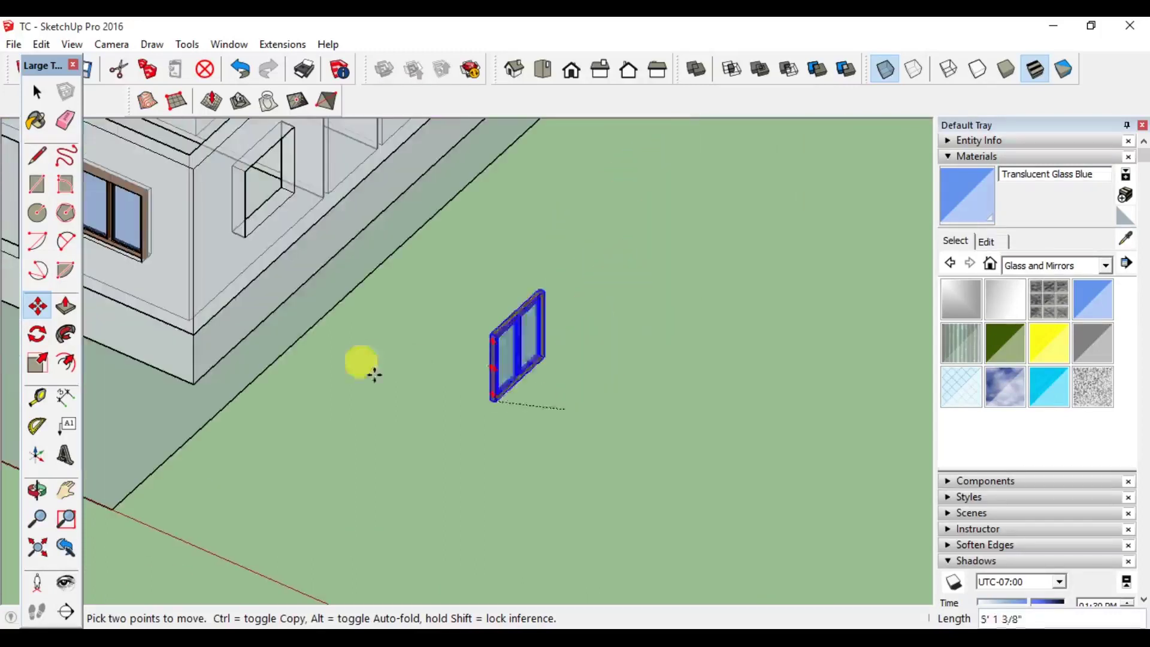
{"action": "scroll", "coordinate": [232, 227], "scroll_direction": "up", "scroll_amount": 6}
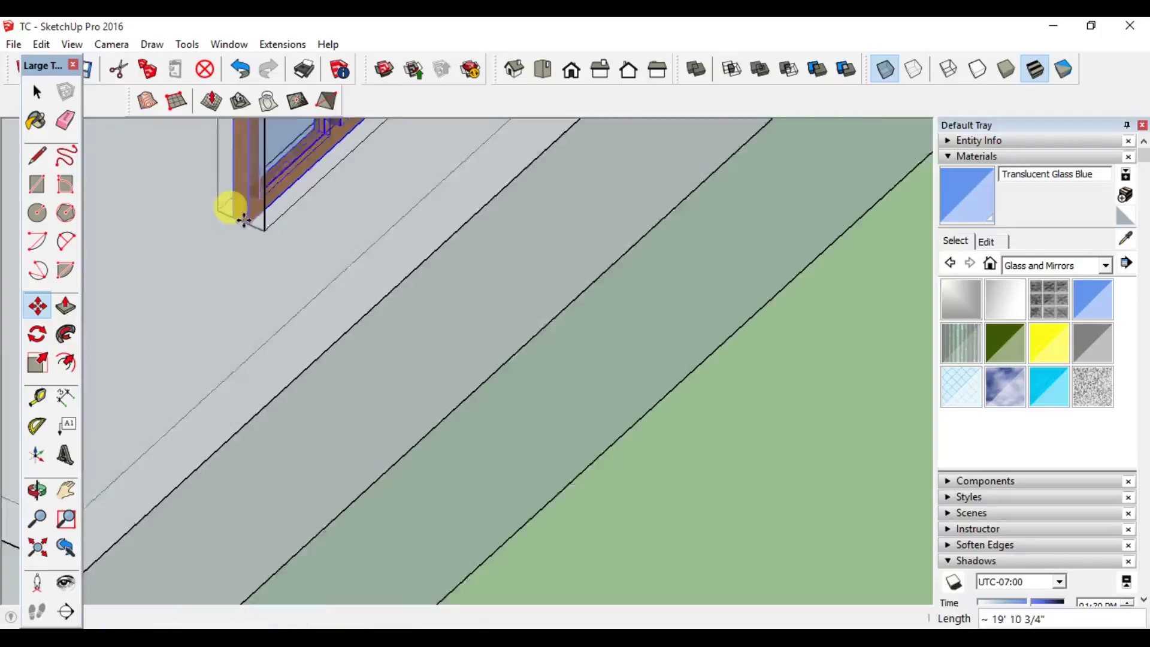
{"action": "scroll", "coordinate": [233, 222], "scroll_direction": "down", "scroll_amount": 4}
{"action": "left_click", "coordinate": [248, 236]}
{"action": "scroll", "coordinate": [258, 224], "scroll_direction": "up", "scroll_amount": 3}
{"action": "scroll", "coordinate": [258, 225], "scroll_direction": "up", "scroll_amount": 1}
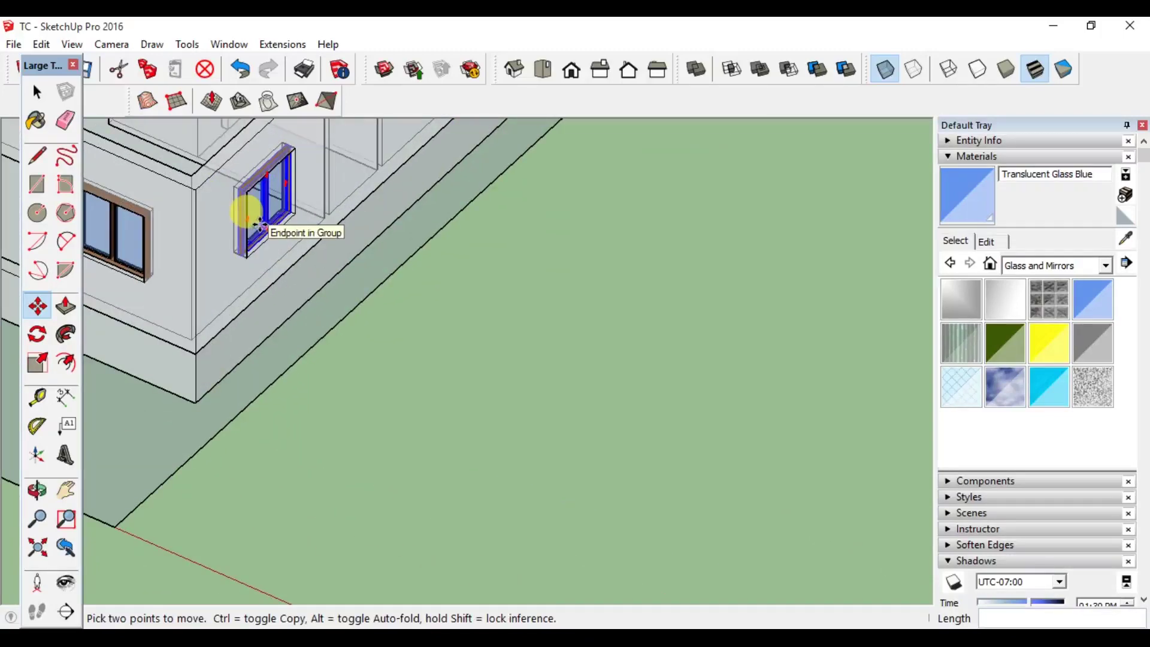
{"action": "scroll", "coordinate": [234, 270], "scroll_direction": "up", "scroll_amount": 3}
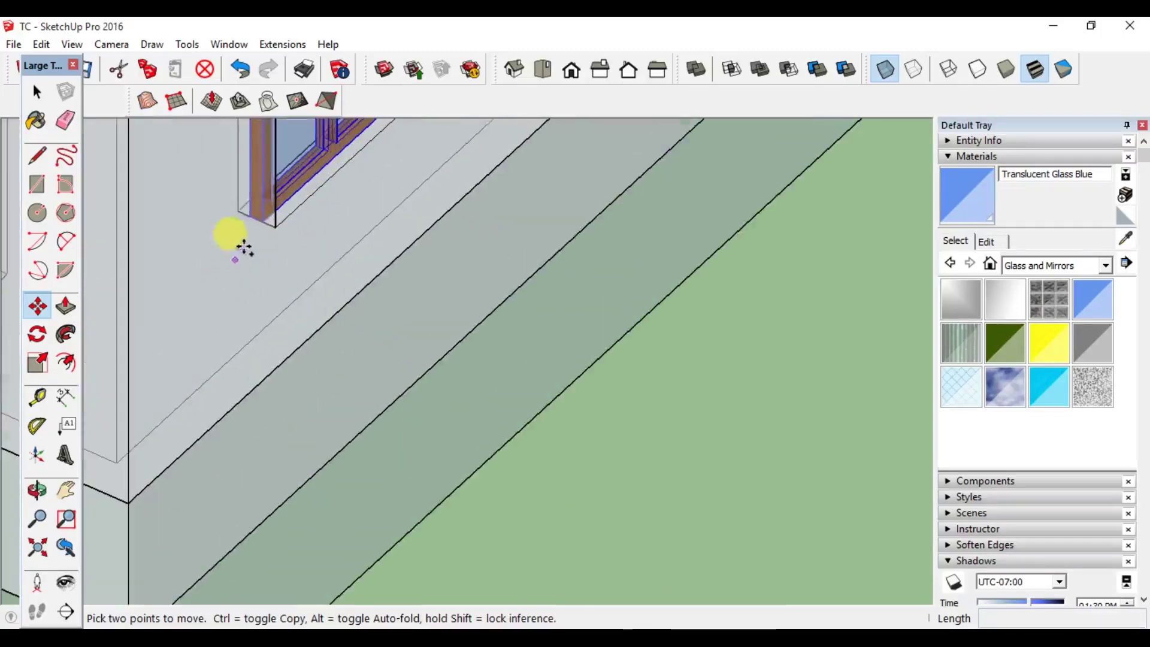
{"action": "scroll", "coordinate": [256, 223], "scroll_direction": "up", "scroll_amount": 2}
Step: Begin a Ctrl-copy of the placed window from its base corner
{"action": "key", "text": "ctrl"}
{"action": "left_click", "coordinate": [259, 217]}
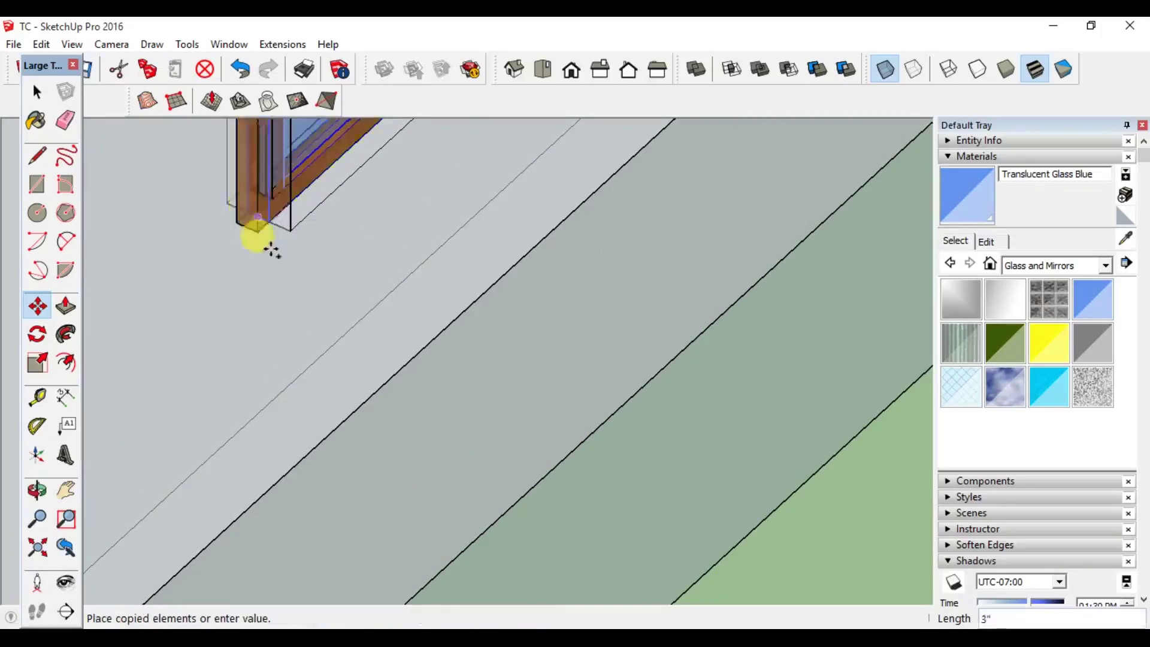
{"action": "scroll", "coordinate": [270, 249], "scroll_direction": "down", "scroll_amount": 6}
{"action": "scroll", "coordinate": [697, 186], "scroll_direction": "down", "scroll_amount": 3}
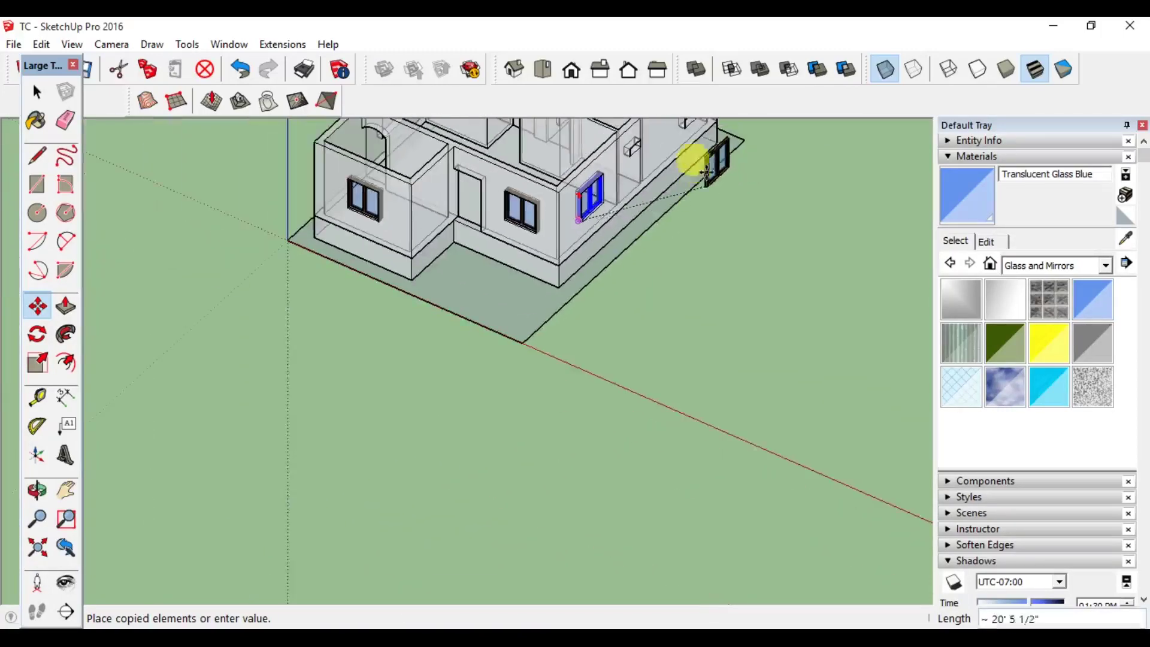
{"action": "scroll", "coordinate": [689, 149], "scroll_direction": "up", "scroll_amount": 2}
Step: Set the dragged window copy into another wall opening
{"action": "middle_click_drag", "start_coordinate": [685, 201], "coordinate": [565, 393]}
{"action": "scroll", "coordinate": [557, 398], "scroll_direction": "up", "scroll_amount": 4}
{"action": "left_click", "coordinate": [551, 392]}
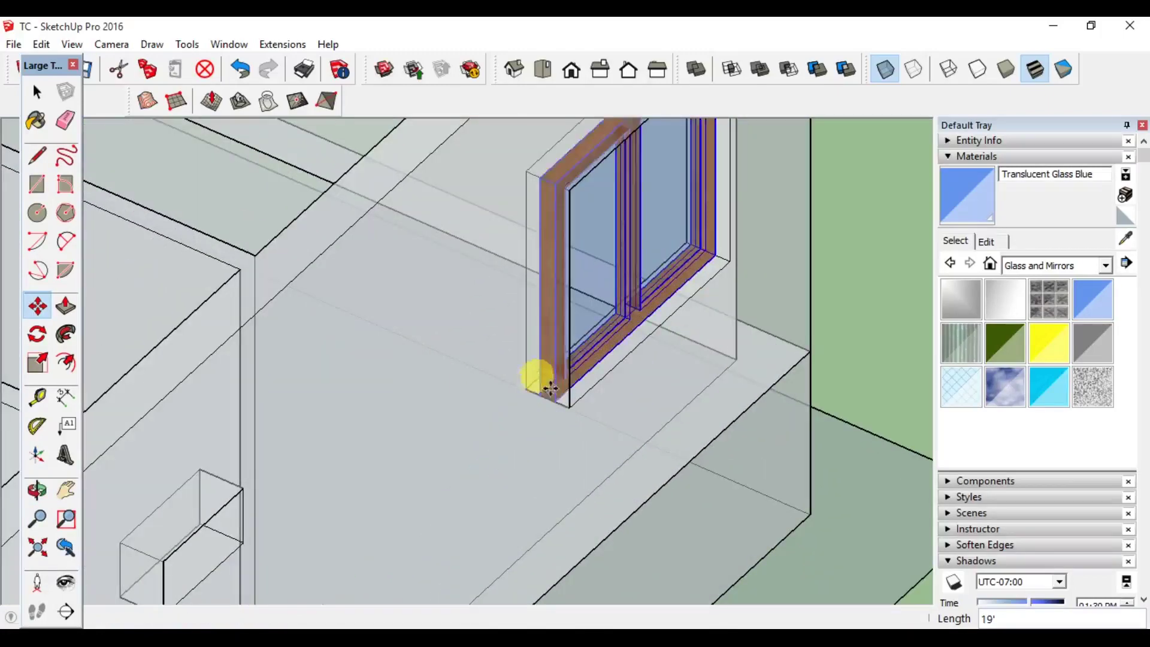
{"action": "key", "text": "space"}
{"action": "scroll", "coordinate": [580, 313], "scroll_direction": "down", "scroll_amount": 10}
{"action": "scroll", "coordinate": [598, 359], "scroll_direction": "up", "scroll_amount": 3}
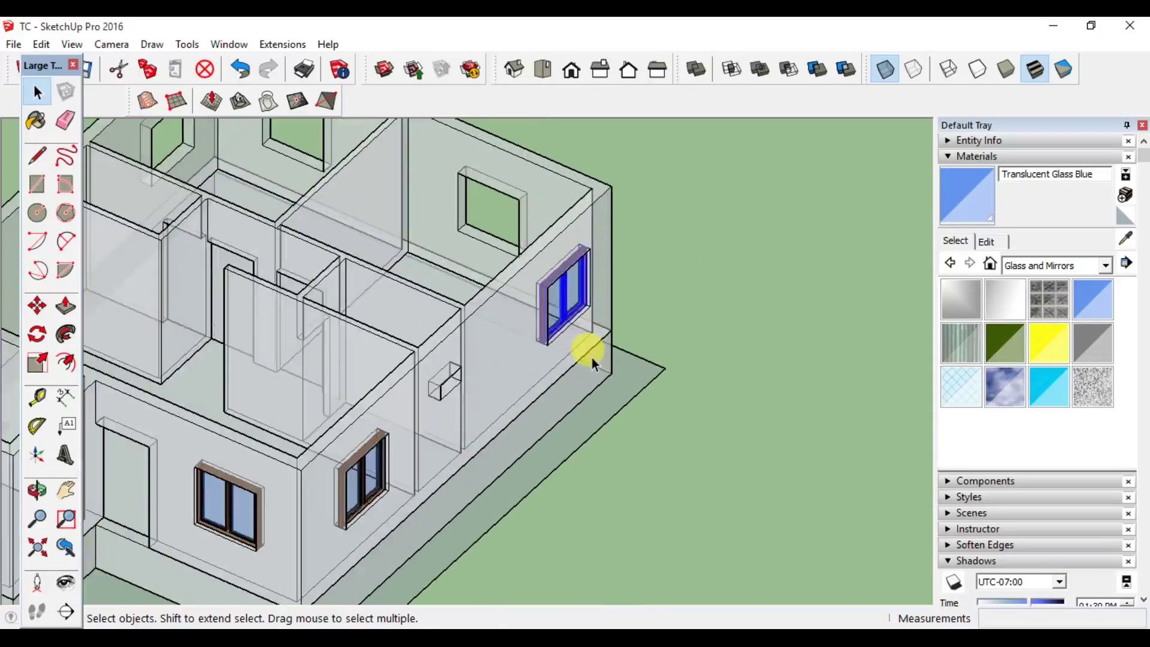
Step: Ctrl-copy the window corner to corner into a further empty opening
{"action": "key", "text": "m"}
{"action": "scroll", "coordinate": [592, 357], "scroll_direction": "up", "scroll_amount": 5}
{"action": "left_click", "coordinate": [513, 303]}
{"action": "key", "text": "ctrl"}
{"action": "scroll", "coordinate": [521, 367], "scroll_direction": "down", "scroll_amount": 3}
{"action": "scroll", "coordinate": [521, 368], "scroll_direction": "up", "scroll_amount": 5}
{"action": "left_click", "coordinate": [107, 191]}
{"action": "key", "text": "space"}
{"action": "scroll", "coordinate": [398, 437], "scroll_direction": "down", "scroll_amount": 8}
Step: Copy the window once more into the next empty opening
{"action": "key", "text": "m"}
{"action": "scroll", "coordinate": [359, 462], "scroll_direction": "up", "scroll_amount": 3}
{"action": "left_click", "coordinate": [360, 461]}
{"action": "key", "text": "ctrl"}
{"action": "scroll", "coordinate": [386, 437], "scroll_direction": "up", "scroll_amount": 6}
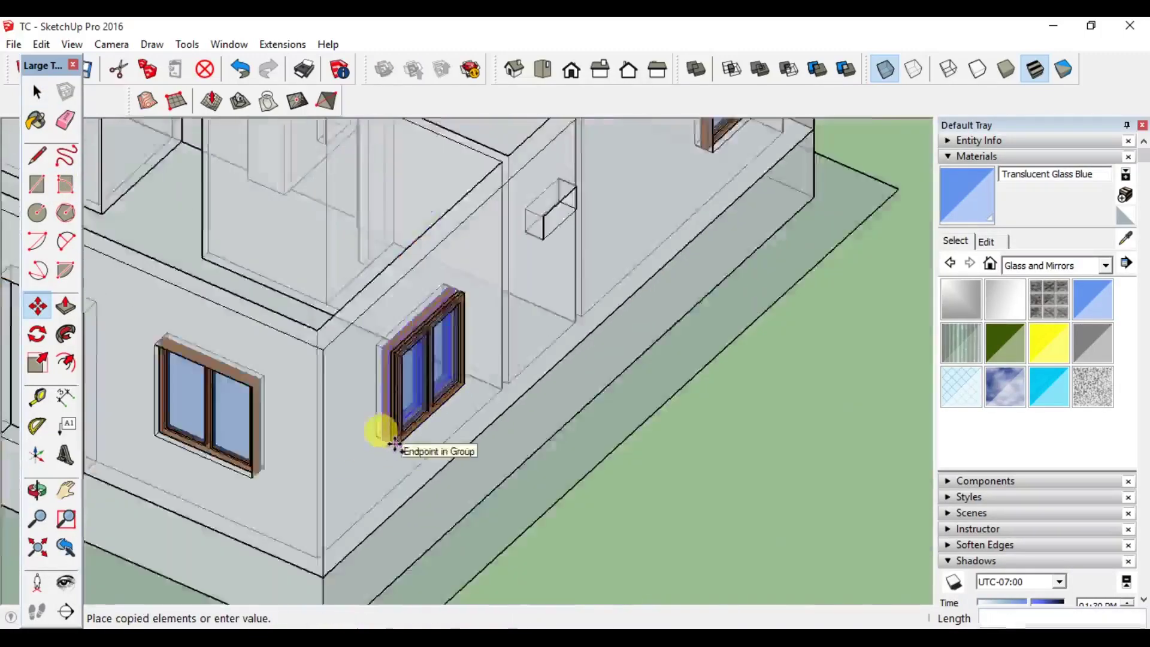
{"action": "left_click", "coordinate": [271, 372]}
{"action": "scroll", "coordinate": [365, 311], "scroll_direction": "down", "scroll_amount": 8}
{"action": "key", "text": "space"}
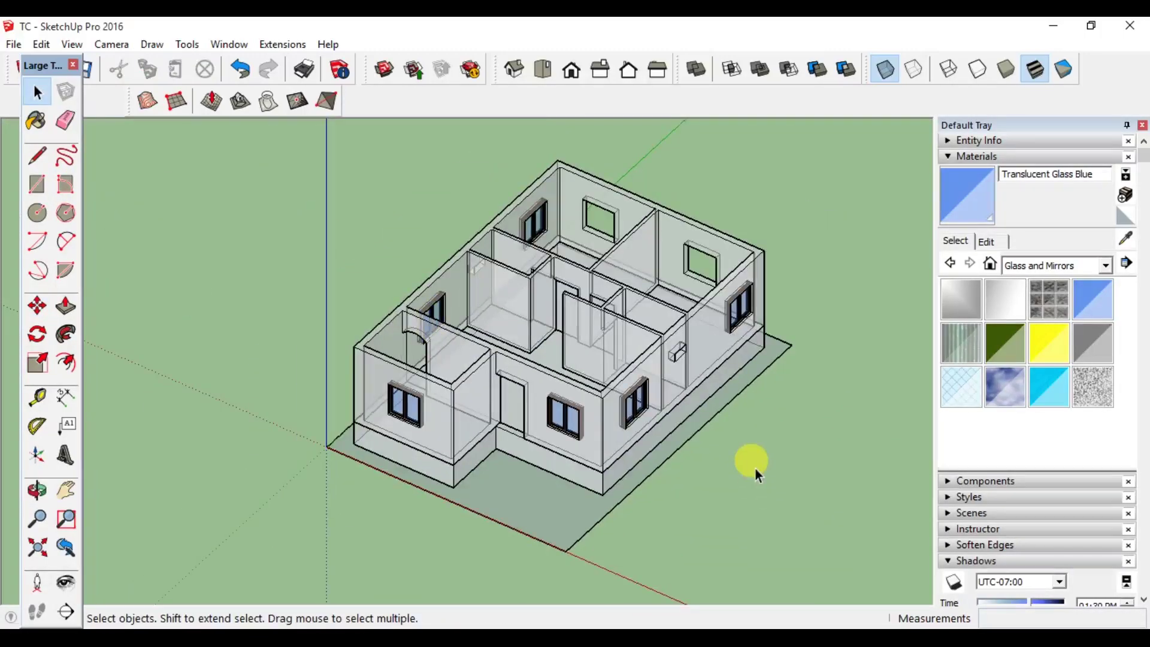
Step: Copy the front-wall window into a back-wall opening, then show the Right view
{"action": "left_click", "coordinate": [560, 426]}
{"action": "key", "text": "m"}
{"action": "scroll", "coordinate": [552, 437], "scroll_direction": "up", "scroll_amount": 2}
{"action": "left_click", "coordinate": [552, 437]}
{"action": "key", "text": "ctrl"}
{"action": "scroll", "coordinate": [680, 385], "scroll_direction": "up", "scroll_amount": 6}
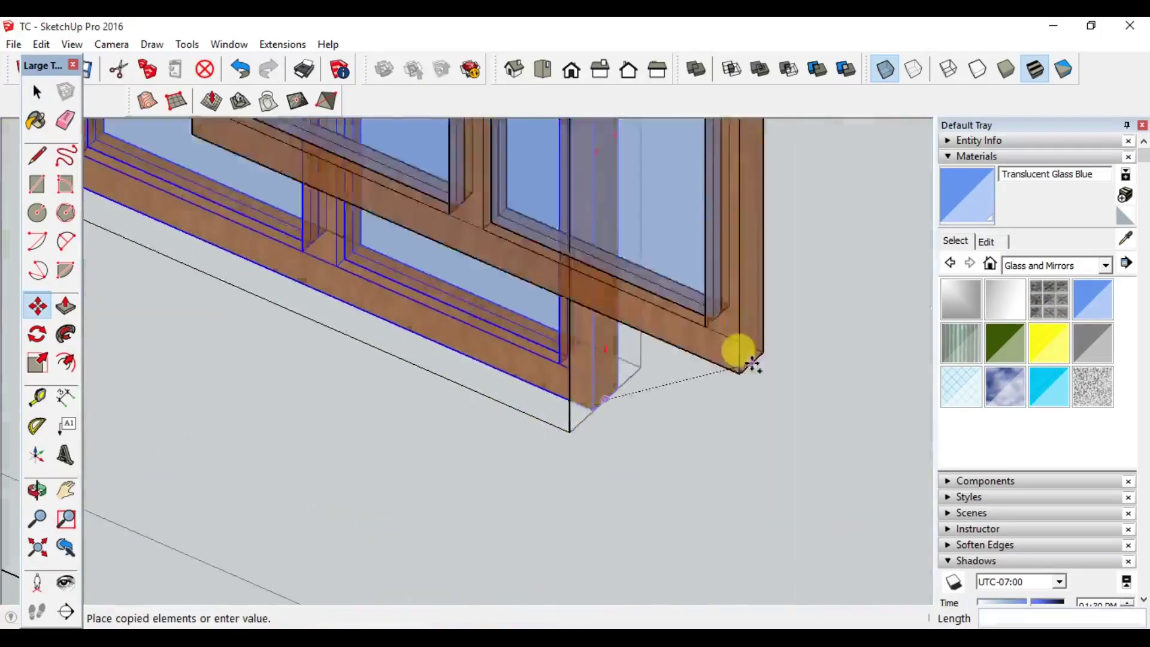
{"action": "scroll", "coordinate": [834, 239], "scroll_direction": "down", "scroll_amount": 8}
{"action": "scroll", "coordinate": [785, 285], "scroll_direction": "up", "scroll_amount": 6}
{"action": "left_click", "coordinate": [792, 208]}
{"action": "left_click", "coordinate": [777, 192]}
{"action": "scroll", "coordinate": [693, 282], "scroll_direction": "down", "scroll_amount": 8}
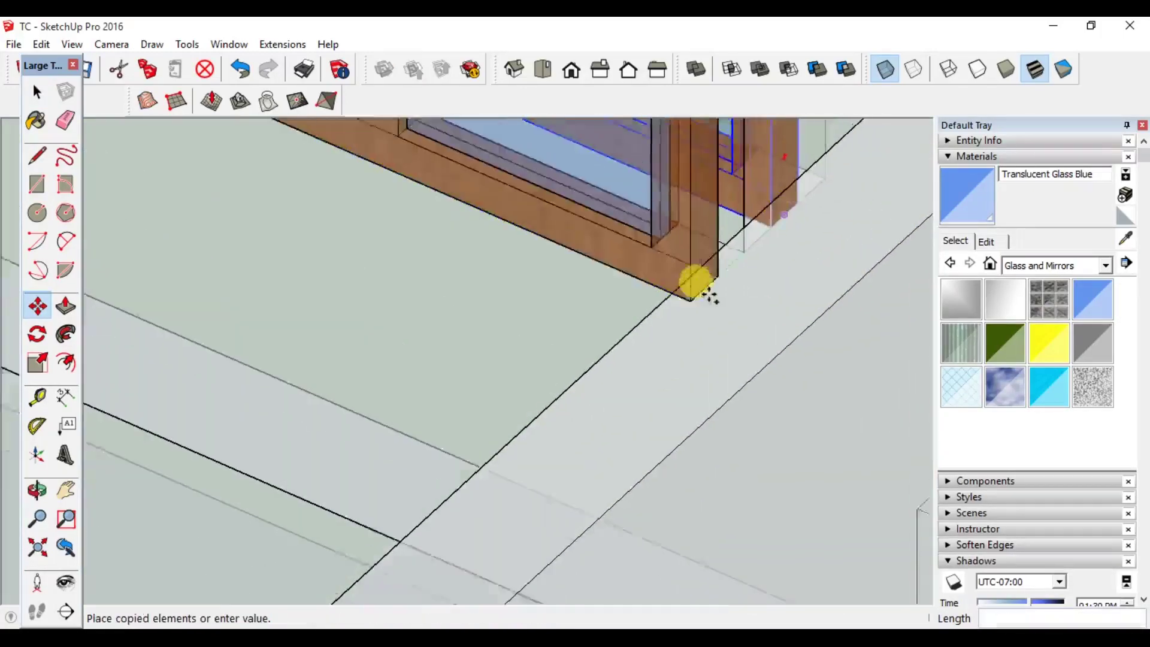
{"action": "key", "text": "Escape"}
{"action": "scroll", "coordinate": [599, 336], "scroll_direction": "down", "scroll_amount": 8}
{"action": "key", "text": "space"}
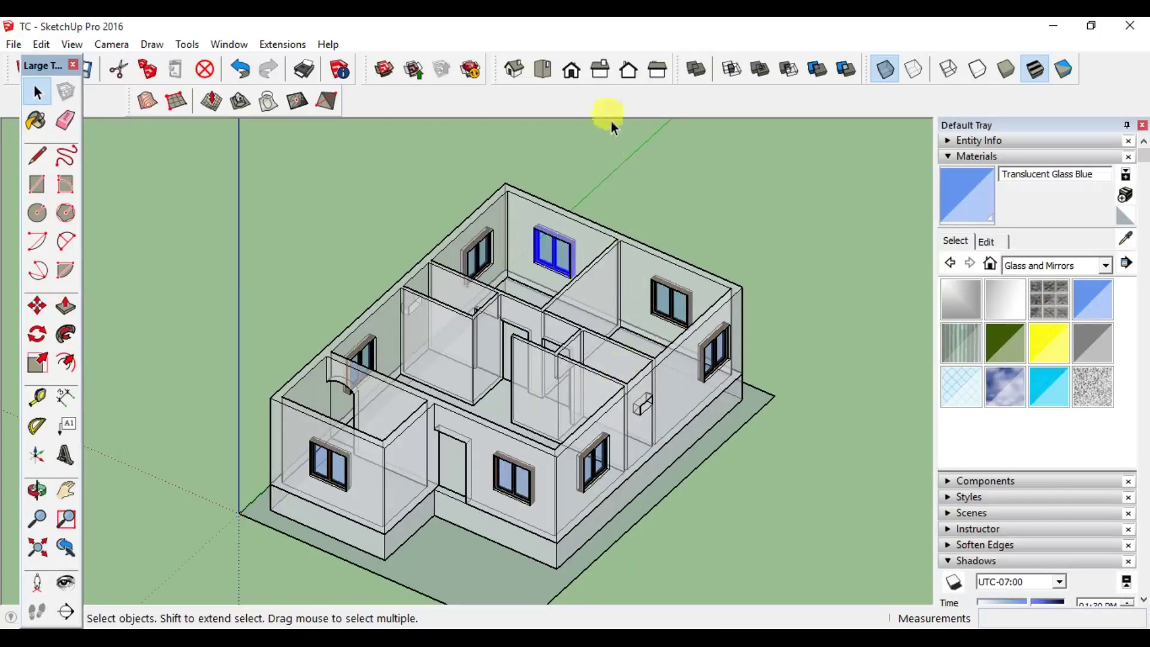
{"action": "left_click", "coordinate": [600, 70]}
Step: Turn X-ray off so the walls are solid again and clear the selection
{"action": "left_click", "coordinate": [883, 72]}
{"action": "left_click", "coordinate": [741, 401]}
{"action": "scroll", "coordinate": [722, 391], "scroll_direction": "up", "scroll_amount": 2}
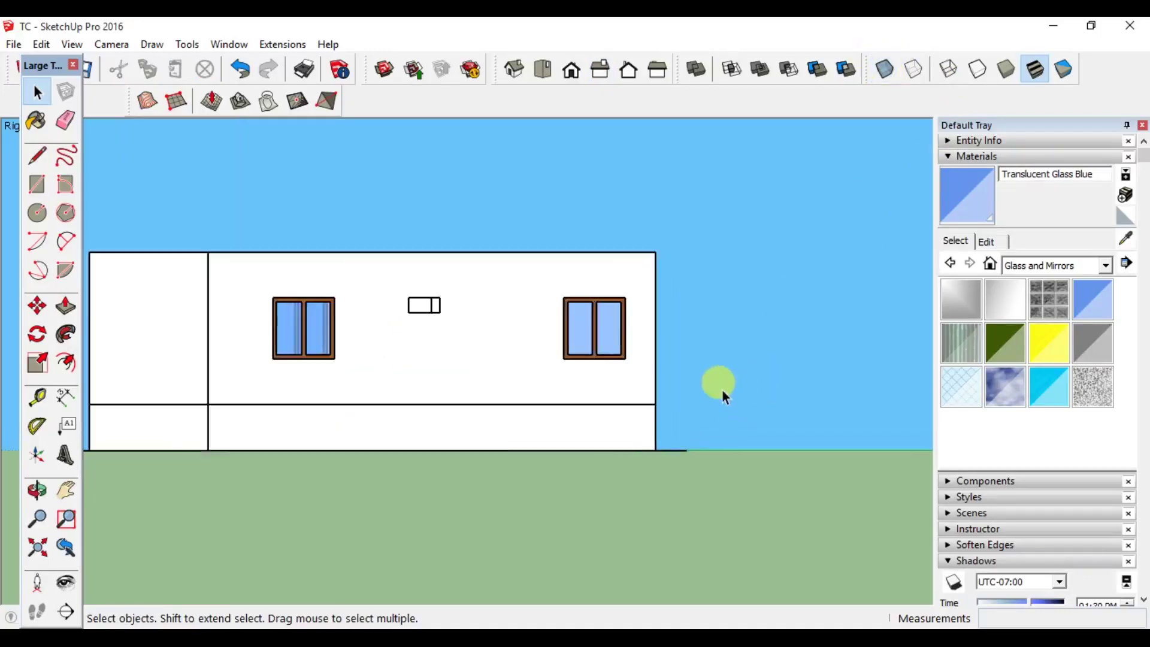
{"action": "key", "text": "e"}
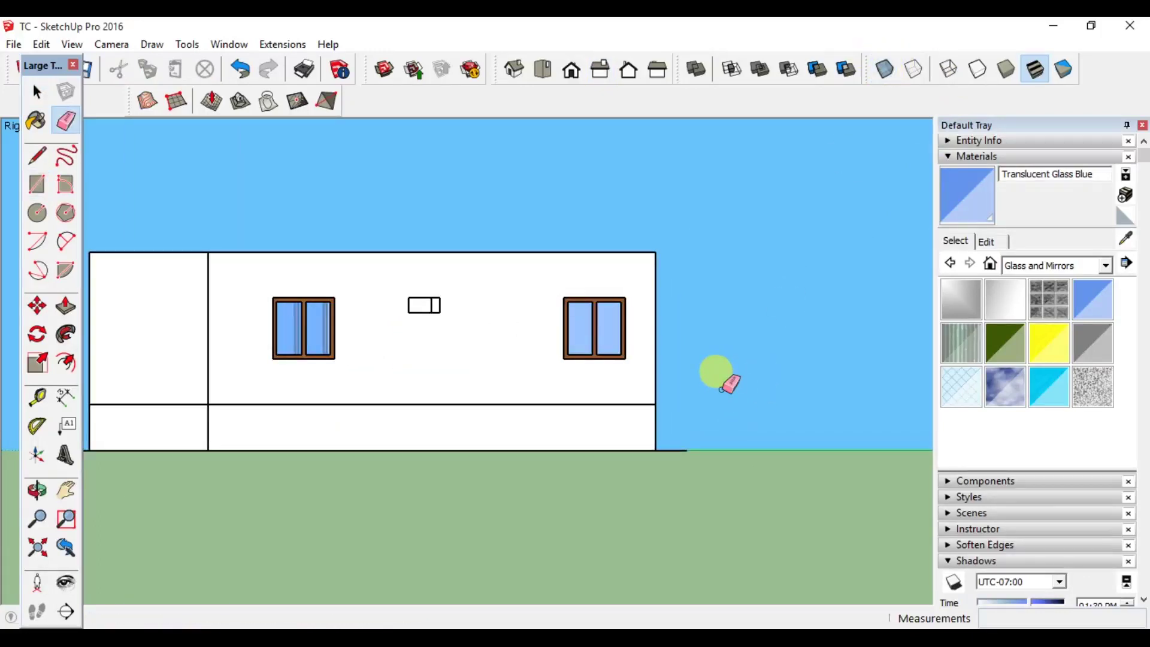
Step: Draw a trial 2'×1' rectangle right of the house, then delete it
{"action": "key", "text": "r"}
{"action": "scroll", "coordinate": [689, 341], "scroll_direction": "up", "scroll_amount": 2}
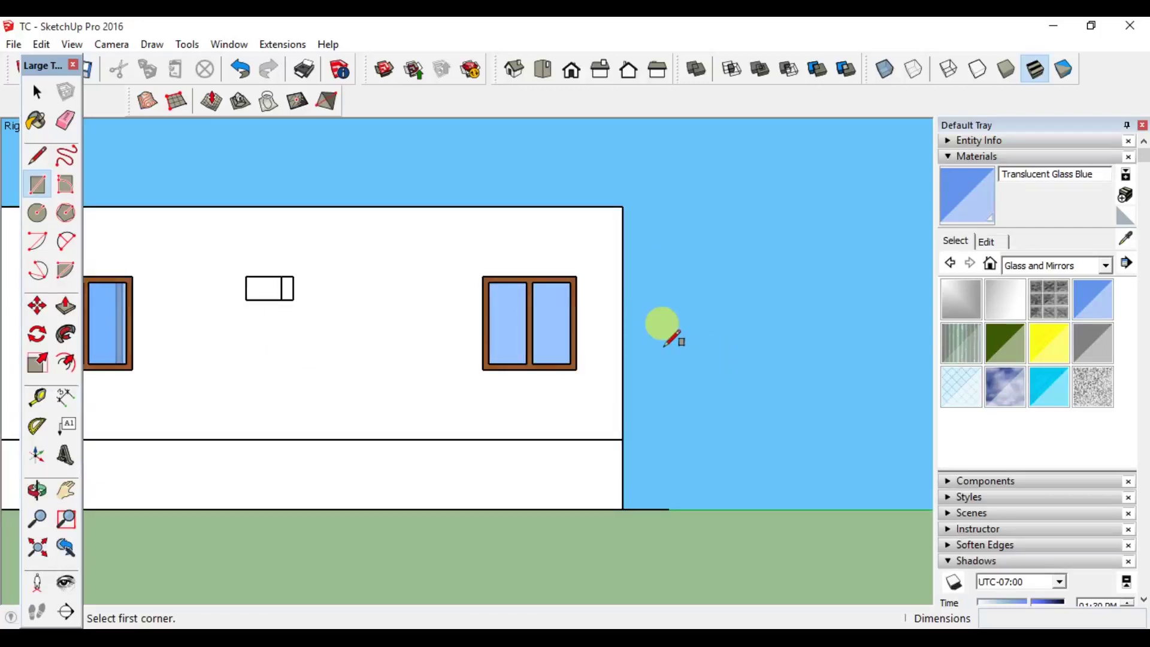
{"action": "left_click", "coordinate": [660, 353]}
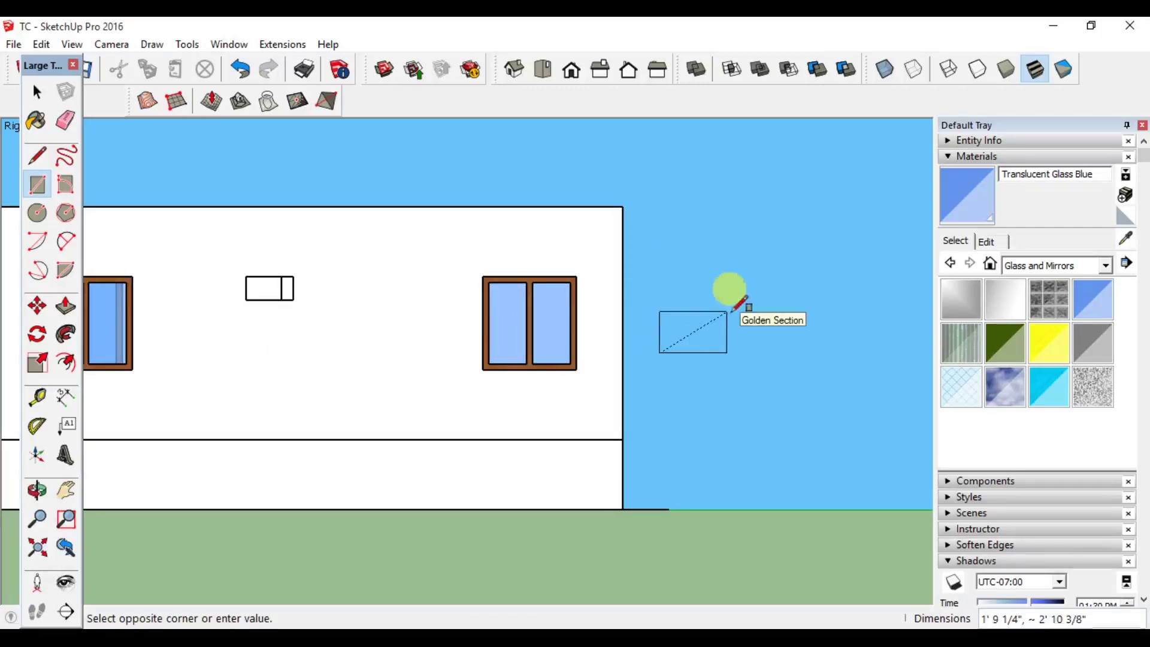
{"action": "type", "text": "2',1'"}
{"action": "key", "text": "Return"}
{"action": "key", "text": "space"}
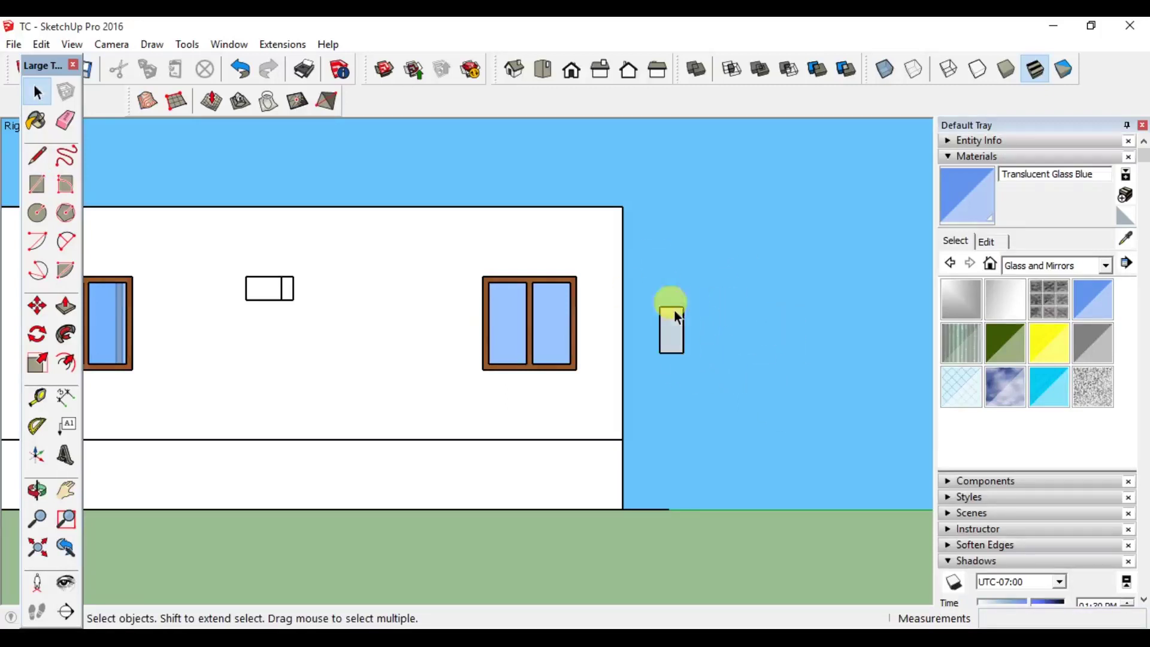
{"action": "key", "text": "Delete"}
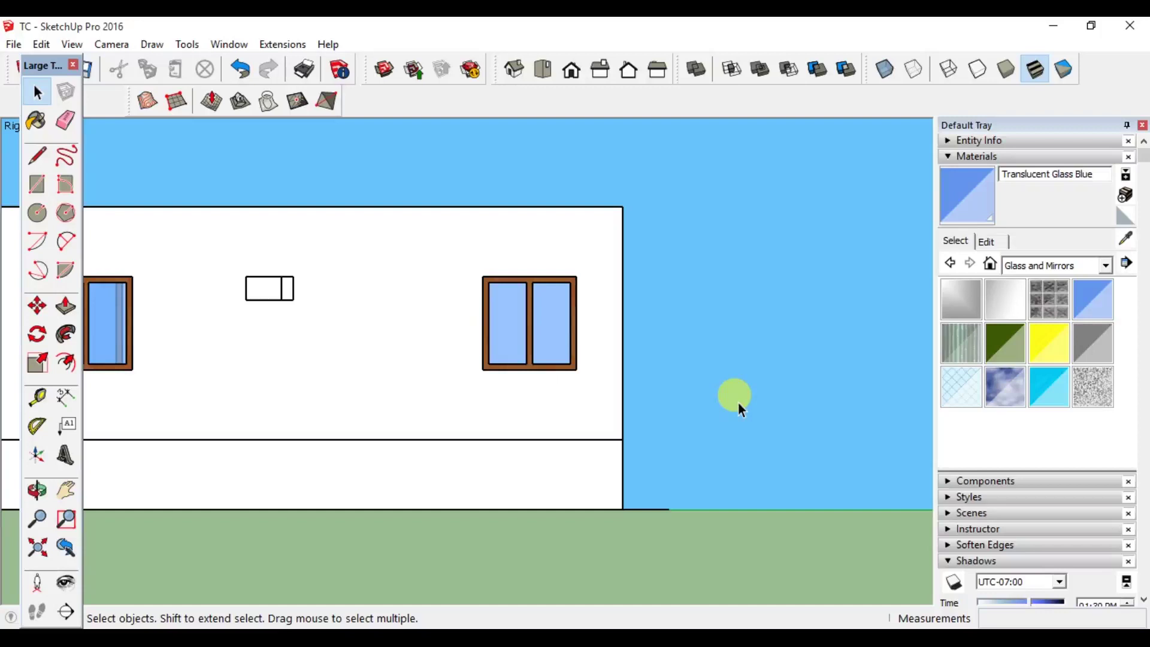
Step: Draw the ventilator rectangle at 1' by 2 beside the house
{"action": "key", "text": "r"}
{"action": "left_click", "coordinate": [672, 344]}
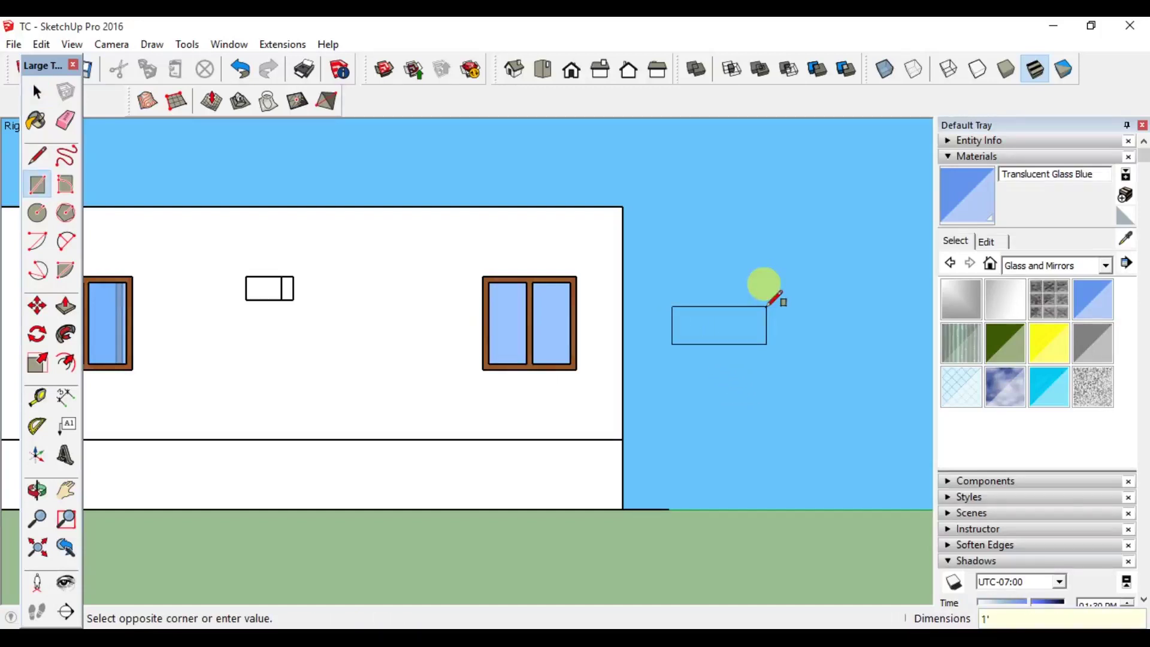
{"action": "type", "text": "1',2"}
{"action": "key", "text": "Return"}
{"action": "key", "text": "space"}
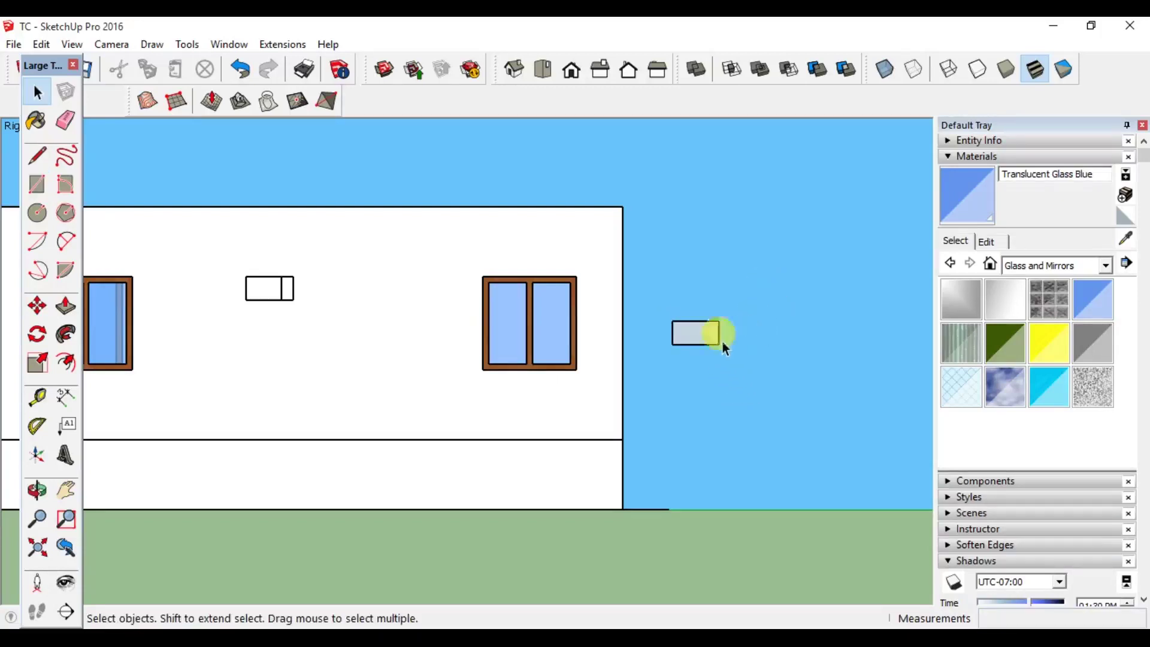
Step: Offset the rectangle's edges 2" inward to form a frame
{"action": "scroll", "coordinate": [669, 324], "scroll_direction": "up", "scroll_amount": 2}
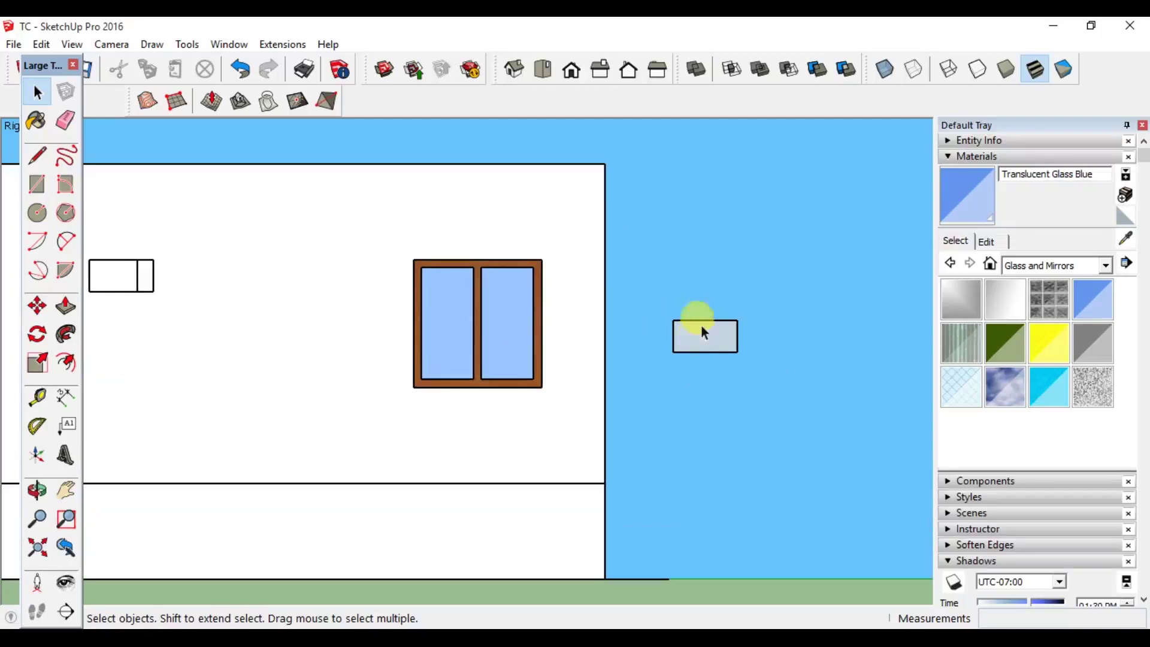
{"action": "scroll", "coordinate": [707, 336], "scroll_direction": "down", "scroll_amount": 1}
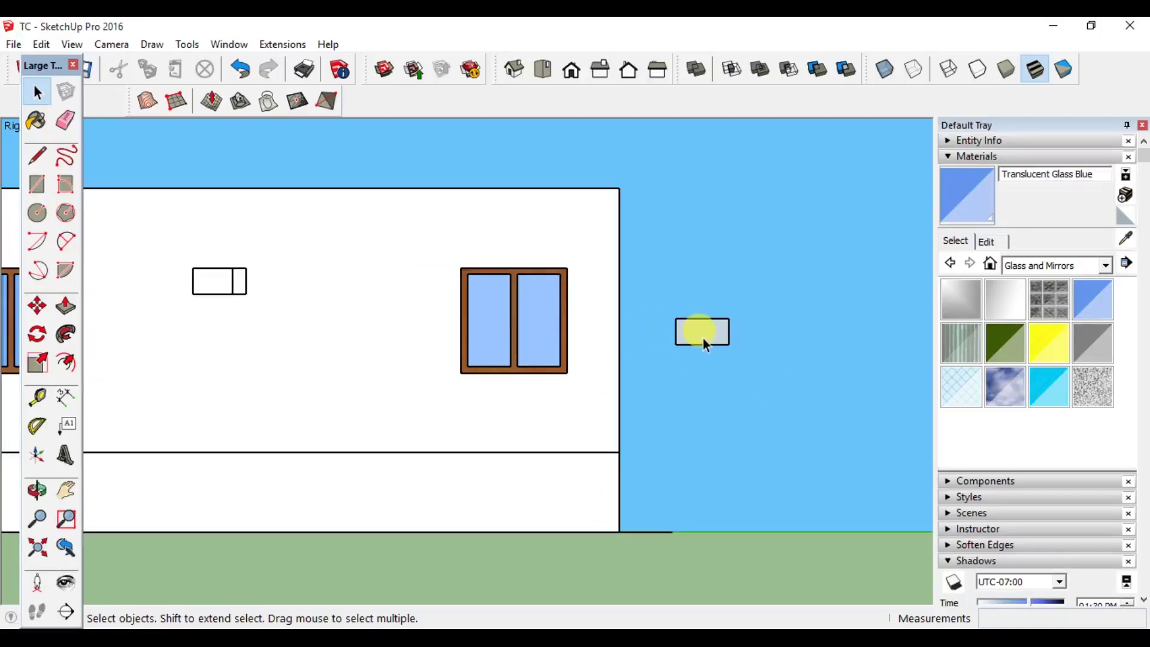
{"action": "scroll", "coordinate": [698, 338], "scroll_direction": "up", "scroll_amount": 1}
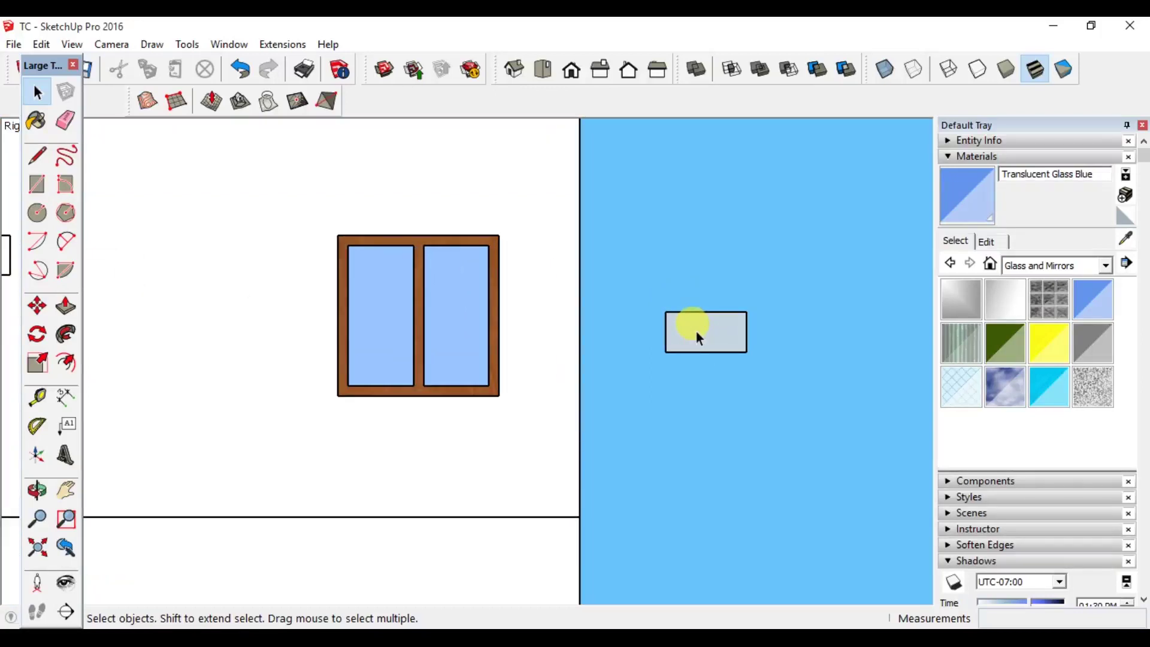
{"action": "scroll", "coordinate": [697, 337], "scroll_direction": "up", "scroll_amount": 1}
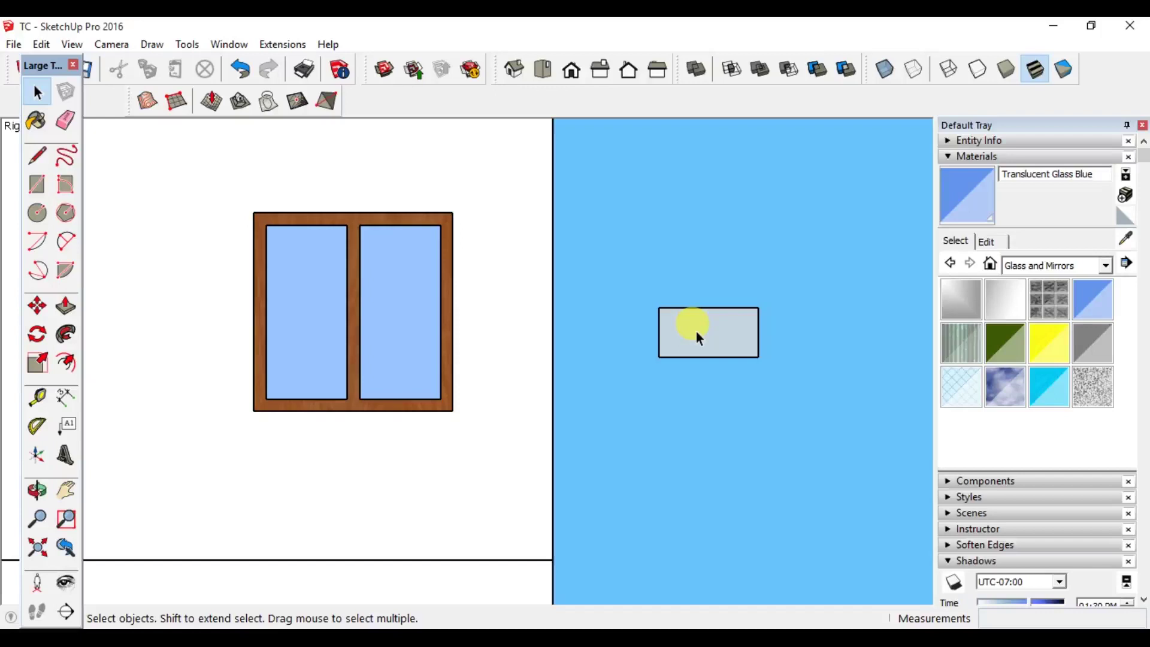
{"action": "key", "text": "f"}
{"action": "scroll", "coordinate": [696, 332], "scroll_direction": "up", "scroll_amount": 1}
{"action": "left_click", "coordinate": [717, 324]}
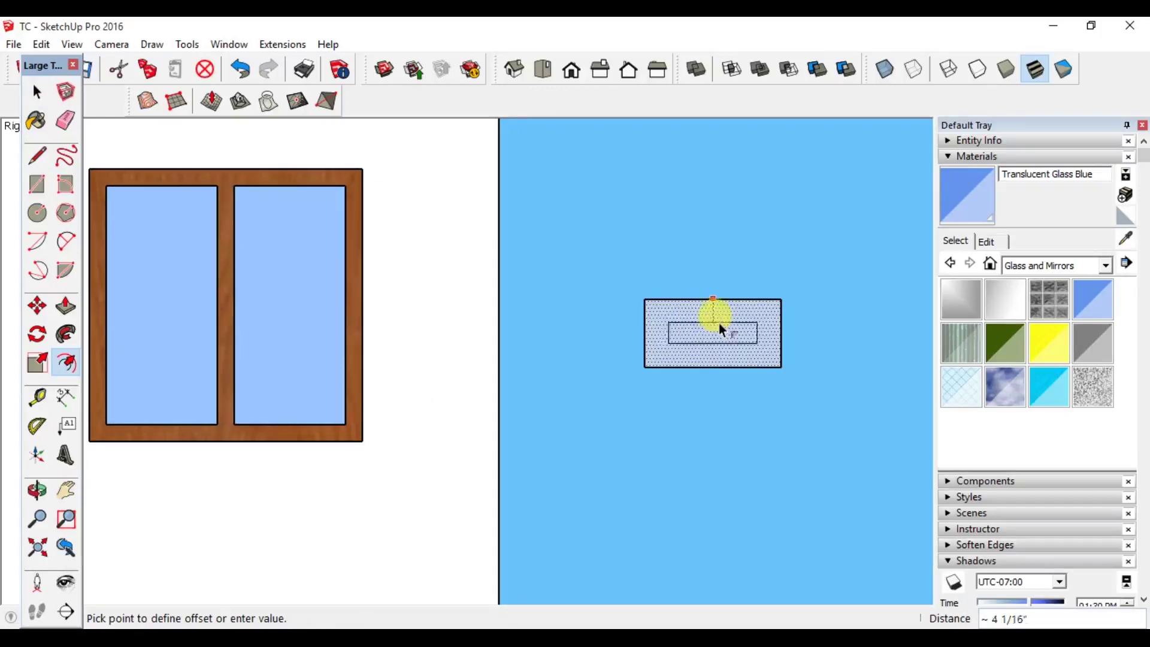
{"action": "left_click", "coordinate": [719, 313]}
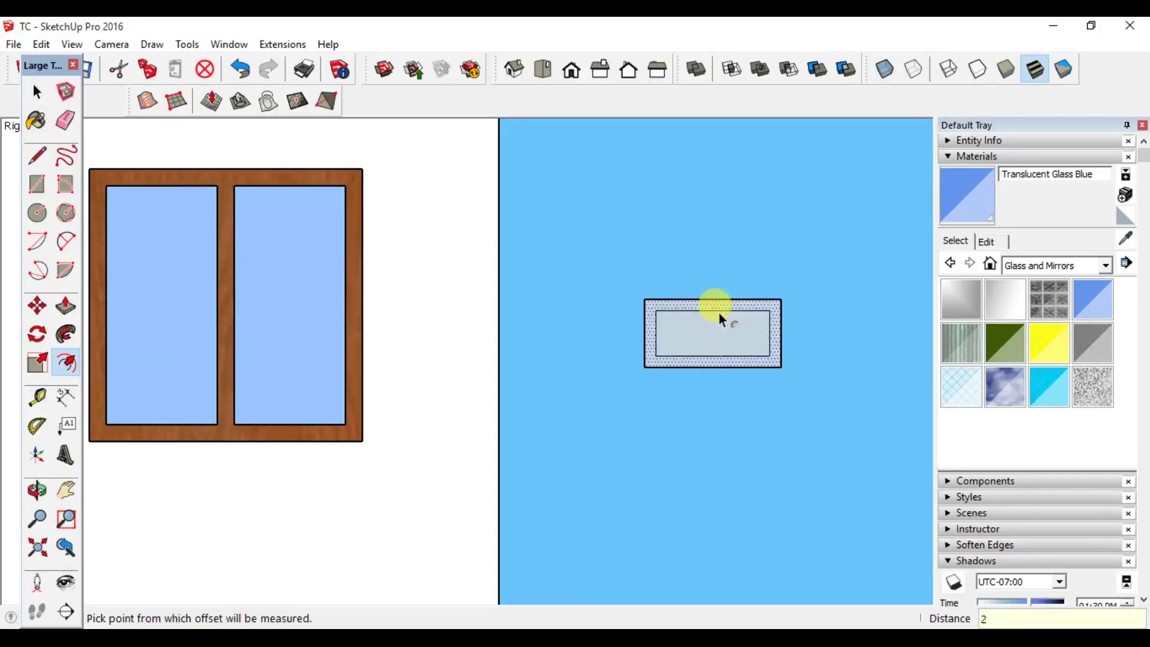
{"action": "key", "text": "space"}
Step: Copy the inner panel upward above the frame and clear the selection
{"action": "scroll", "coordinate": [725, 330], "scroll_direction": "up", "scroll_amount": 1}
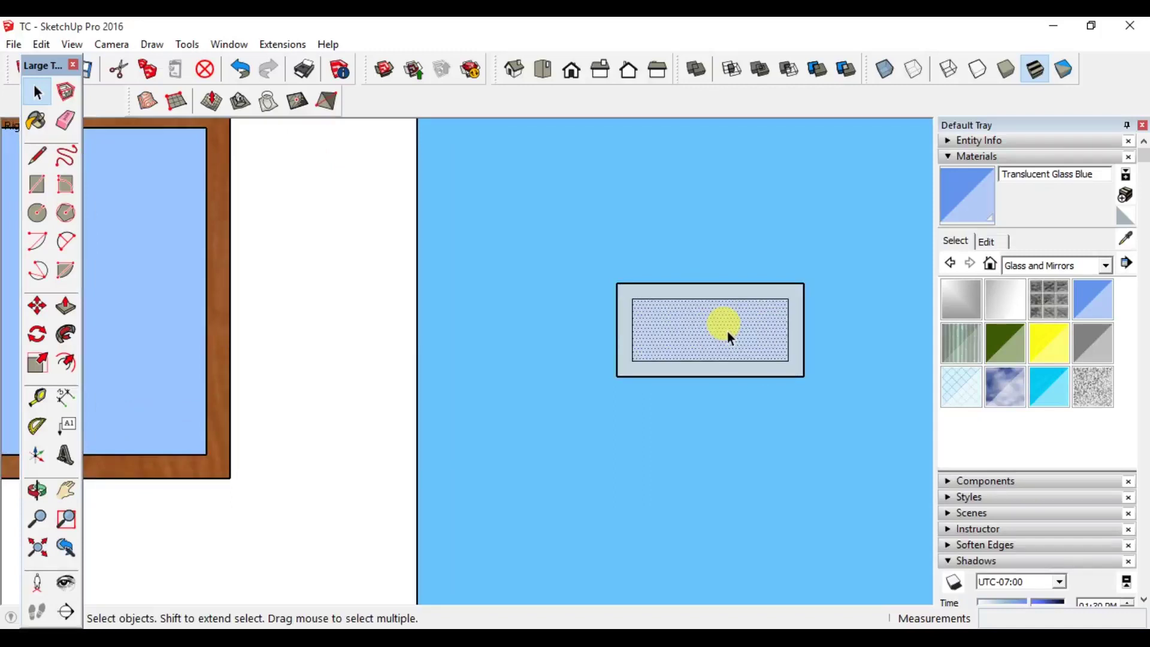
{"action": "key", "text": "m"}
{"action": "key", "text": "ctrl"}
{"action": "left_click", "coordinate": [730, 333]}
{"action": "left_click", "coordinate": [734, 219]}
{"action": "key", "text": "space"}
{"action": "left_click", "coordinate": [721, 330]}
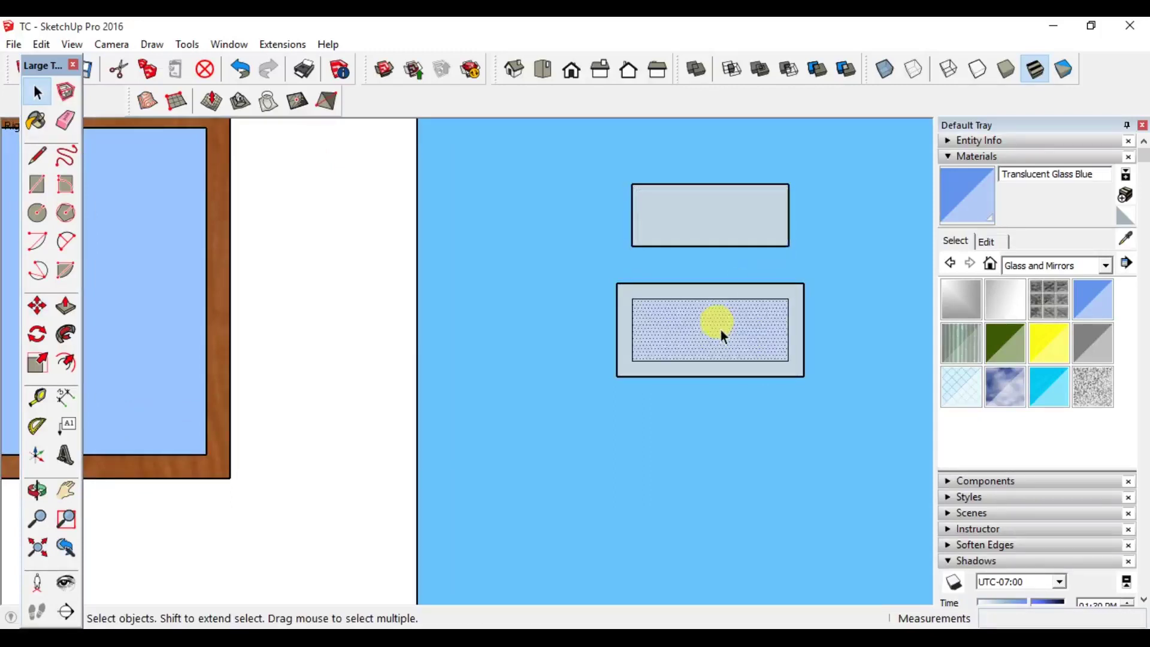
{"action": "left_click", "coordinate": [699, 337]}
{"action": "scroll", "coordinate": [702, 350], "scroll_direction": "down", "scroll_amount": 1}
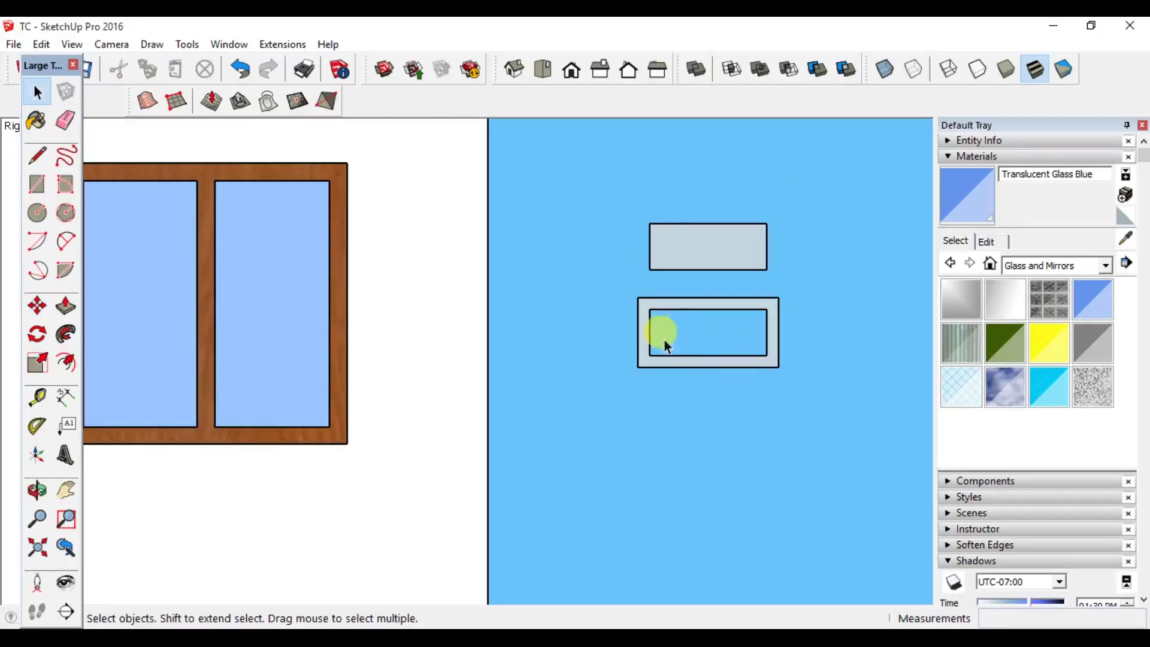
Step: Delete the spare panel sitting above the ventilator frame
{"action": "middle_click_drag", "start_coordinate": [570, 311], "coordinate": [697, 225]}
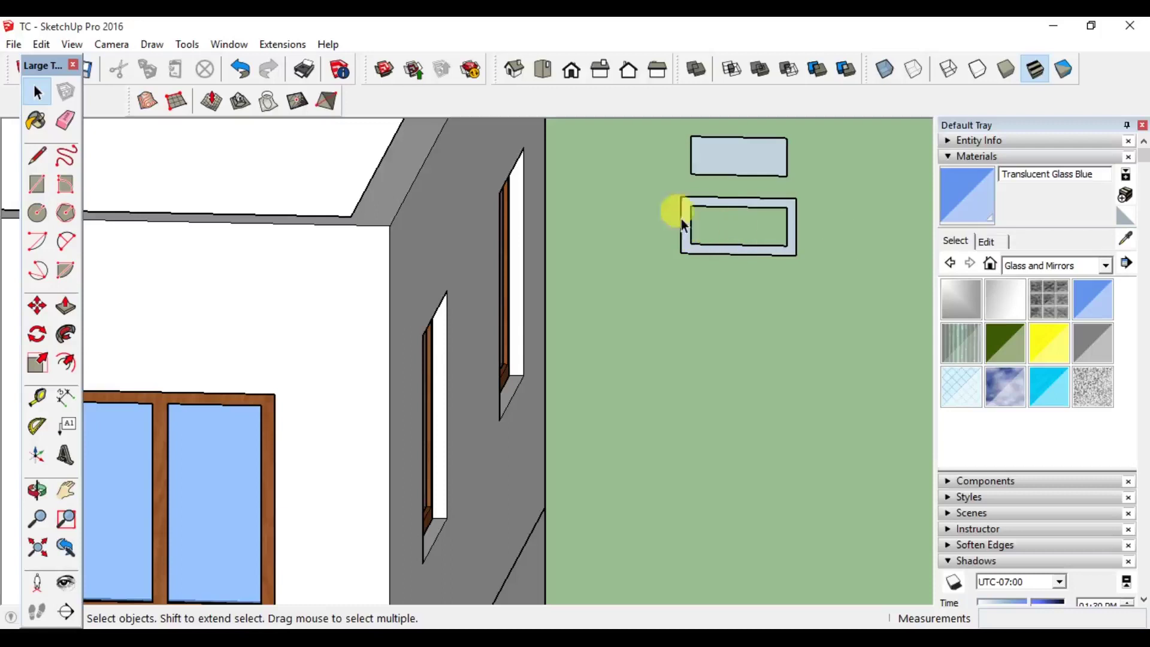
{"action": "scroll", "coordinate": [719, 223], "scroll_direction": "up", "scroll_amount": 2}
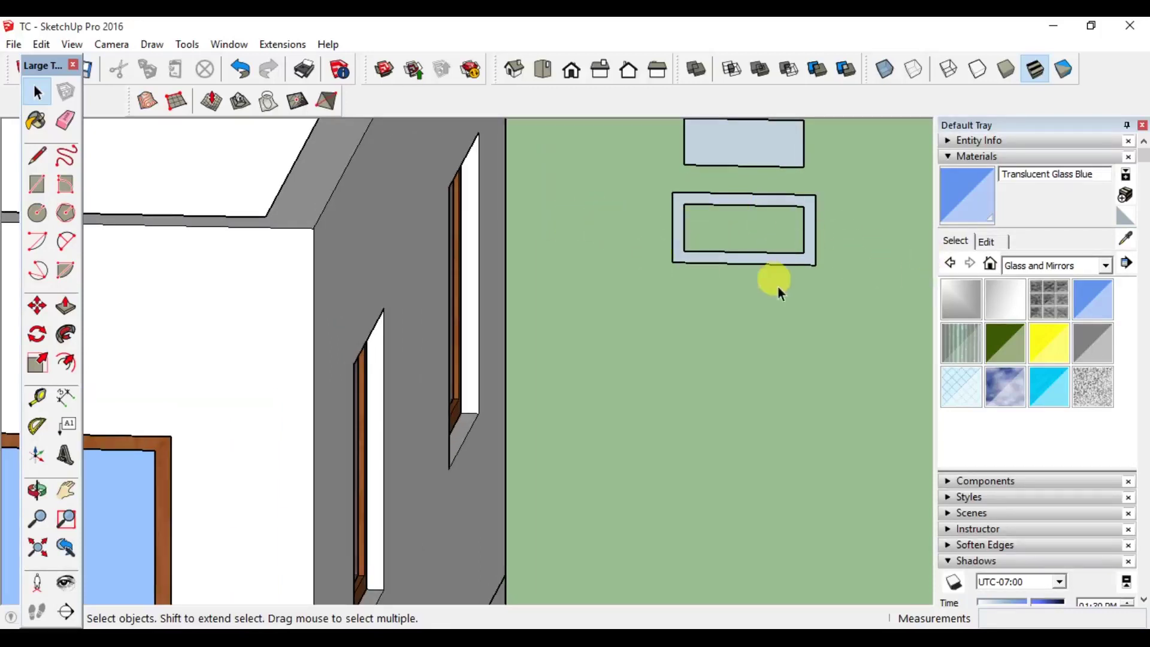
{"action": "scroll", "coordinate": [776, 284], "scroll_direction": "down", "scroll_amount": 1}
{"action": "scroll", "coordinate": [764, 178], "scroll_direction": "up", "scroll_amount": 2}
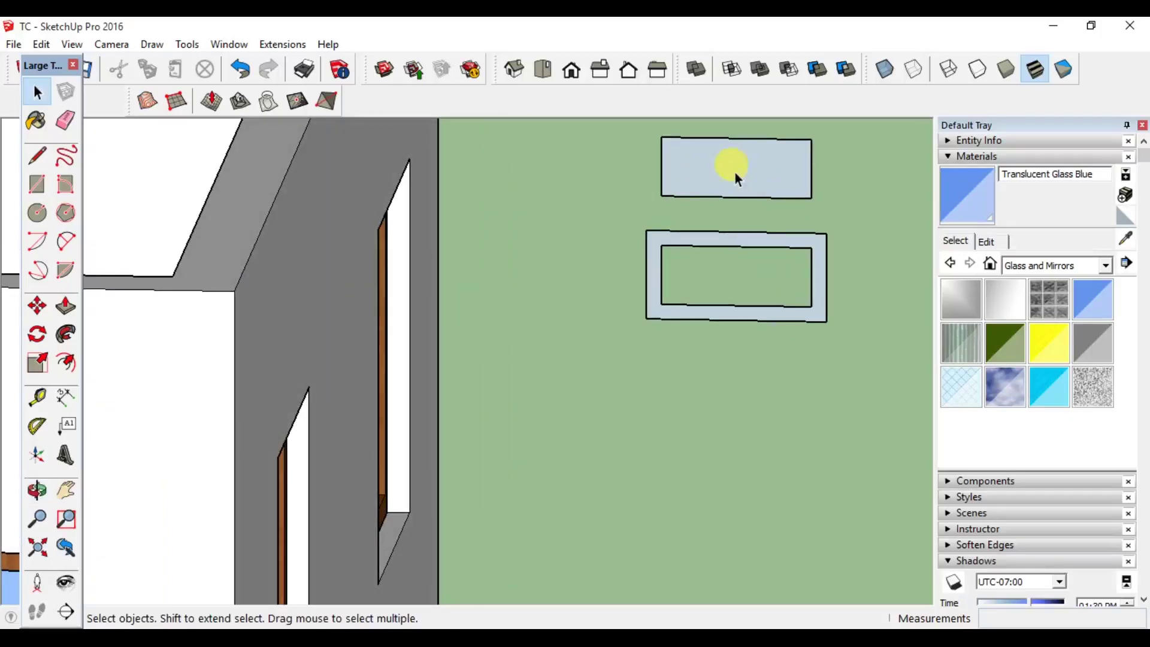
{"action": "left_click", "coordinate": [735, 174]}
{"action": "key", "text": "Delete"}
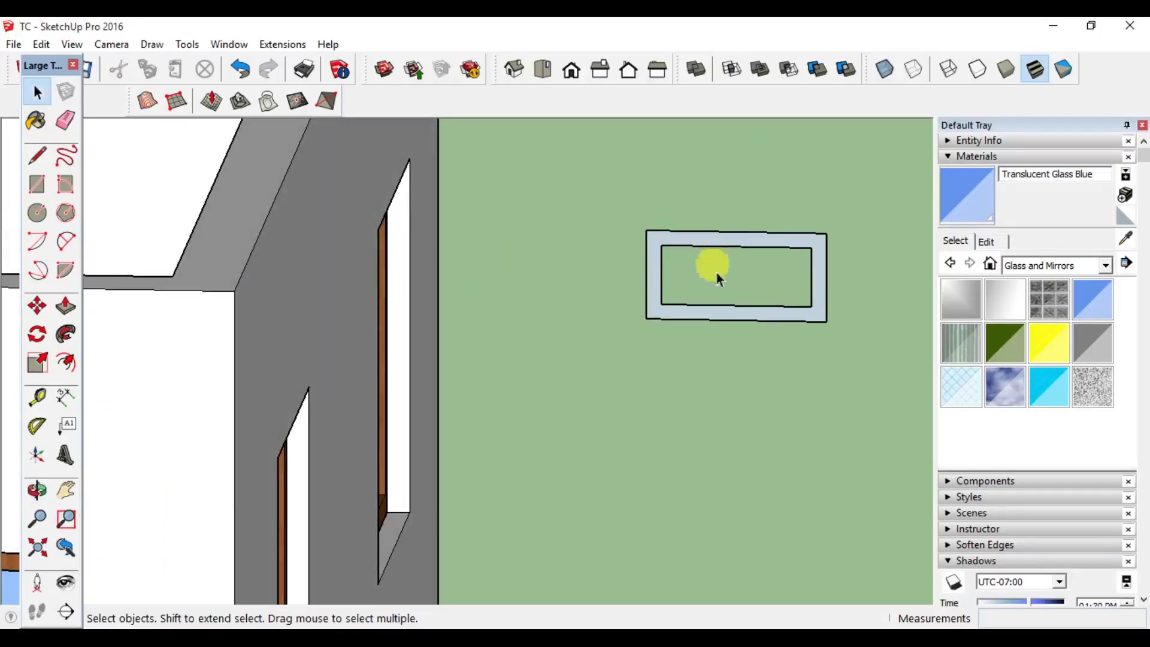
{"action": "scroll", "coordinate": [717, 272], "scroll_direction": "up", "scroll_amount": 1}
{"action": "scroll", "coordinate": [689, 269], "scroll_direction": "up", "scroll_amount": 1}
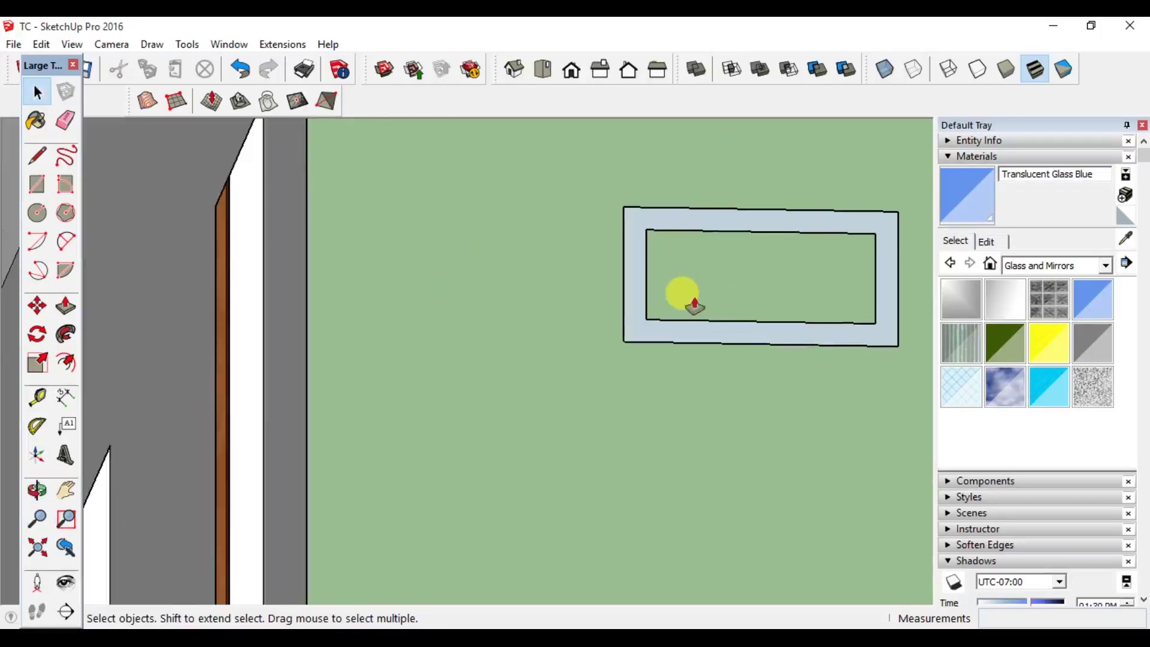
Step: Push/pull the frame face 3 deep into a solid frame
{"action": "key", "text": "p"}
{"action": "scroll", "coordinate": [596, 313], "scroll_direction": "down", "scroll_amount": 3}
{"action": "scroll", "coordinate": [677, 358], "scroll_direction": "up", "scroll_amount": 2}
{"action": "middle_click_drag", "start_coordinate": [649, 418], "coordinate": [626, 392]}
{"action": "scroll", "coordinate": [623, 335], "scroll_direction": "down", "scroll_amount": 2}
{"action": "scroll", "coordinate": [590, 213], "scroll_direction": "up", "scroll_amount": 4}
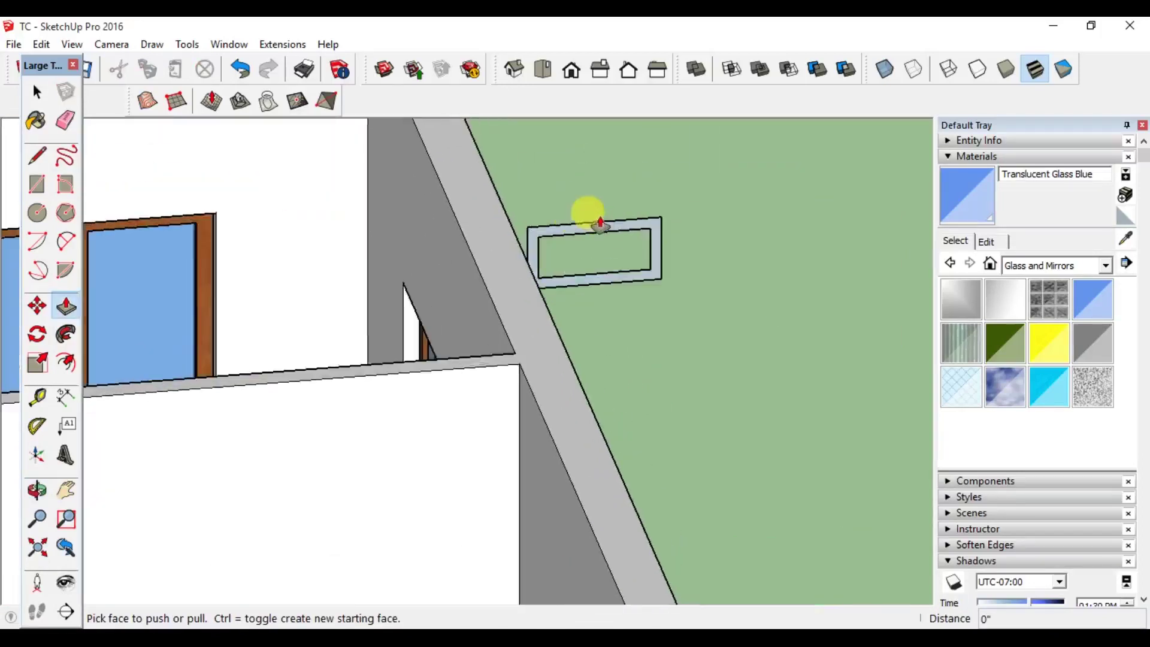
{"action": "left_click", "coordinate": [616, 245]}
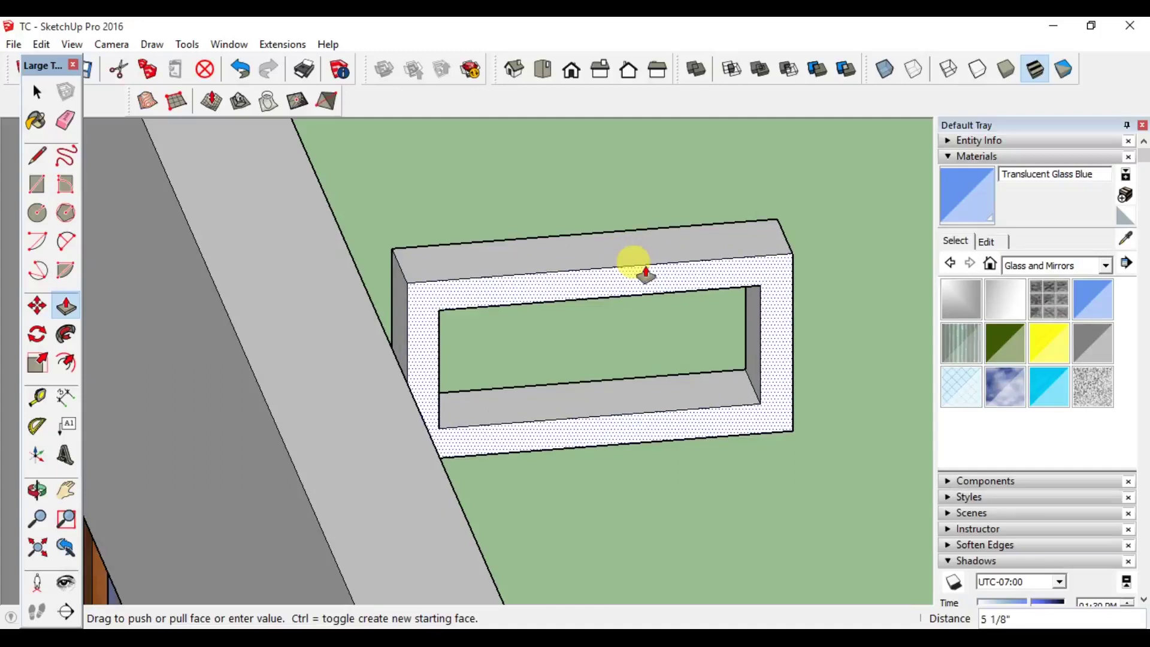
{"action": "key", "text": "Return"}
{"action": "key", "text": "space"}
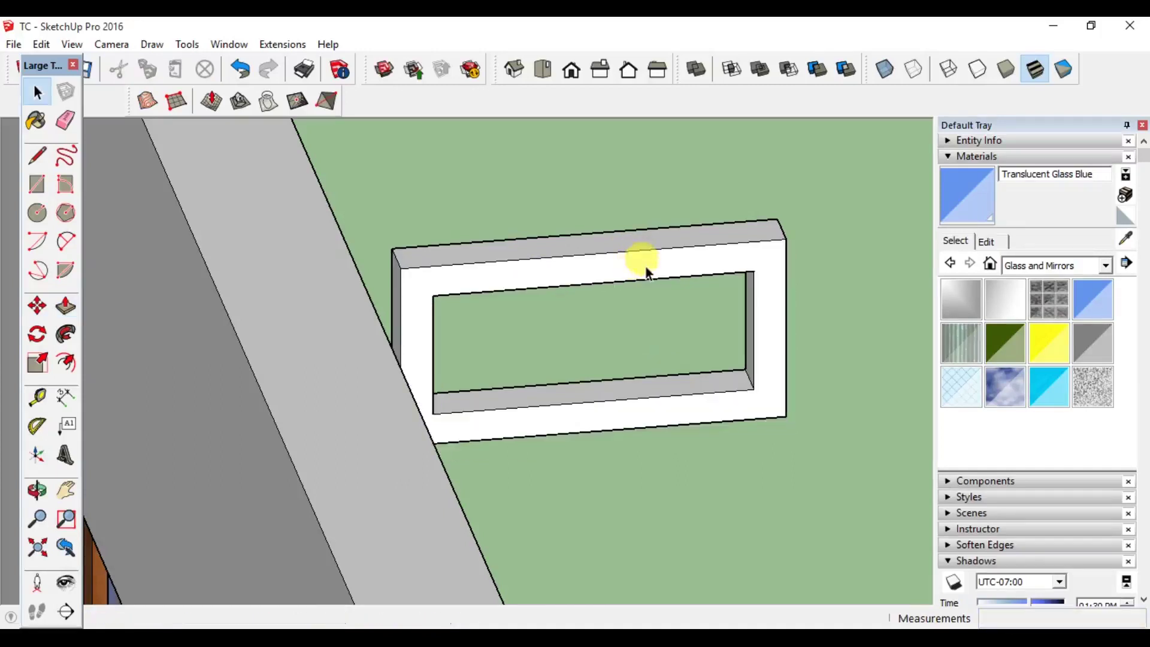
{"action": "scroll", "coordinate": [722, 407], "scroll_direction": "up", "scroll_amount": 1}
Step: Make the whole ventilator frame into a group
{"action": "triple_click", "coordinate": [713, 427]}
{"action": "right_click", "coordinate": [713, 424]}
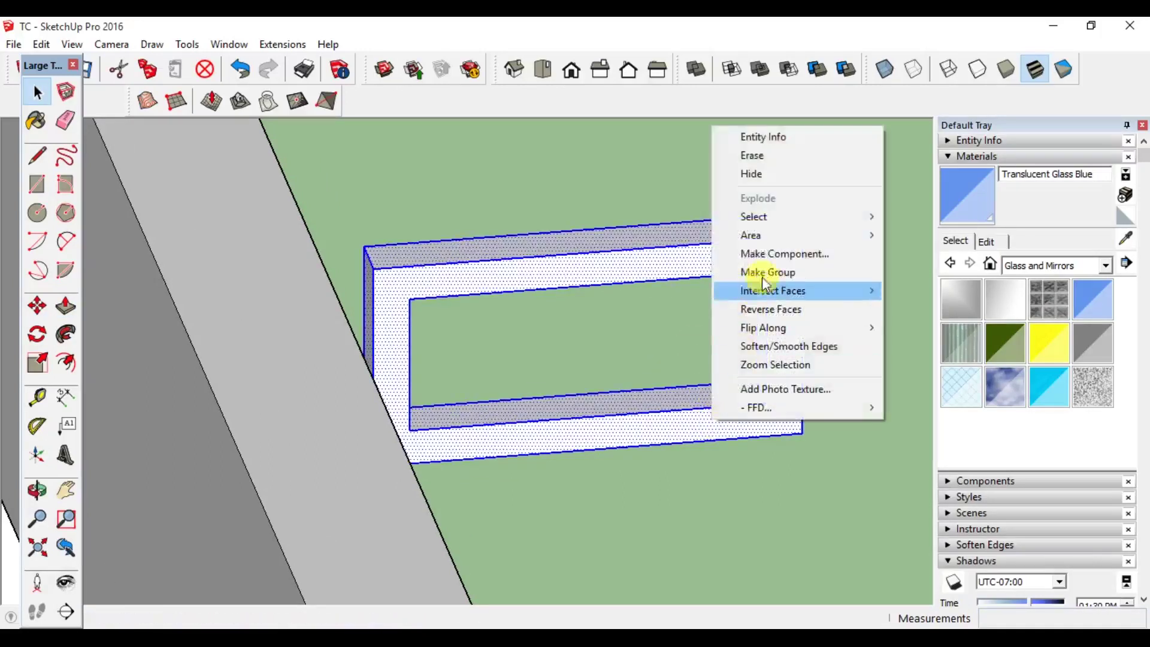
{"action": "left_click", "coordinate": [782, 274]}
{"action": "scroll", "coordinate": [766, 377], "scroll_direction": "up", "scroll_amount": 4}
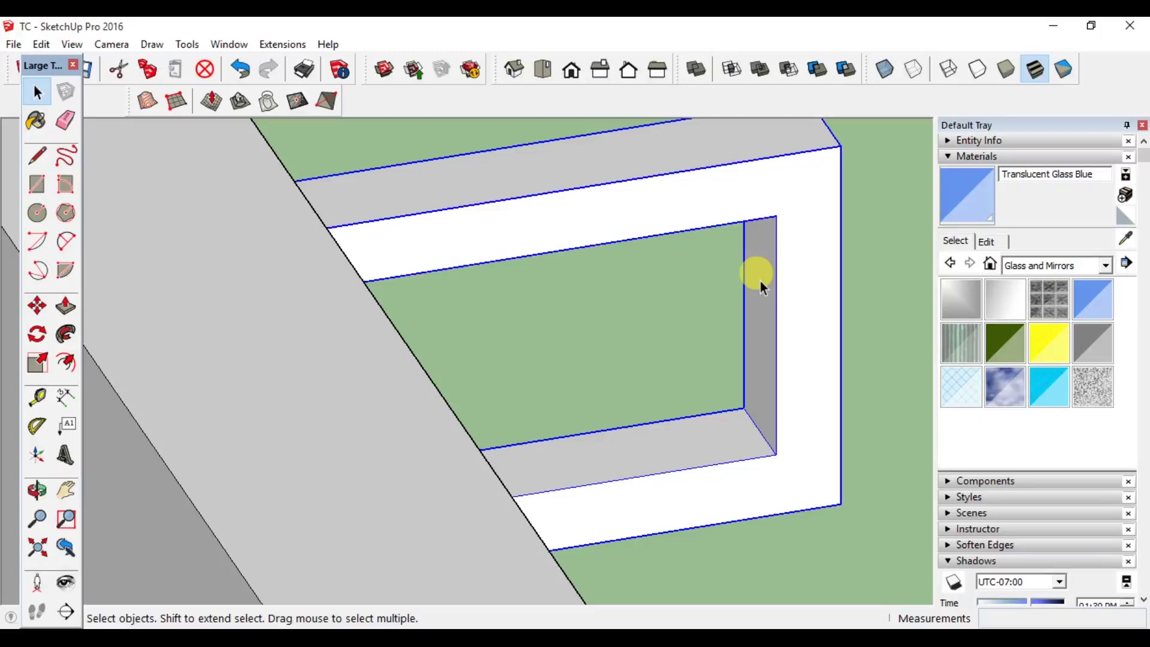
Step: Draw a 0.5" radius circle on the frame's inner side wall
{"action": "key", "text": "c"}
{"action": "scroll", "coordinate": [757, 255], "scroll_direction": "up", "scroll_amount": 2}
{"action": "left_click", "coordinate": [764, 214]}
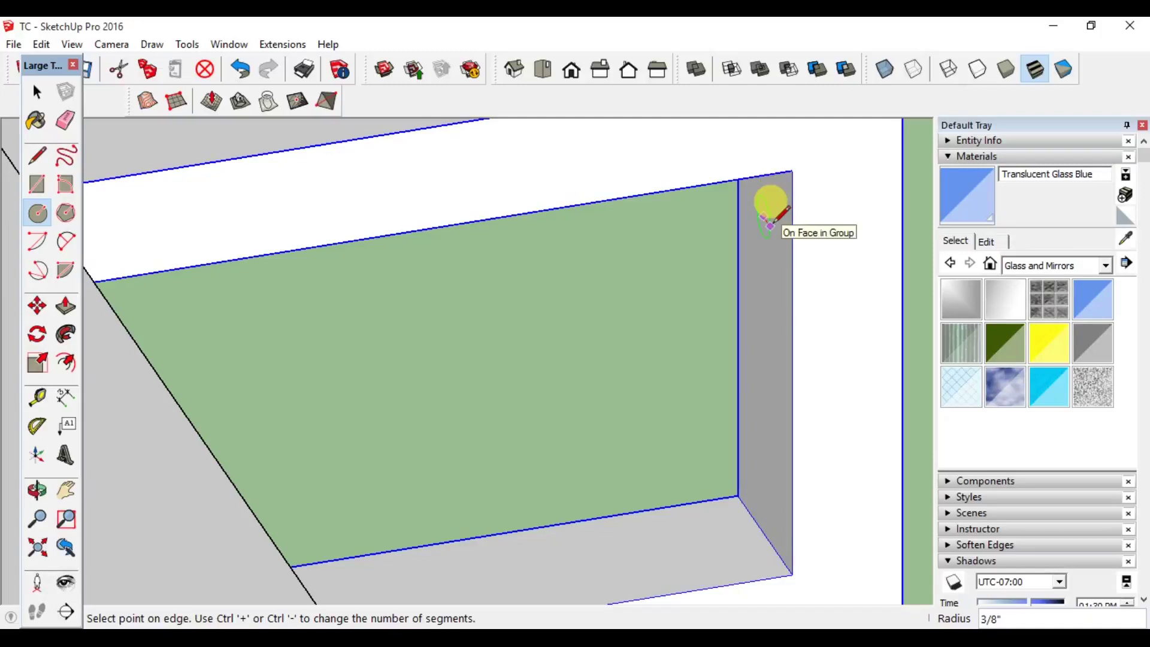
{"action": "scroll", "coordinate": [772, 225], "scroll_direction": "up", "scroll_amount": 1}
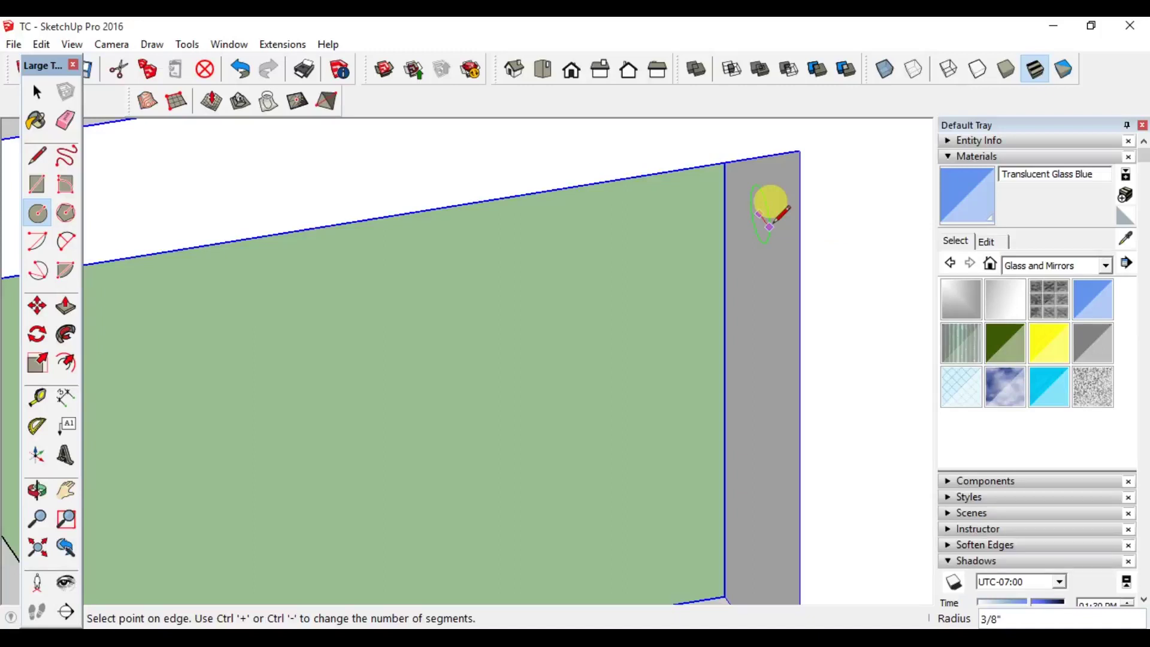
{"action": "key", "text": "Return"}
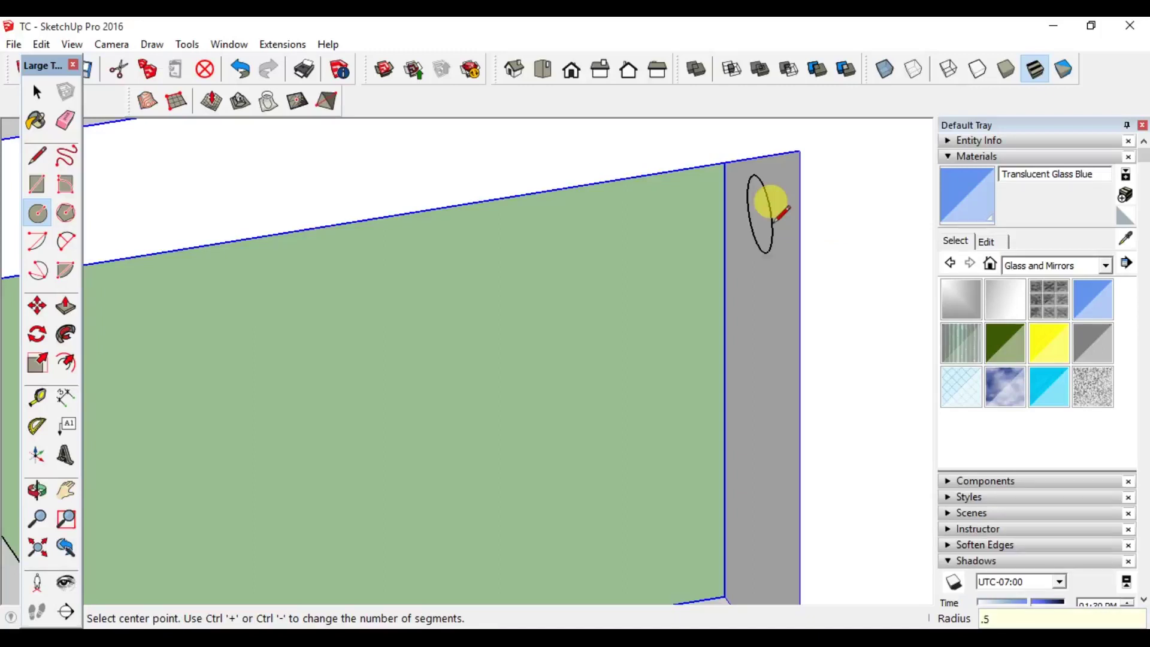
{"action": "mouse_move", "coordinate": [760, 195]}
{"action": "middle_mouse_down"}
{"action": "mouse_move", "coordinate": [737, 174]}
{"action": "mouse_move", "coordinate": [764, 216]}
{"action": "middle_mouse_up"}
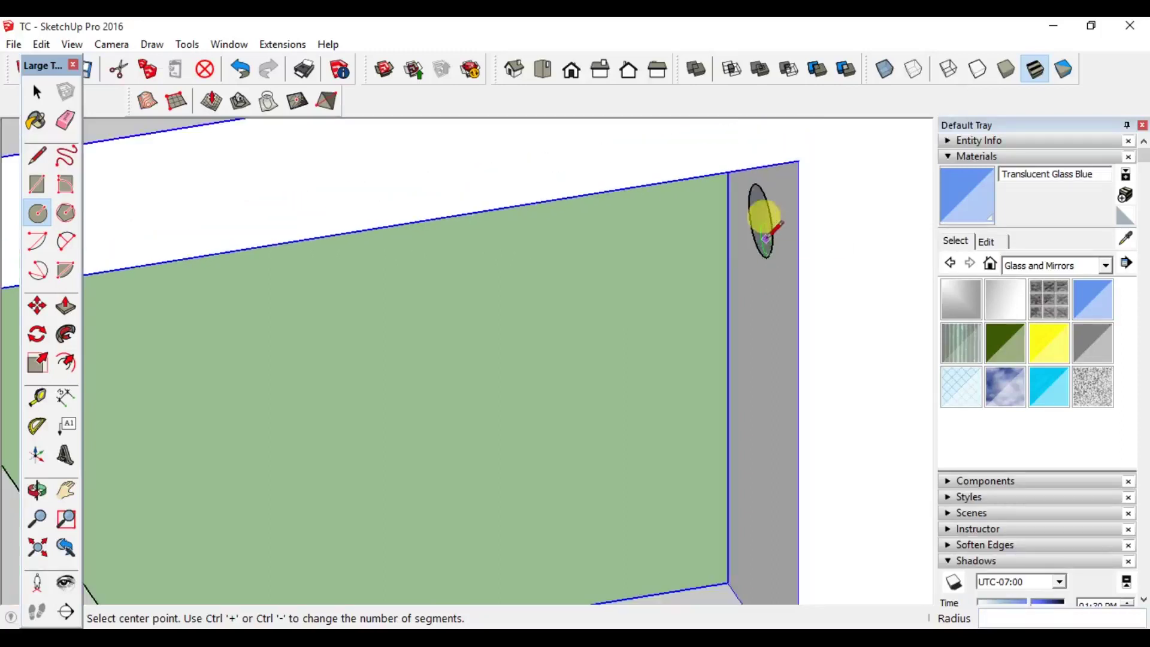
{"action": "scroll", "coordinate": [755, 252], "scroll_direction": "down", "scroll_amount": 3}
{"action": "key", "text": "space"}
Step: Push/pull the circle across the opening into a round bar
{"action": "key", "text": "p"}
{"action": "middle_click_drag", "start_coordinate": [747, 300], "coordinate": [646, 297]}
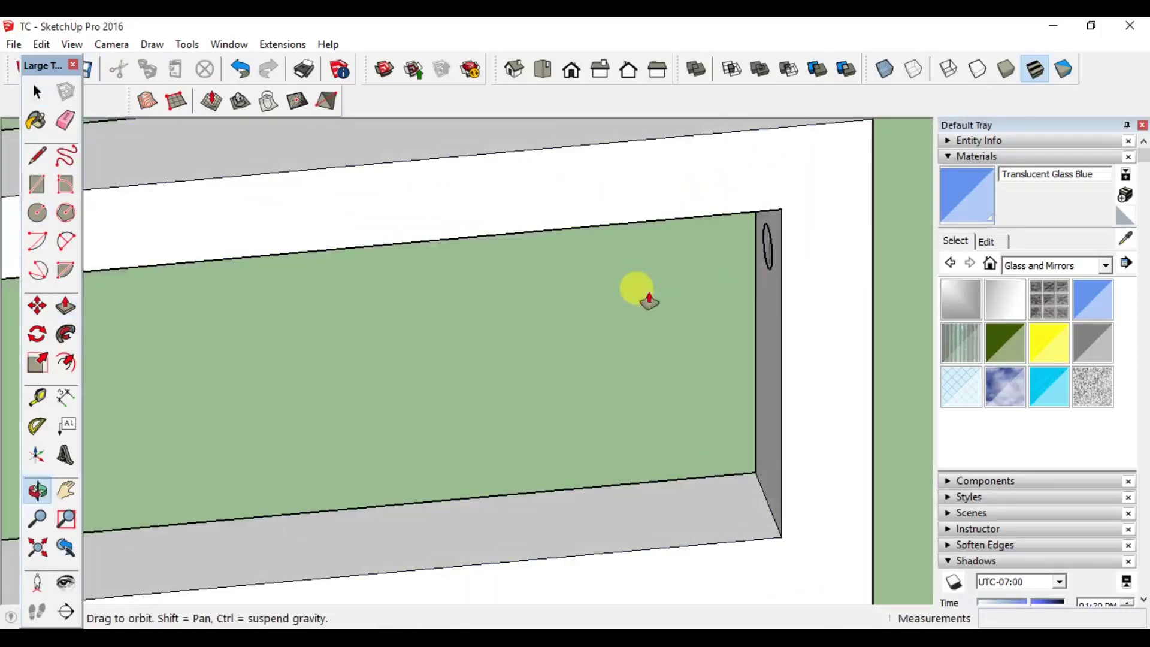
{"action": "scroll", "coordinate": [648, 300], "scroll_direction": "down", "scroll_amount": 3}
{"action": "left_click_drag", "start_coordinate": [744, 269], "coordinate": [192, 340]}
{"action": "key", "text": "space"}
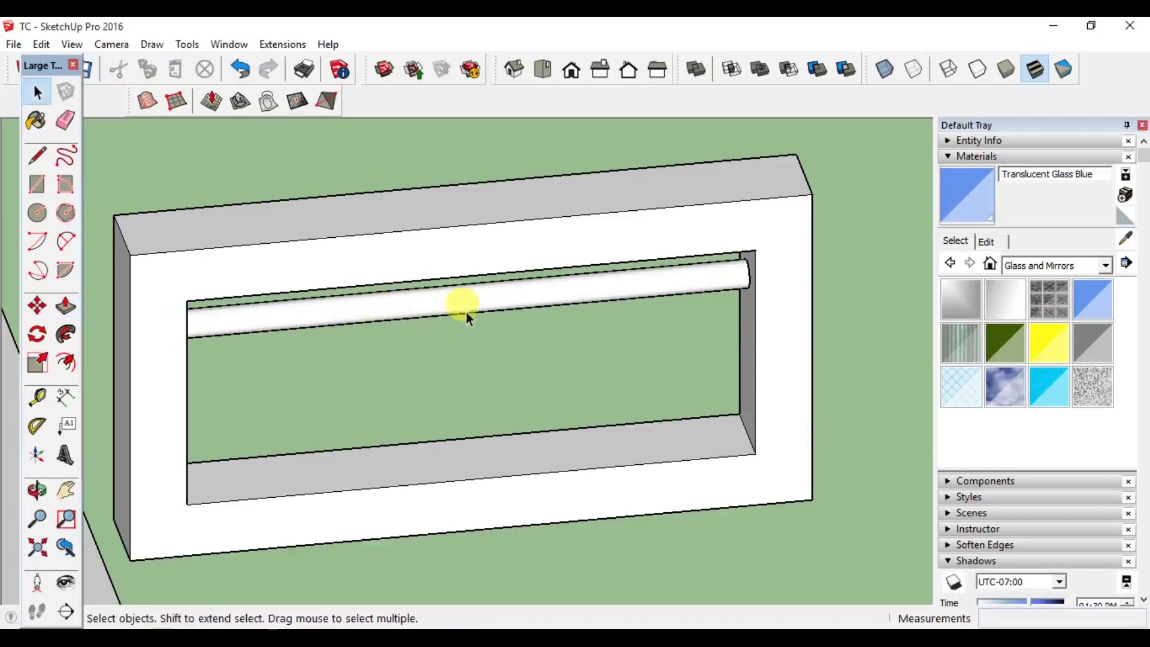
Step: Make the new cylinder bar into a group
{"action": "left_click", "coordinate": [469, 296]}
{"action": "right_click", "coordinate": [465, 309]}
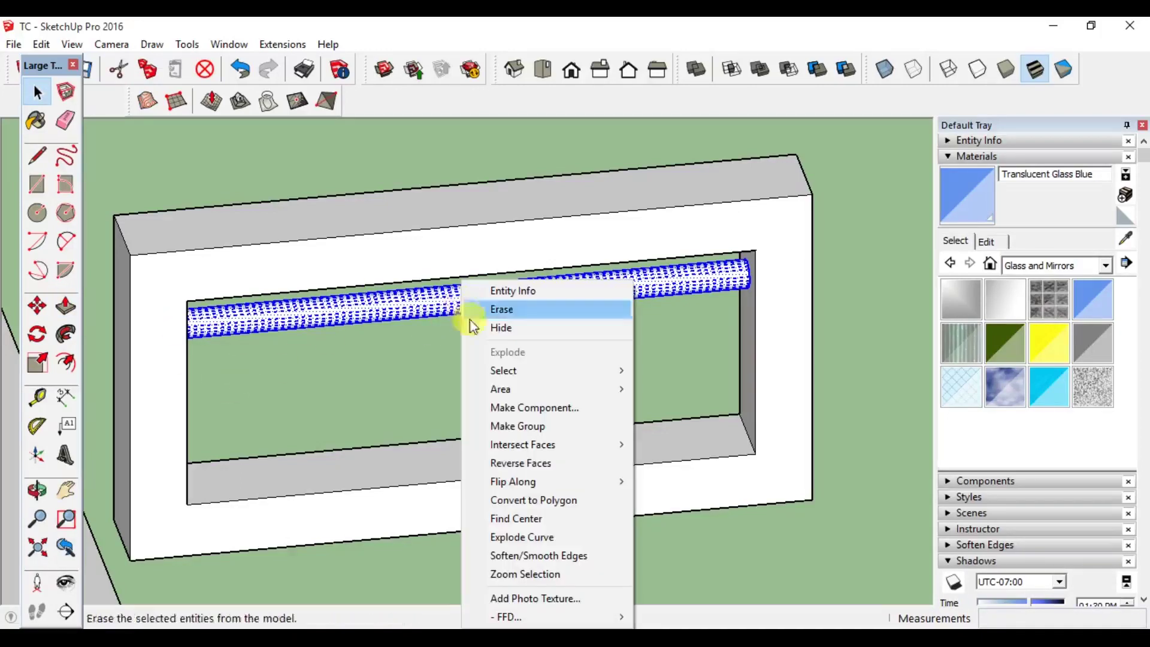
{"action": "left_click", "coordinate": [479, 355]}
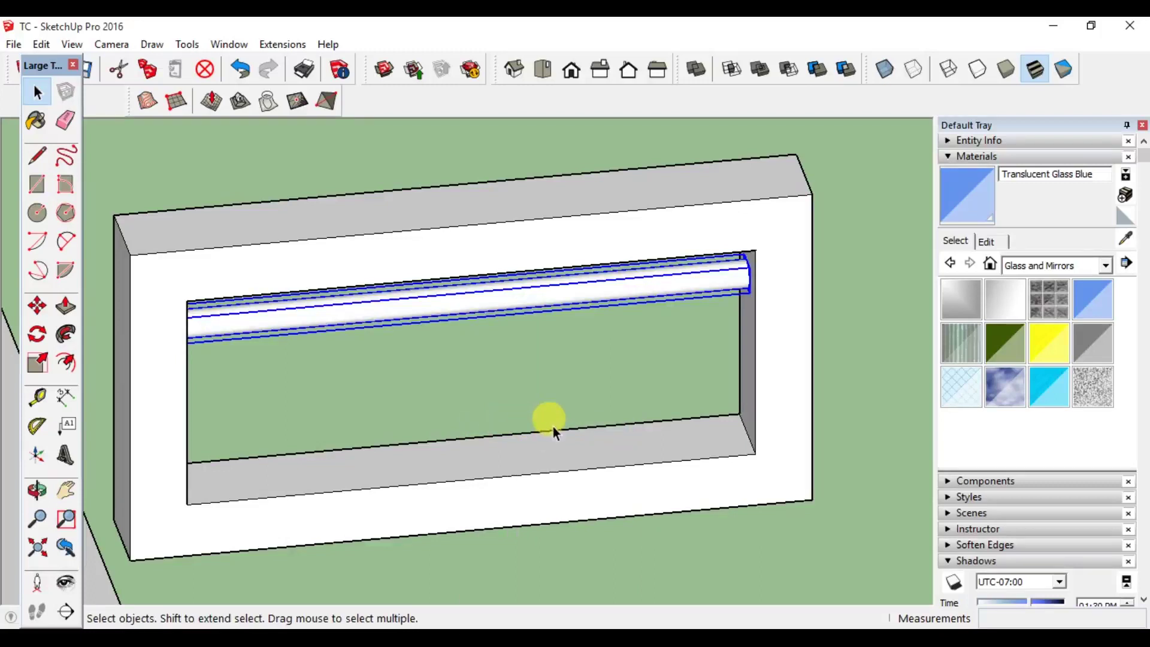
Step: Try copying the bar downward, then undo the misplaced copies
{"action": "key", "text": "m"}
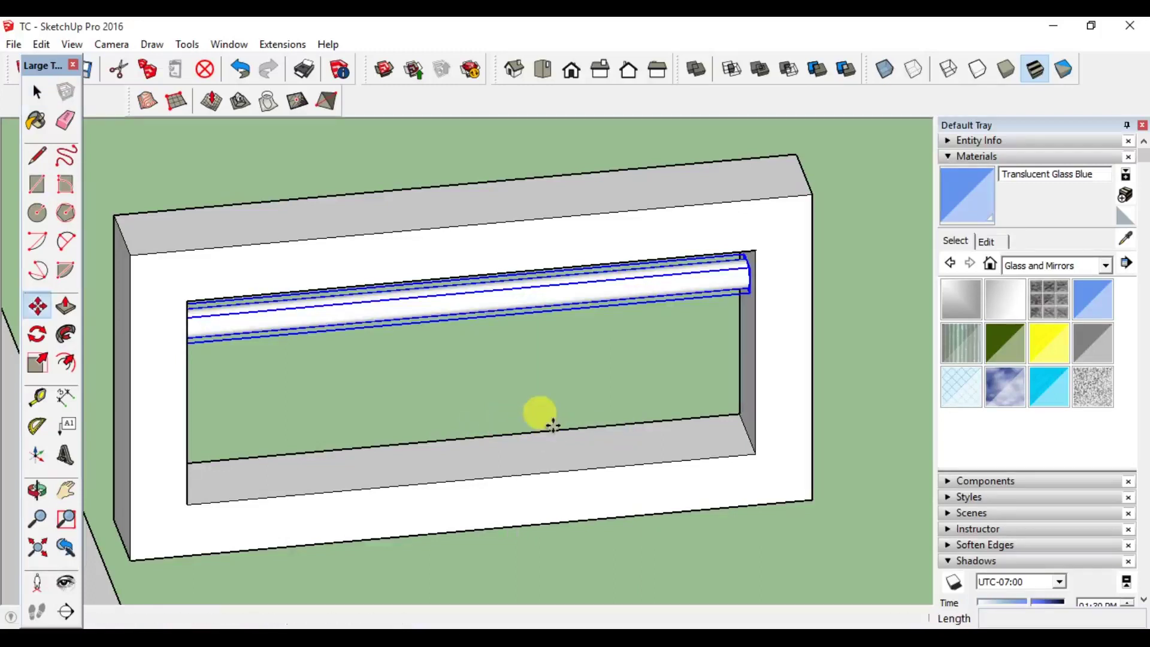
{"action": "key", "text": "ctrl"}
{"action": "left_click", "coordinate": [755, 251]}
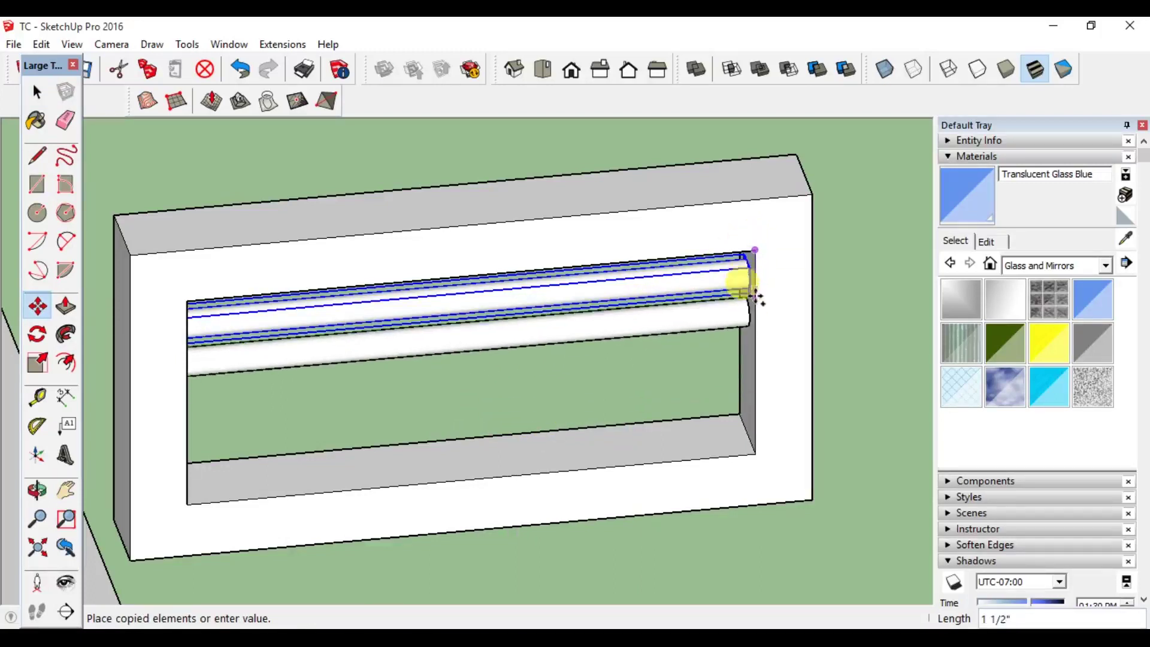
{"action": "left_click", "coordinate": [755, 302]}
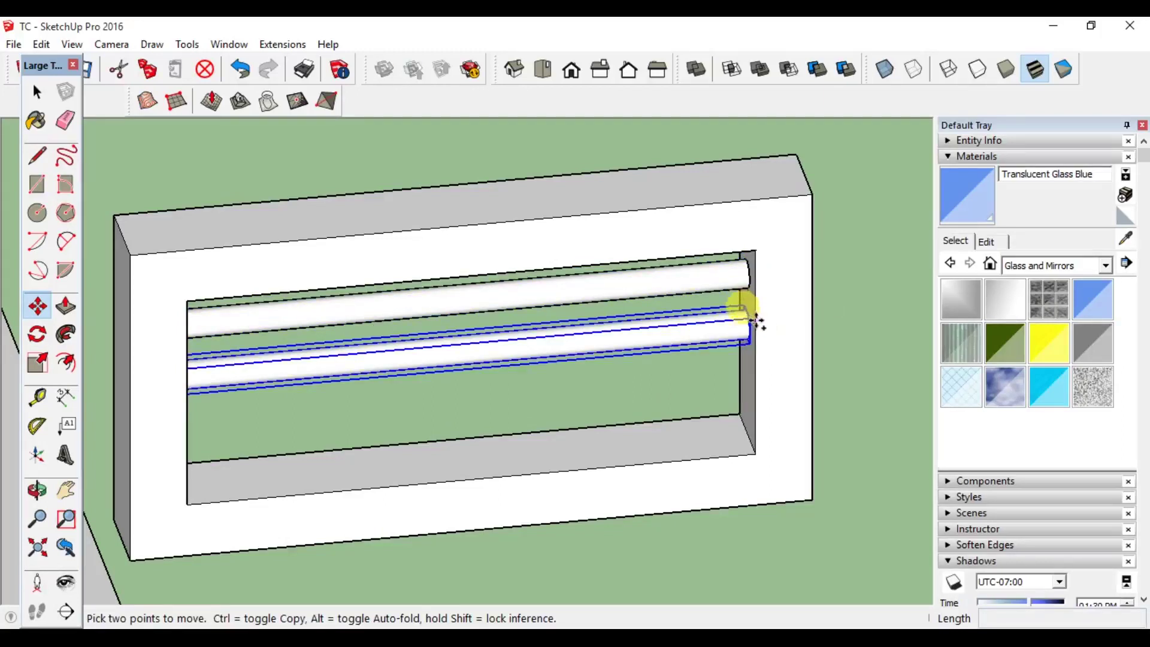
{"action": "key", "text": "ctrl"}
{"action": "left_click", "coordinate": [754, 313]}
{"action": "key", "text": "Escape"}
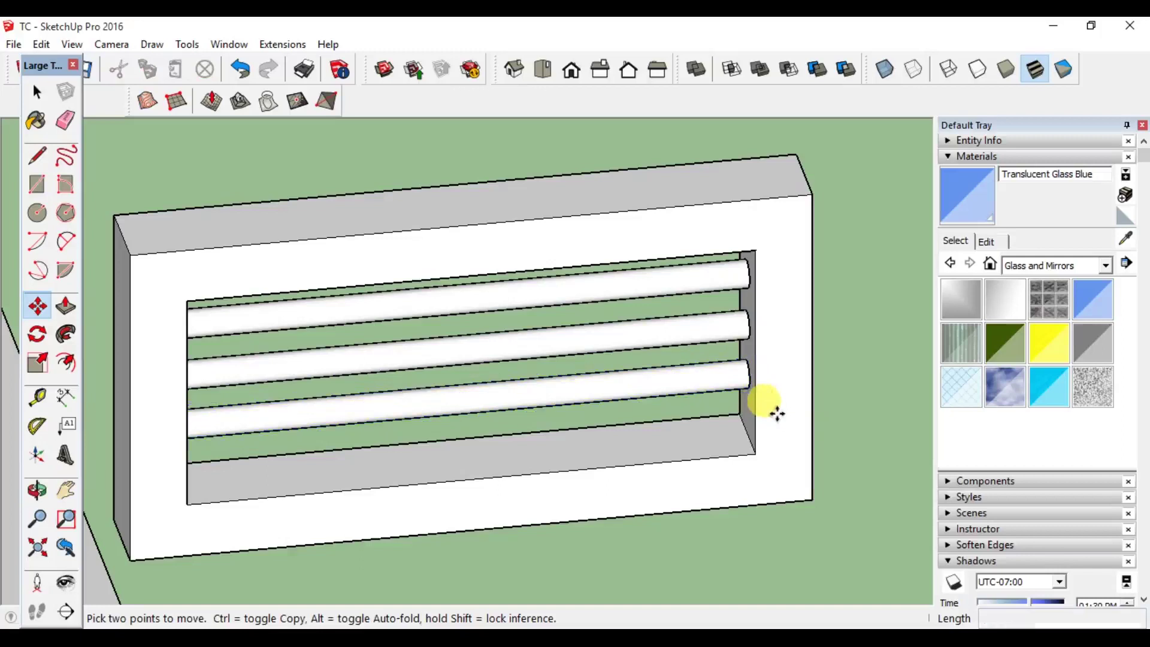
{"action": "key", "text": "ctrl+z"}
{"action": "key", "text": "ctrl+z"}
{"action": "key", "text": "space"}
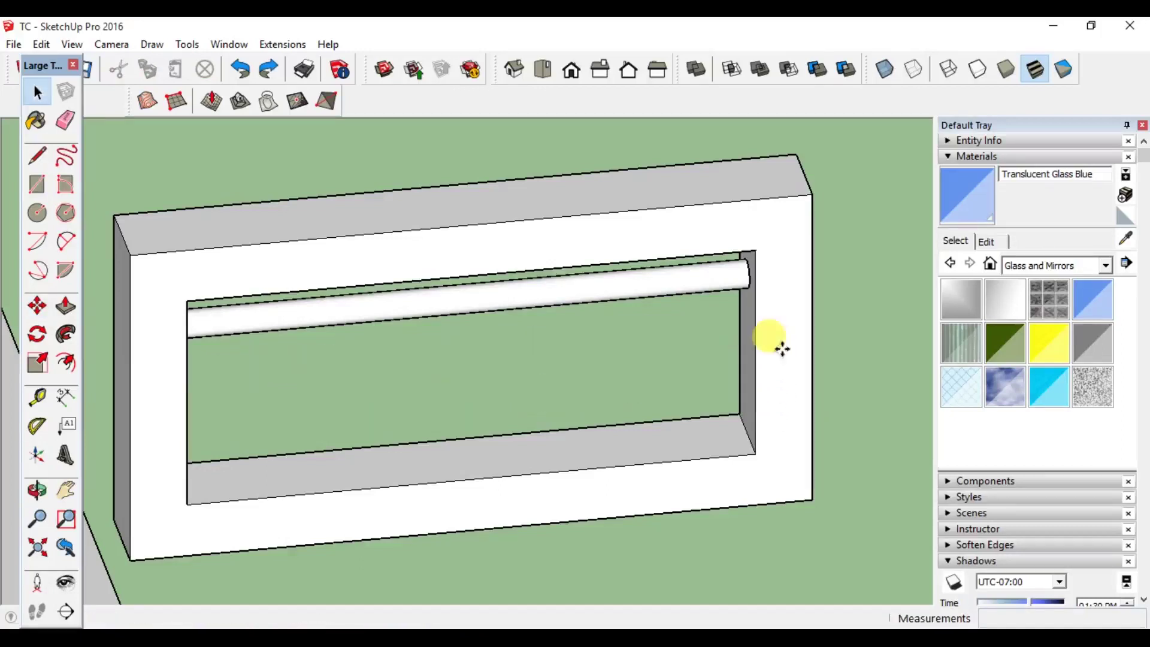
{"action": "key", "text": "ctrl+z"}
Step: Copy the bar at a 2-inch offset and array it 2x for two more bars
{"action": "key", "text": "m"}
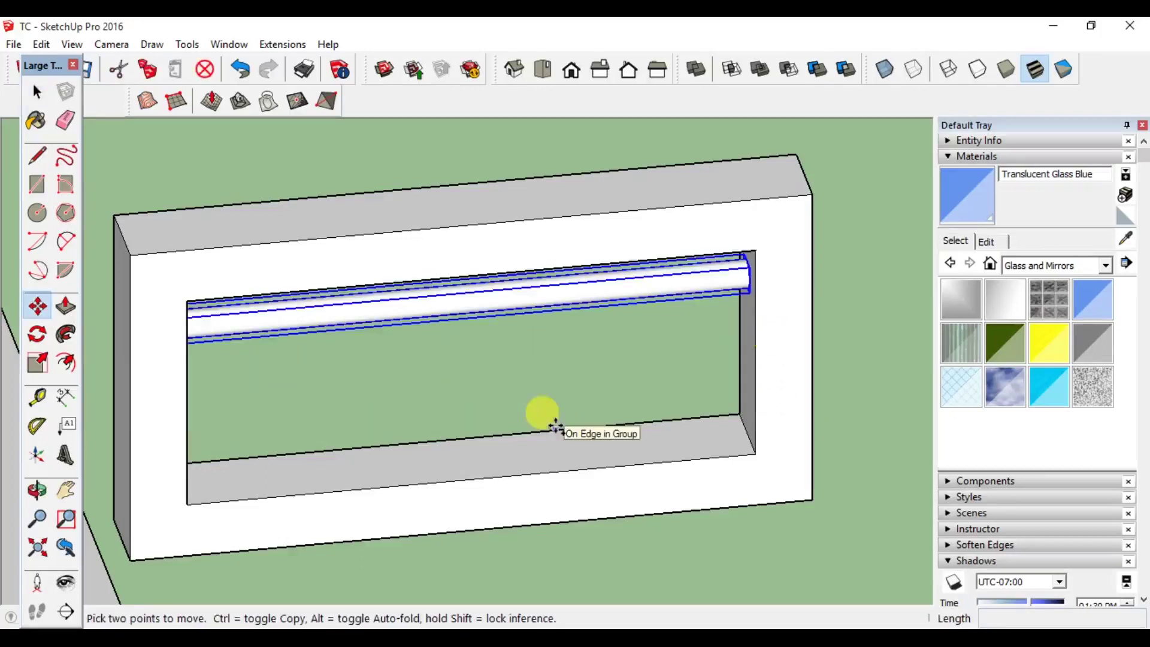
{"action": "left_click", "coordinate": [757, 273]}
{"action": "key", "text": "ctrl"}
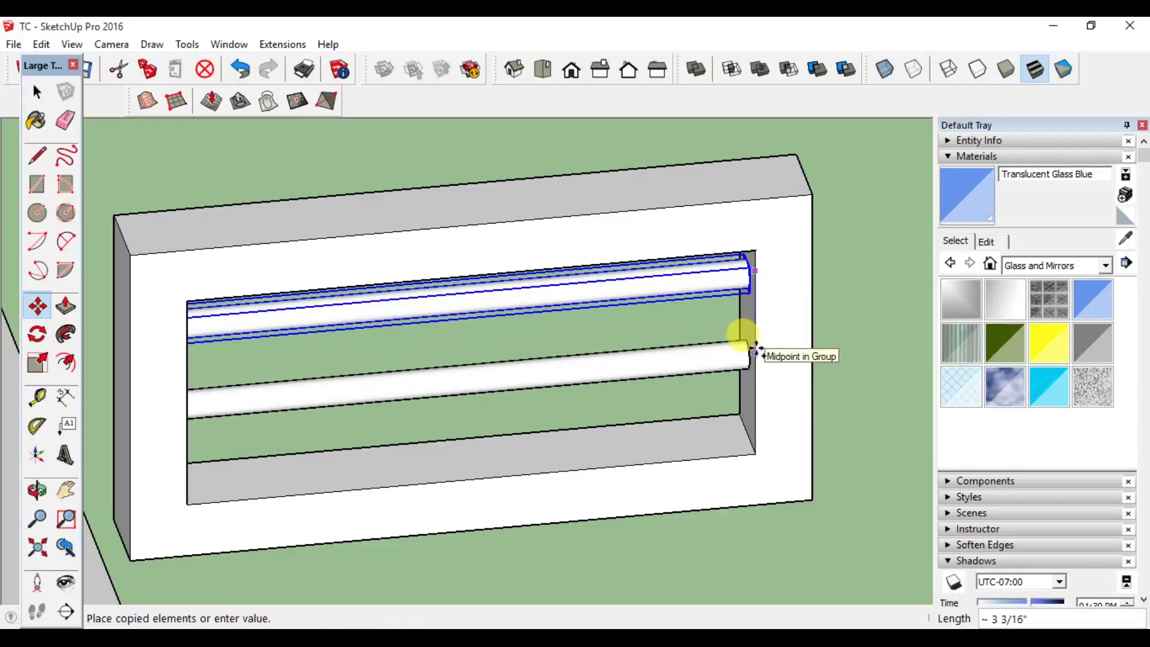
{"action": "type", "text": "2"}
{"action": "key", "text": "Return"}
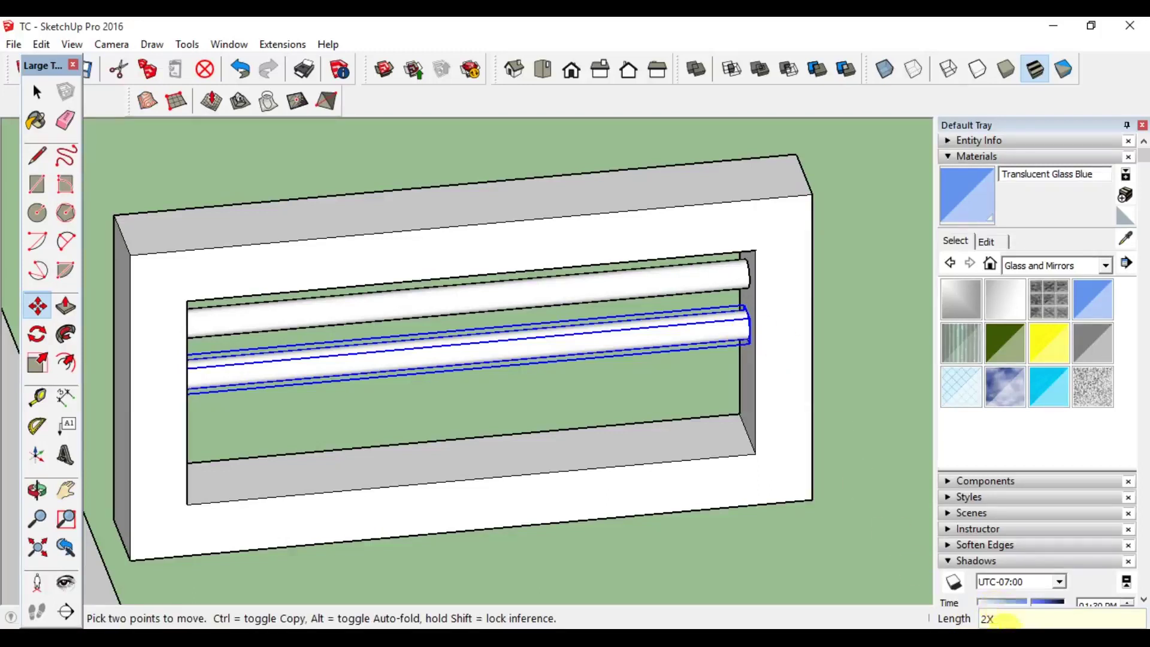
{"action": "key", "text": "Return"}
{"action": "key", "text": "space"}
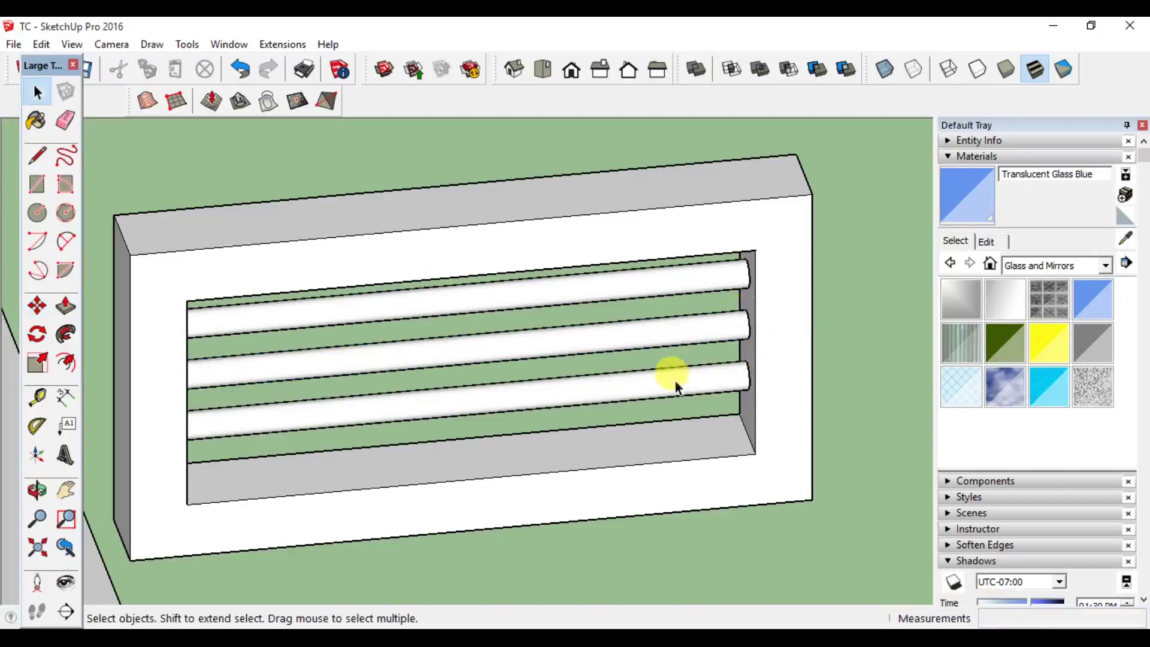
{"action": "scroll", "coordinate": [668, 381], "scroll_direction": "down", "scroll_amount": 3}
{"action": "scroll", "coordinate": [577, 419], "scroll_direction": "down", "scroll_amount": 2}
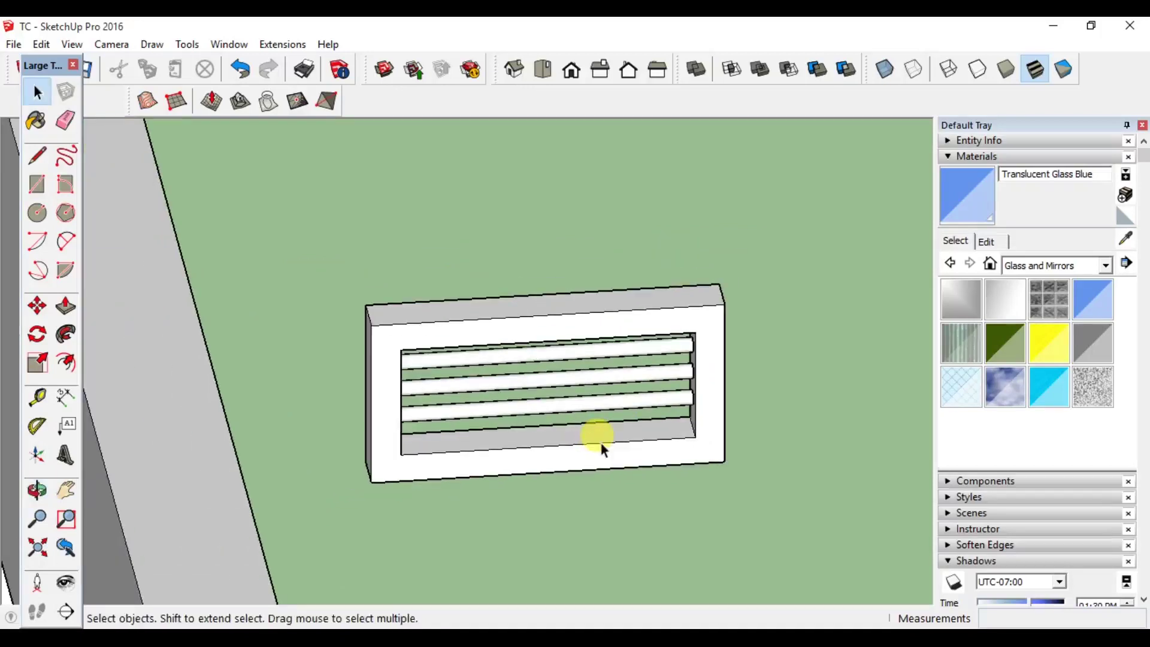
Step: Paint the ventilator frame with Wood Cherry Original
{"action": "middle_click_drag", "start_coordinate": [596, 437], "coordinate": [535, 453]}
{"action": "scroll", "coordinate": [550, 402], "scroll_direction": "down", "scroll_amount": 2}
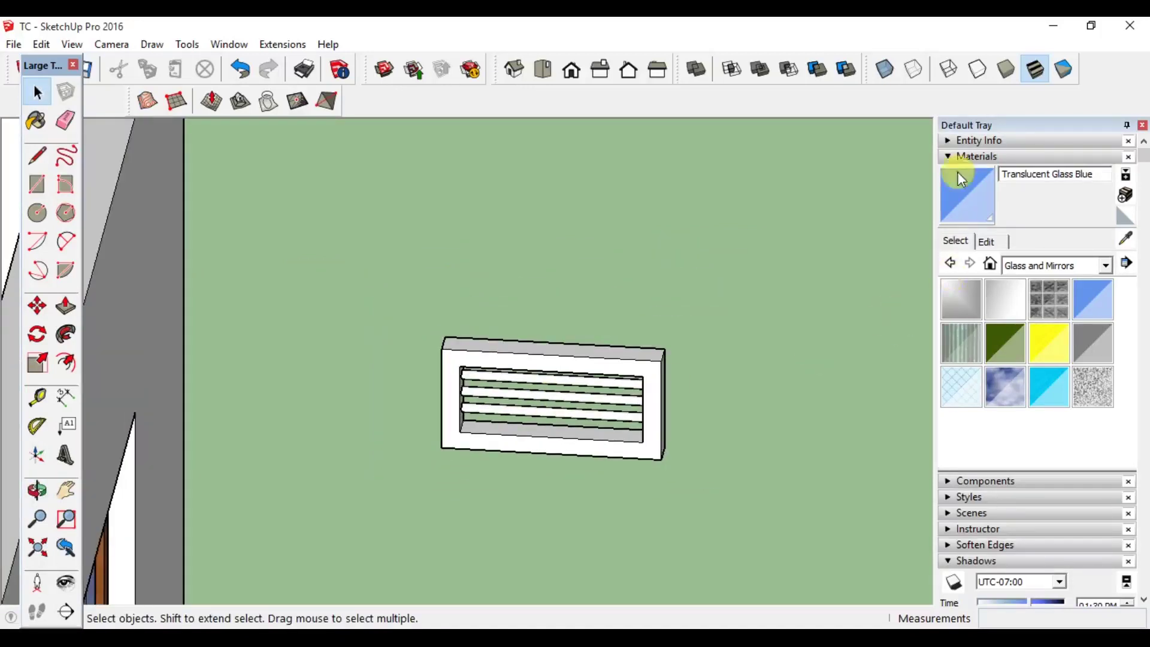
{"action": "left_click", "coordinate": [1009, 273]}
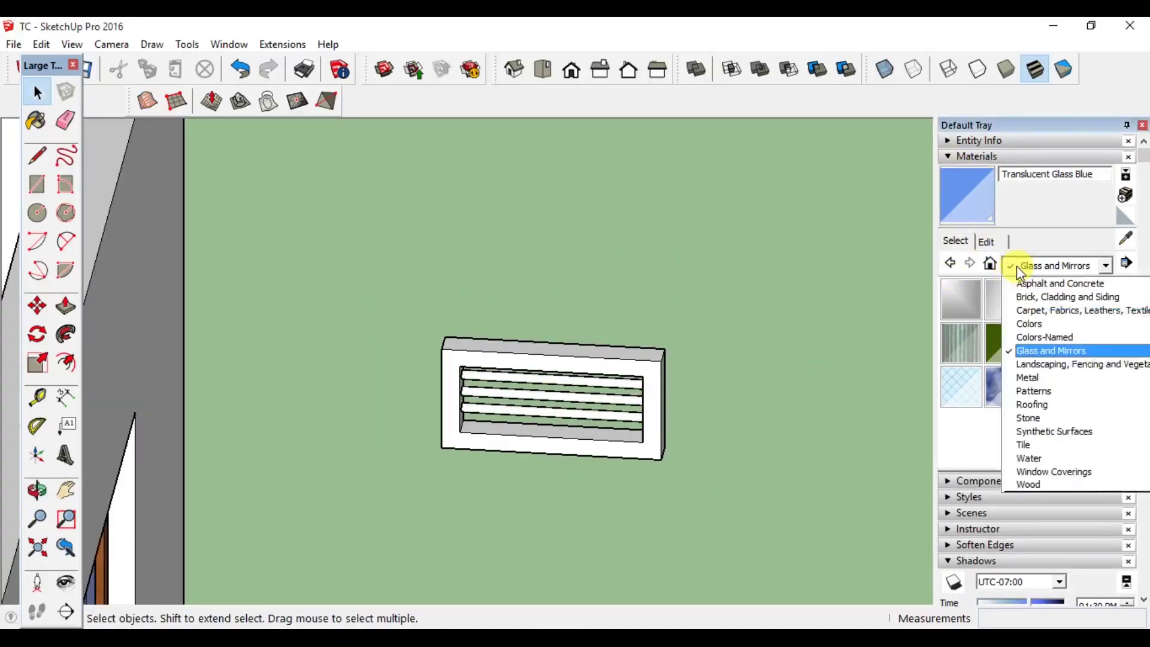
{"action": "left_click", "coordinate": [1037, 481]}
{"action": "left_click", "coordinate": [1056, 294]}
{"action": "left_click", "coordinate": [654, 345]}
{"action": "key", "text": "space"}
Step: Paint all three round bars black with Color M09
{"action": "scroll", "coordinate": [599, 376], "scroll_direction": "up", "scroll_amount": 2}
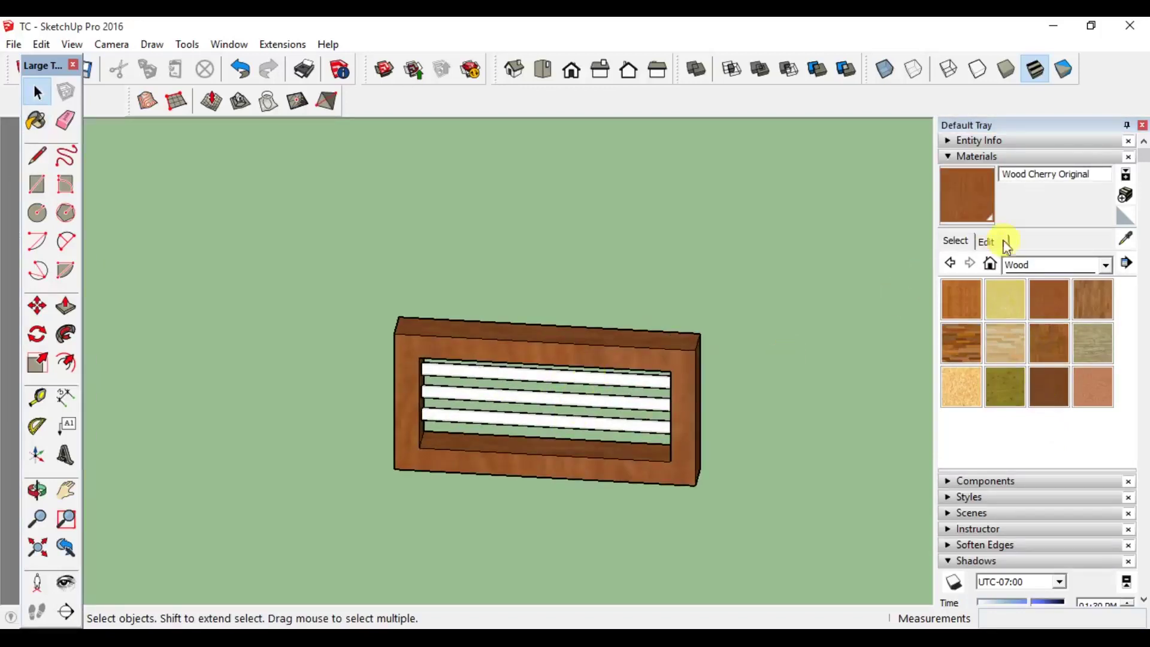
{"action": "left_click", "coordinate": [1023, 265]}
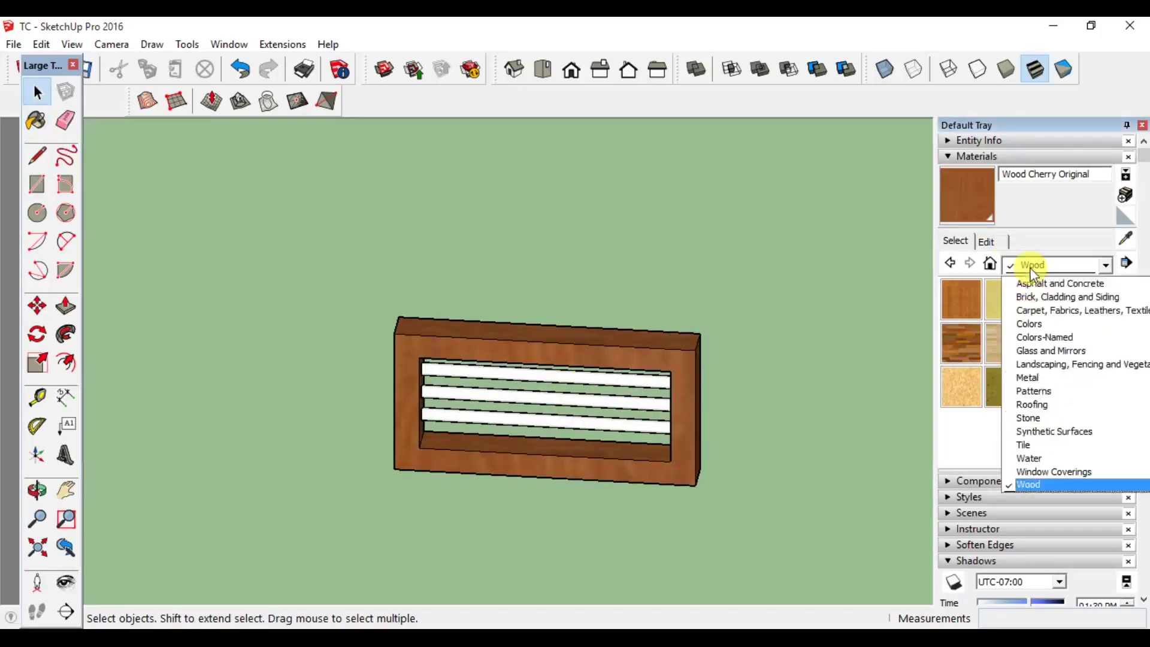
{"action": "left_click", "coordinate": [1069, 327]}
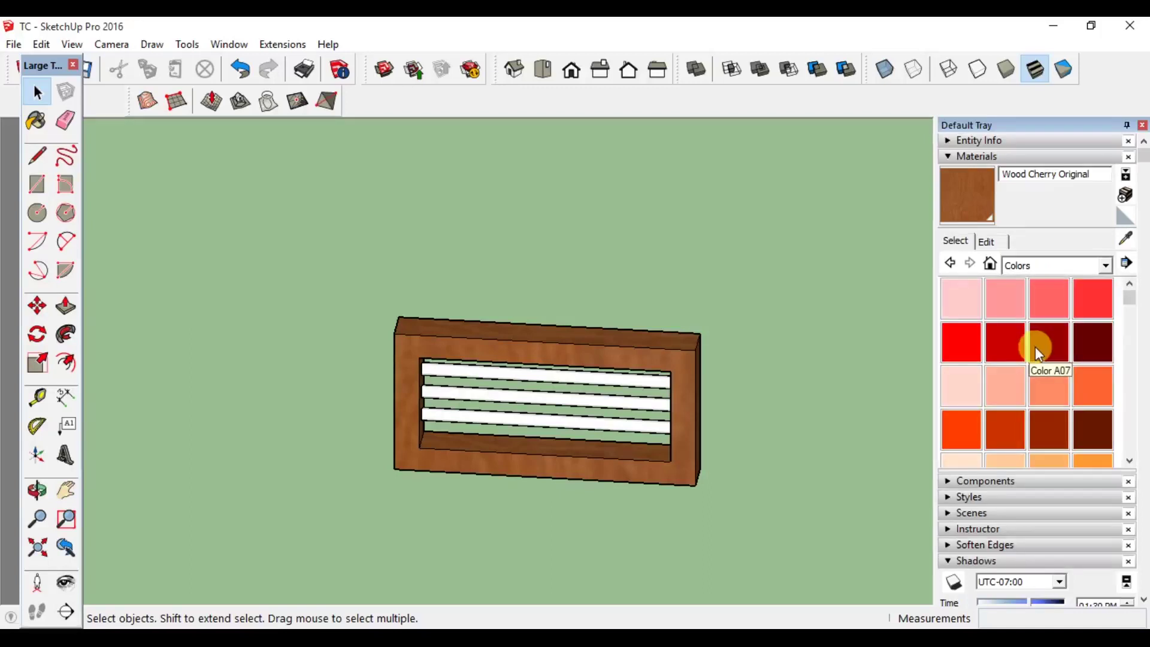
{"action": "left_click", "coordinate": [1035, 346]}
{"action": "scroll", "coordinate": [1035, 349], "scroll_direction": "down", "scroll_amount": 10}
{"action": "scroll", "coordinate": [1016, 360], "scroll_direction": "up", "scroll_amount": 2}
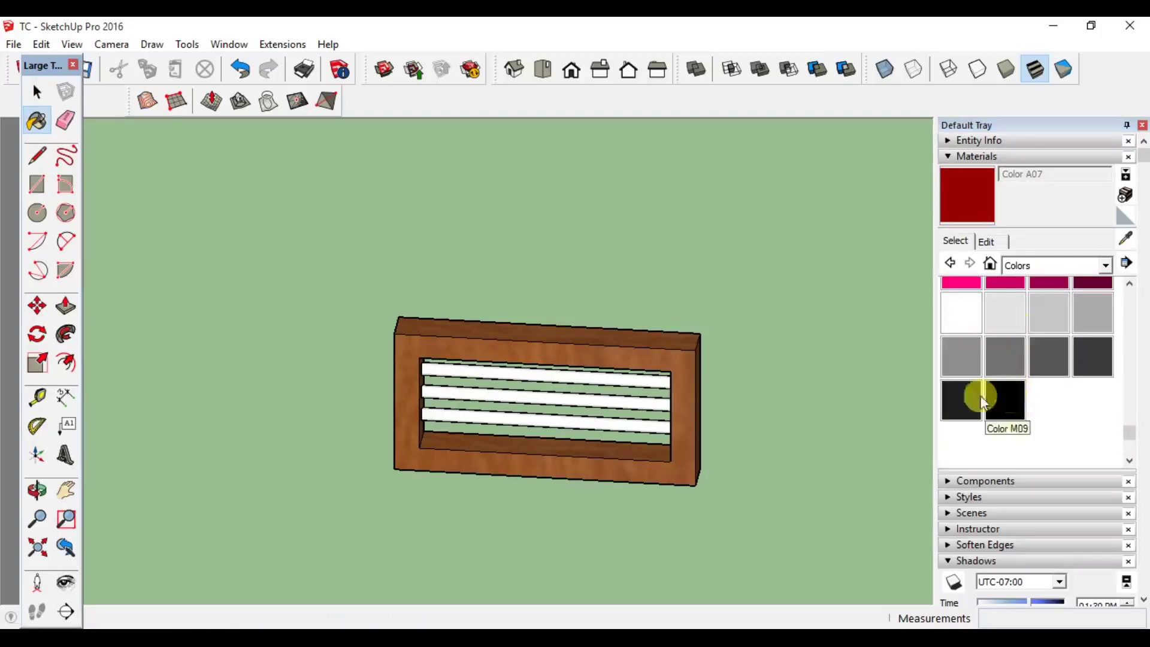
{"action": "left_click", "coordinate": [1009, 396]}
{"action": "scroll", "coordinate": [590, 413], "scroll_direction": "up", "scroll_amount": 3}
{"action": "left_click", "coordinate": [595, 406]}
{"action": "left_click", "coordinate": [595, 380]}
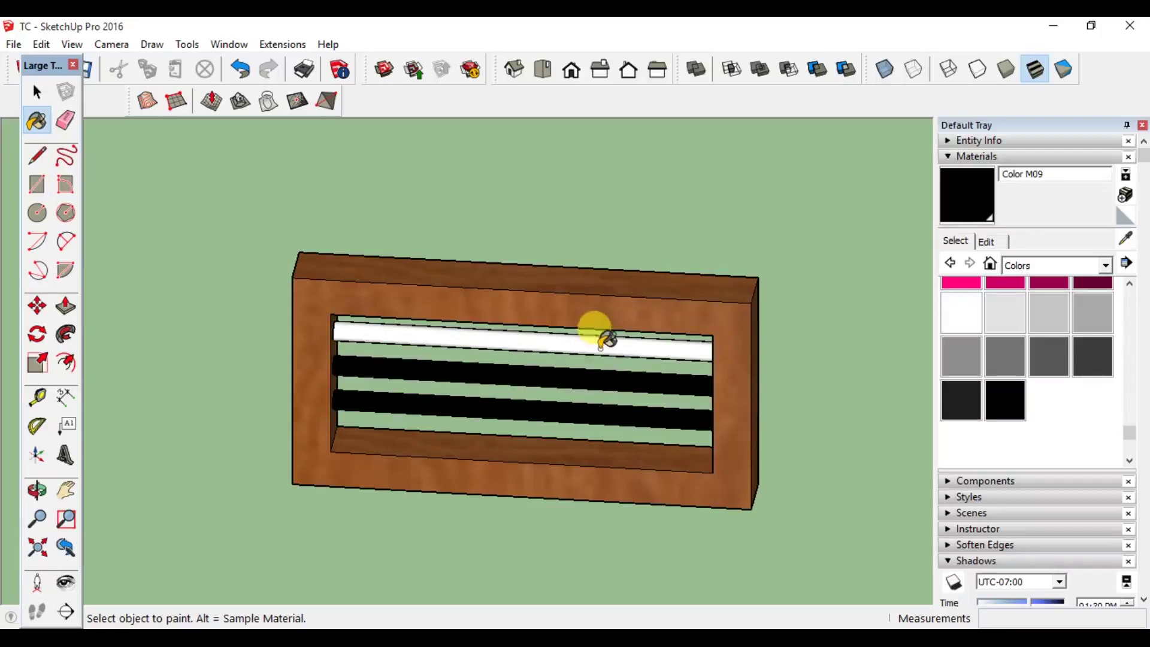
{"action": "left_click", "coordinate": [603, 341]}
{"action": "scroll", "coordinate": [608, 335], "scroll_direction": "down", "scroll_amount": 6}
{"action": "key", "text": "space"}
Step: Select the whole ventilator and open its context menu
{"action": "left_click_drag", "start_coordinate": [461, 307], "coordinate": [678, 479]}
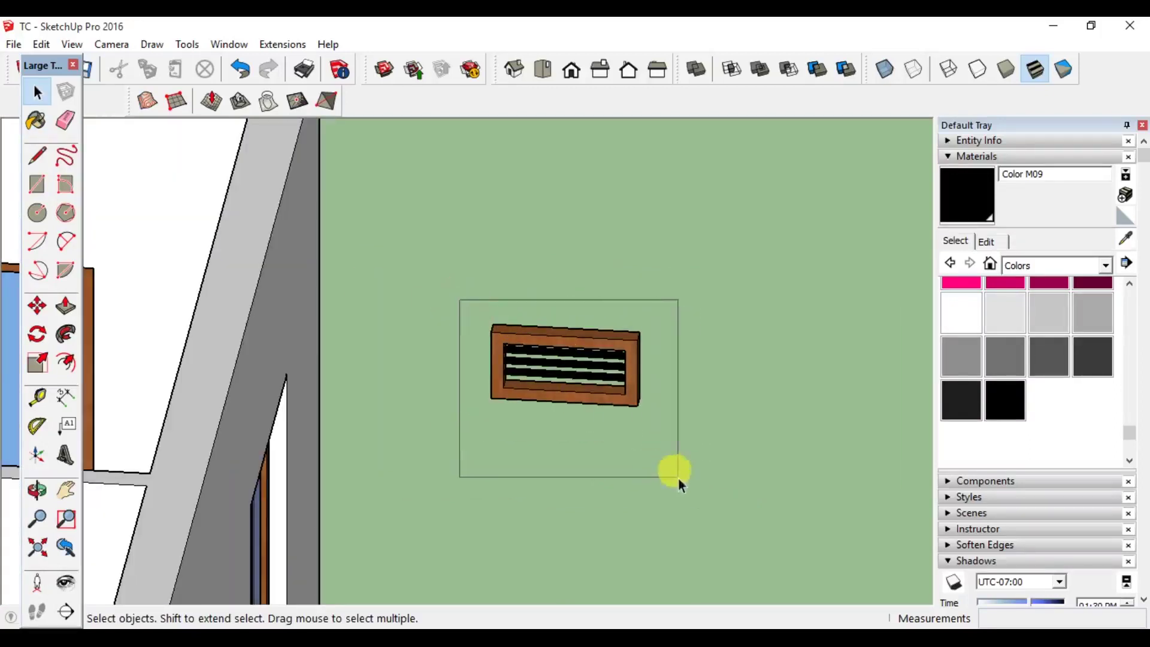
{"action": "scroll", "coordinate": [629, 371], "scroll_direction": "down", "scroll_amount": 5}
{"action": "right_click", "coordinate": [604, 379]}
{"action": "middle_click_drag", "start_coordinate": [624, 349], "coordinate": [429, 352]}
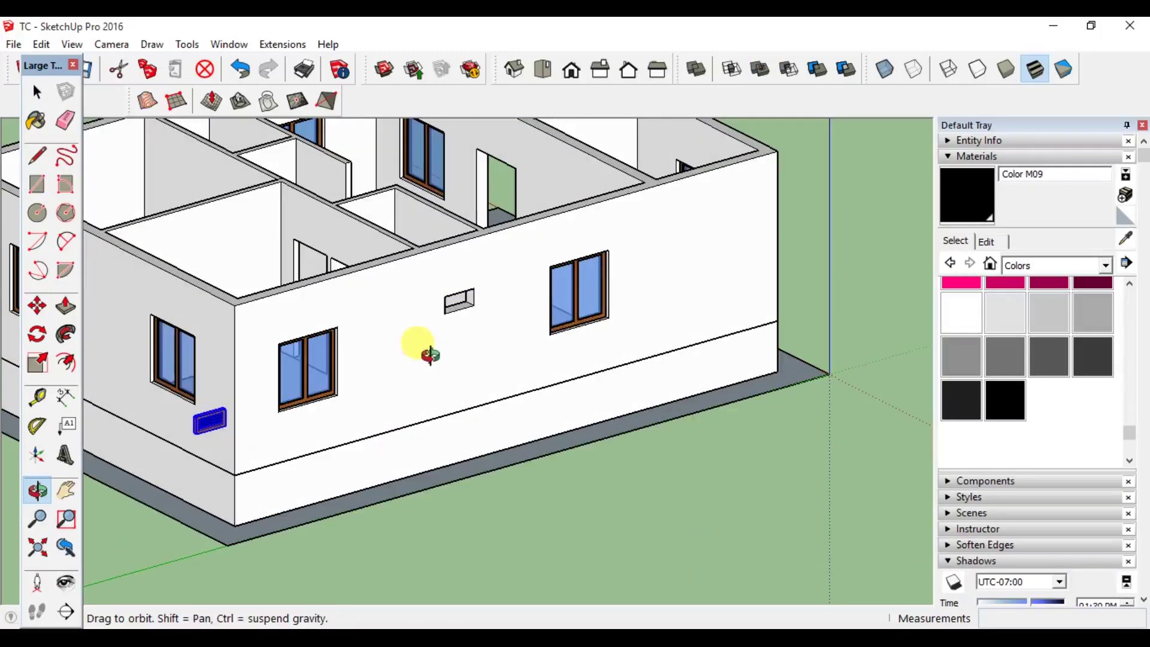
Step: Turn on X-ray and move the ventilator into the wall face
{"action": "key", "text": "space"}
{"action": "left_click", "coordinate": [883, 71]}
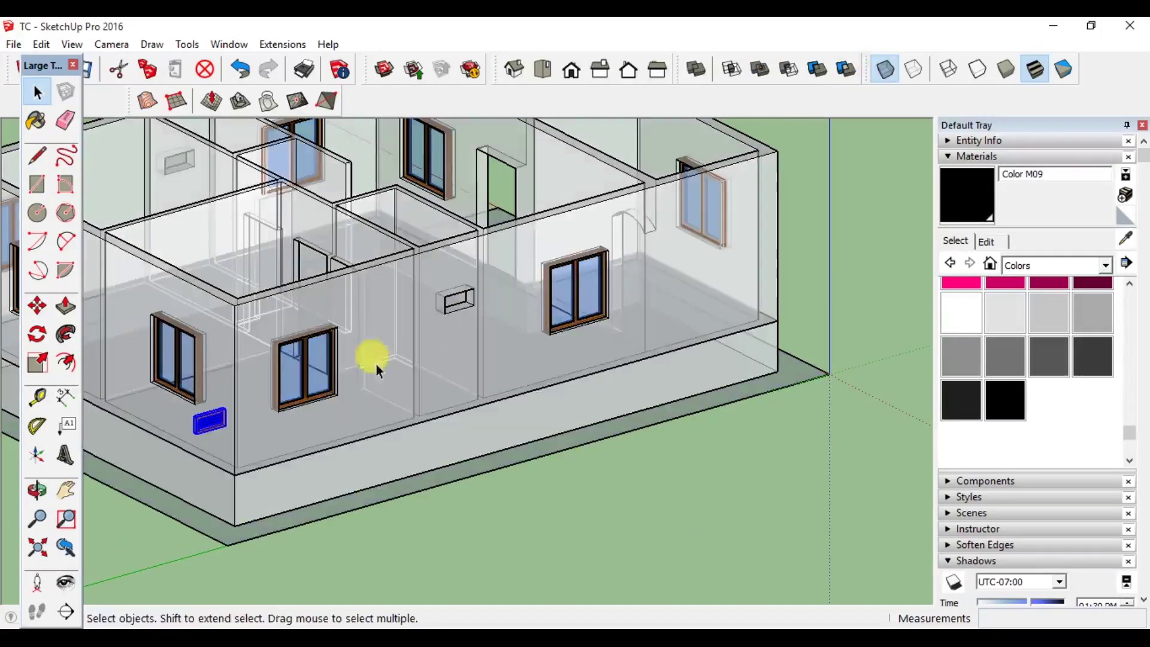
{"action": "key", "text": "m"}
{"action": "scroll", "coordinate": [182, 444], "scroll_direction": "up", "scroll_amount": 2}
{"action": "scroll", "coordinate": [182, 445], "scroll_direction": "up", "scroll_amount": 5}
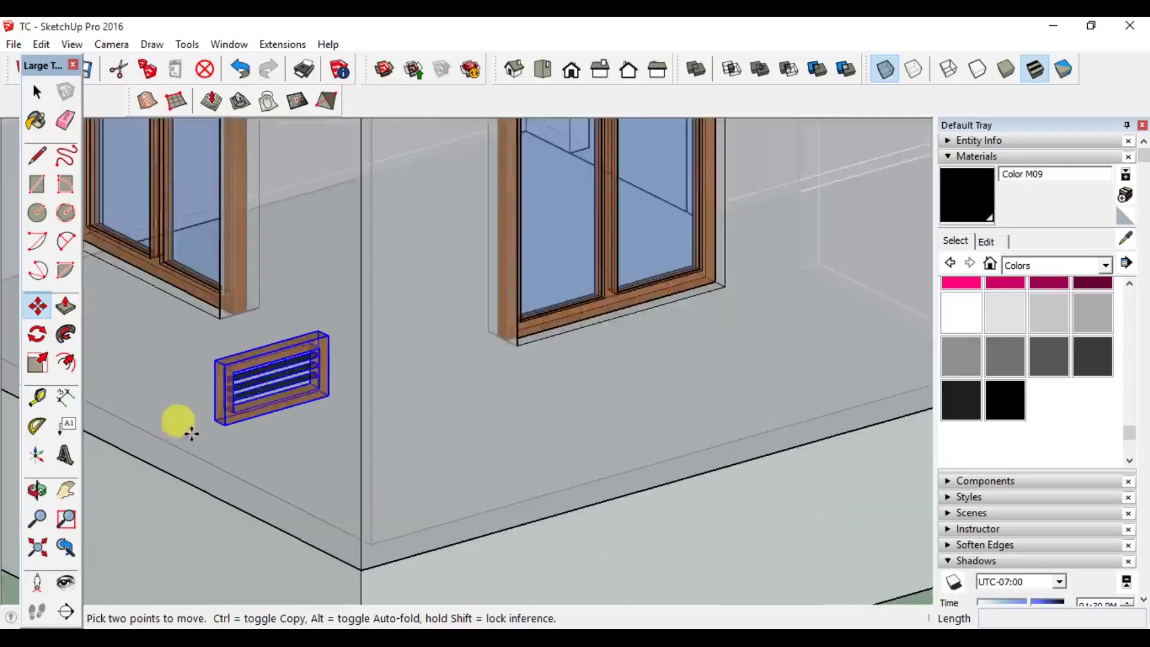
{"action": "left_click", "coordinate": [256, 412]}
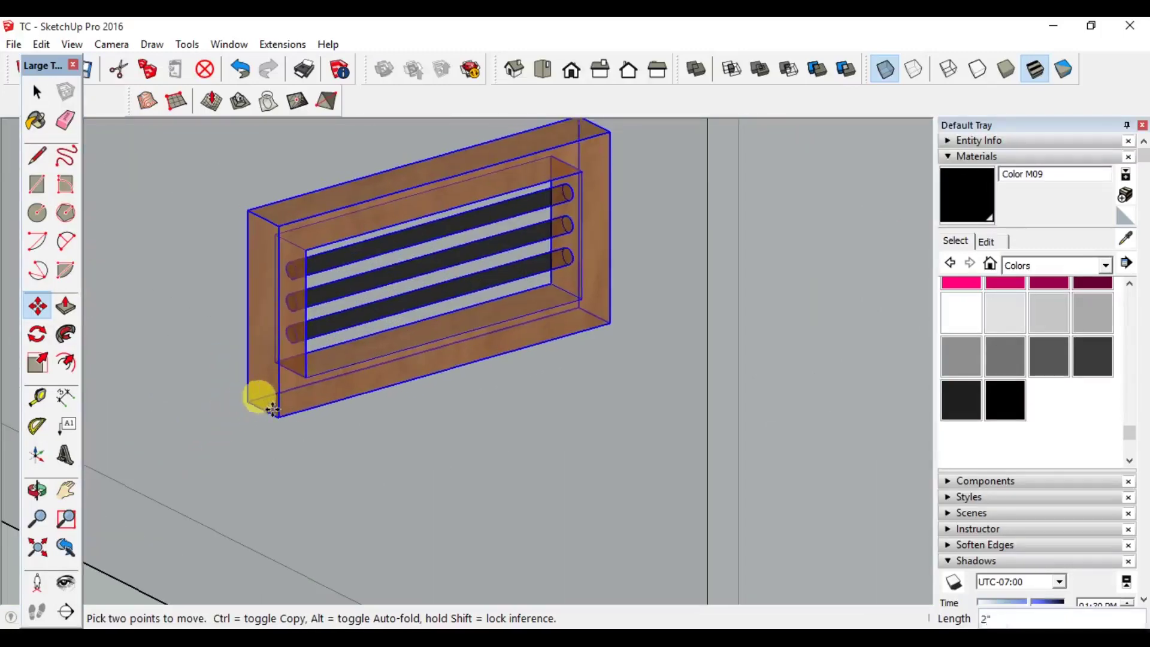
{"action": "scroll", "coordinate": [258, 412], "scroll_direction": "down", "scroll_amount": 6}
{"action": "scroll", "coordinate": [449, 334], "scroll_direction": "down", "scroll_amount": 3}
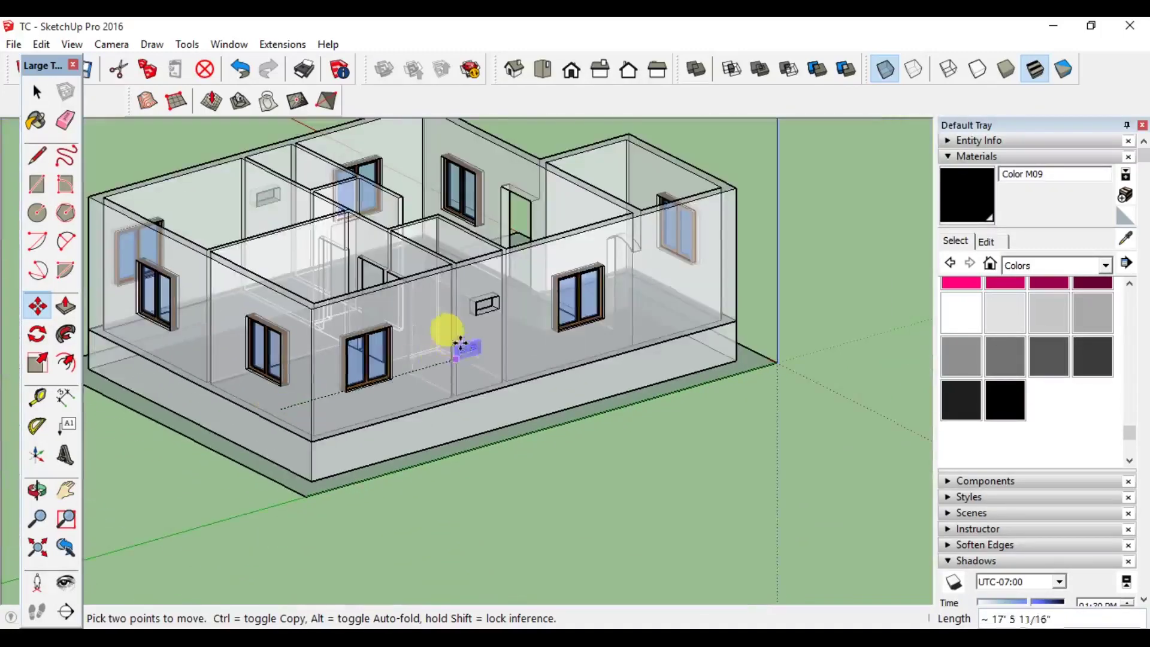
{"action": "scroll", "coordinate": [473, 305], "scroll_direction": "up", "scroll_amount": 7}
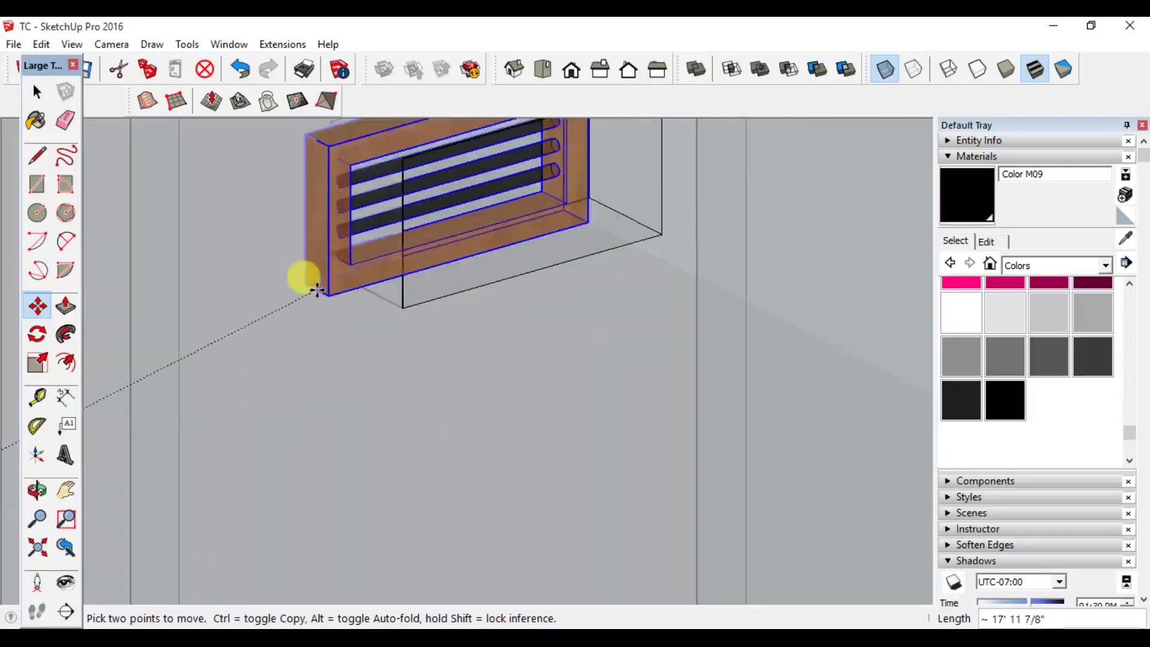
{"action": "left_click", "coordinate": [410, 297]}
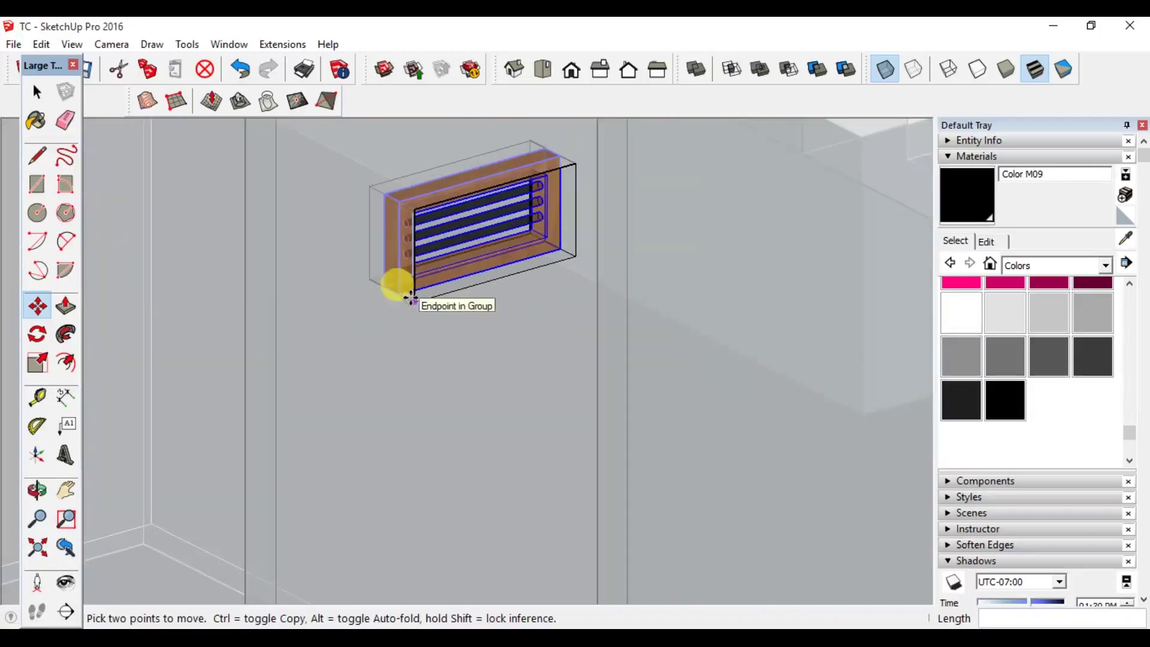
Step: Place a copy of the ventilator at the window corner, then turn X-ray off
{"action": "scroll", "coordinate": [392, 293], "scroll_direction": "up", "scroll_amount": 2}
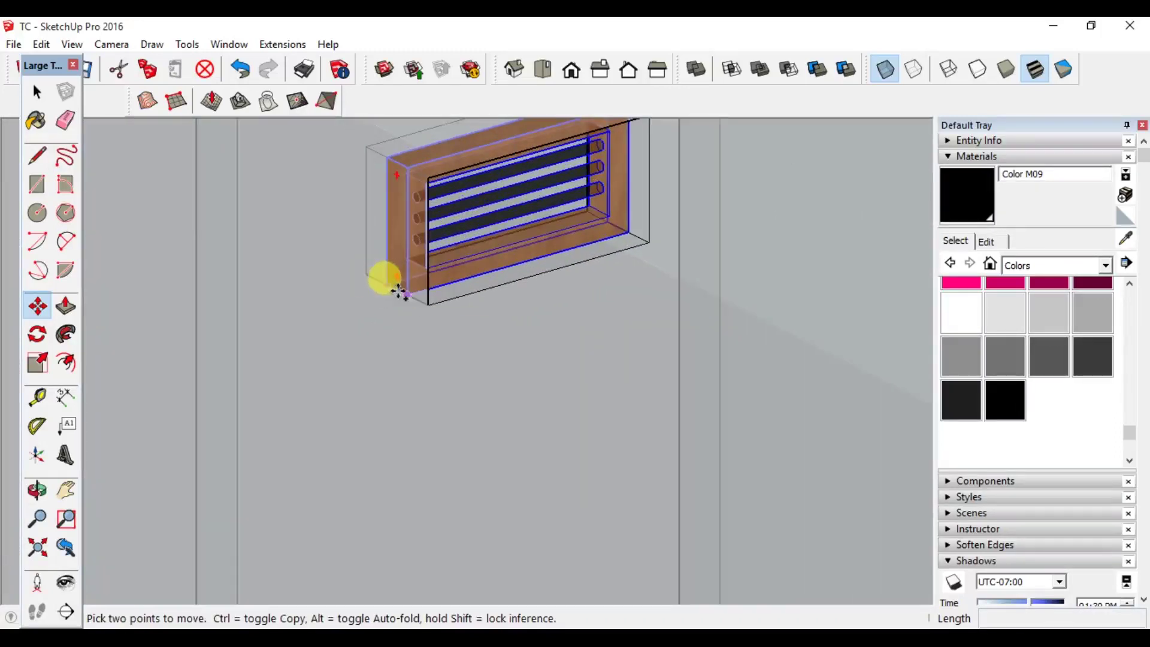
{"action": "scroll", "coordinate": [392, 290], "scroll_direction": "up", "scroll_amount": 2}
{"action": "key", "text": "ctrl"}
{"action": "left_click", "coordinate": [387, 288]}
{"action": "scroll", "coordinate": [386, 289], "scroll_direction": "down", "scroll_amount": 3}
{"action": "scroll", "coordinate": [386, 288], "scroll_direction": "down", "scroll_amount": 6}
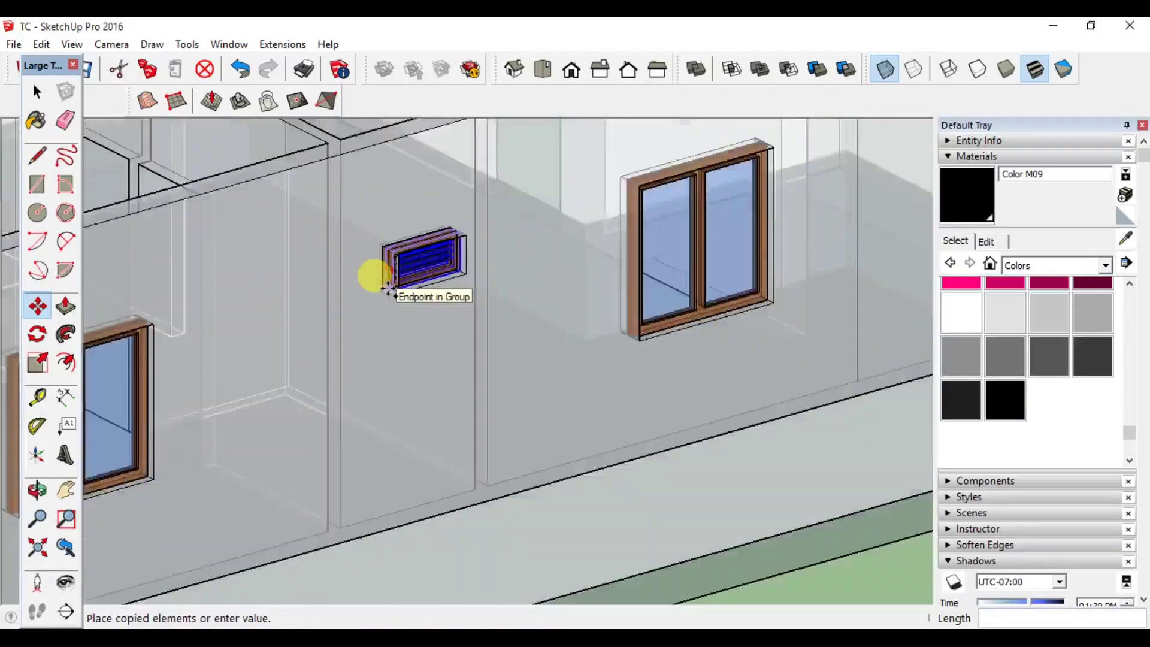
{"action": "scroll", "coordinate": [191, 186], "scroll_direction": "up", "scroll_amount": 6}
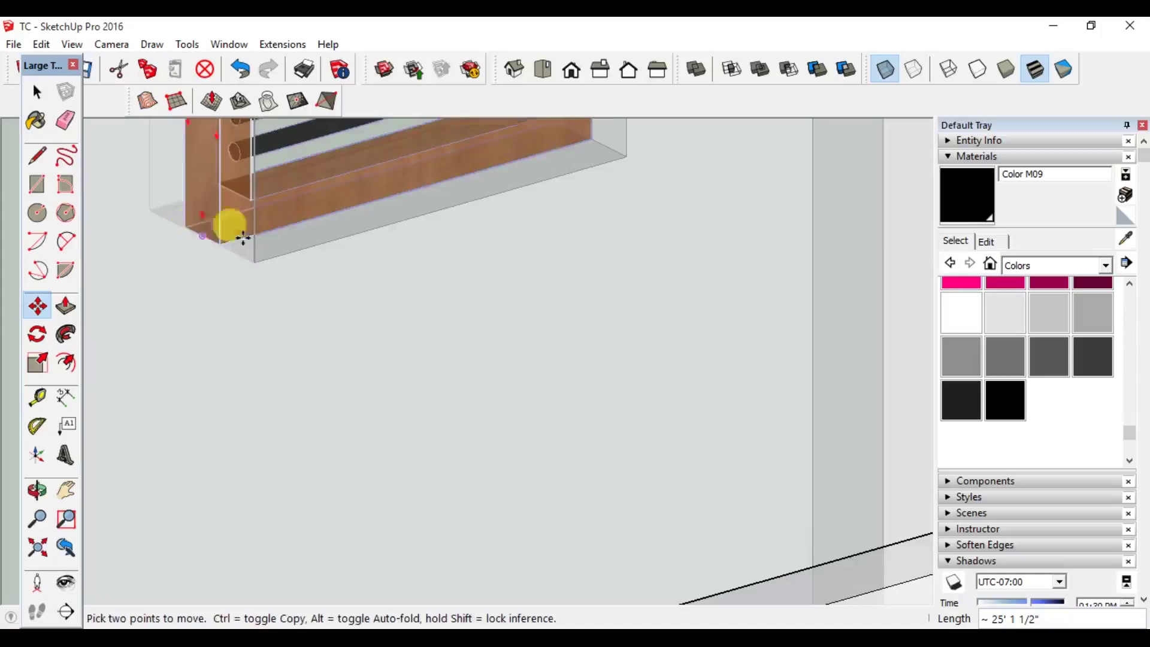
{"action": "left_click", "coordinate": [202, 241]}
{"action": "scroll", "coordinate": [683, 144], "scroll_direction": "down", "scroll_amount": 6}
{"action": "scroll", "coordinate": [693, 274], "scroll_direction": "down", "scroll_amount": 3}
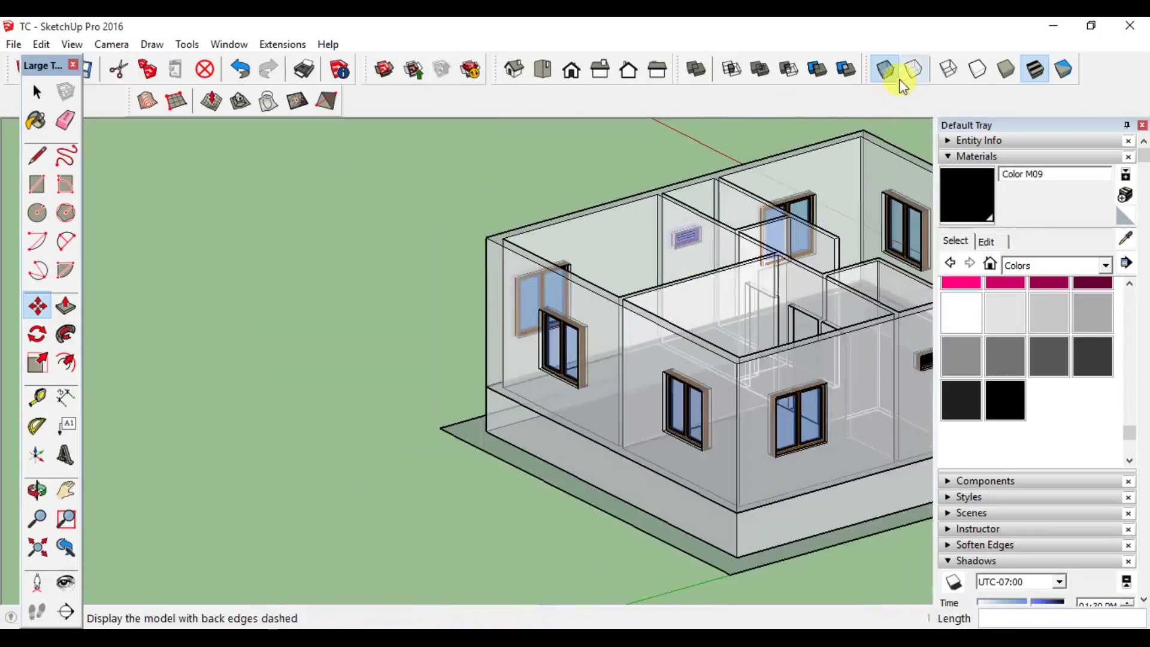
{"action": "left_click", "coordinate": [885, 70]}
{"action": "key", "text": "space"}
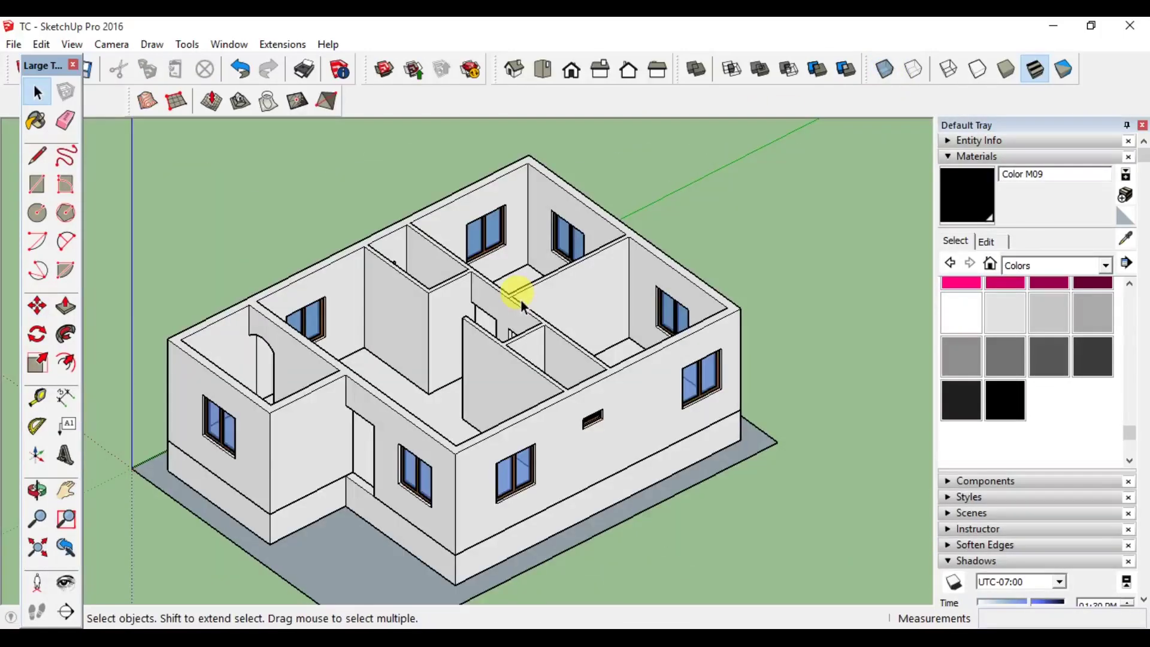